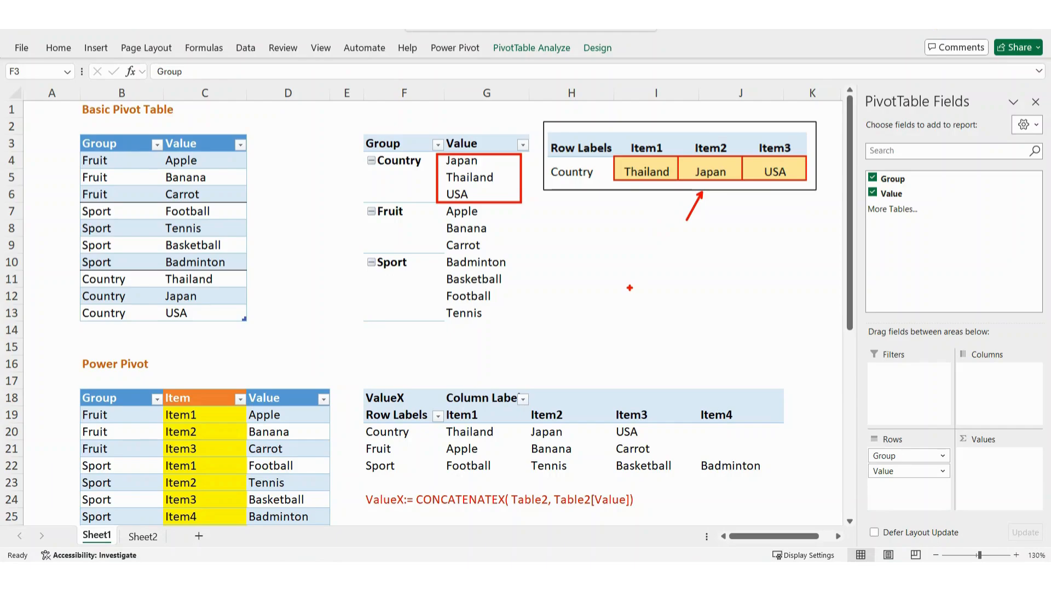
Examine the example pivot layouts that show text values and the source table's Item column numbering entries within each group
scroll(673, 273, "down", 4)
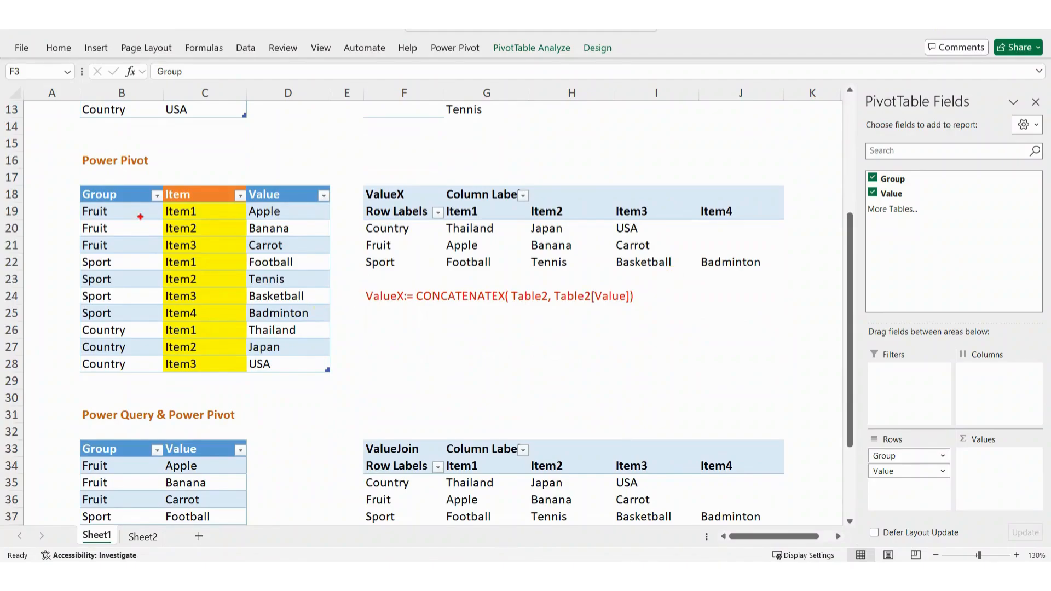
mouse_move(158, 179)
left_mouse_down()
mouse_move(191, 302)
mouse_move(244, 382)
left_mouse_up()
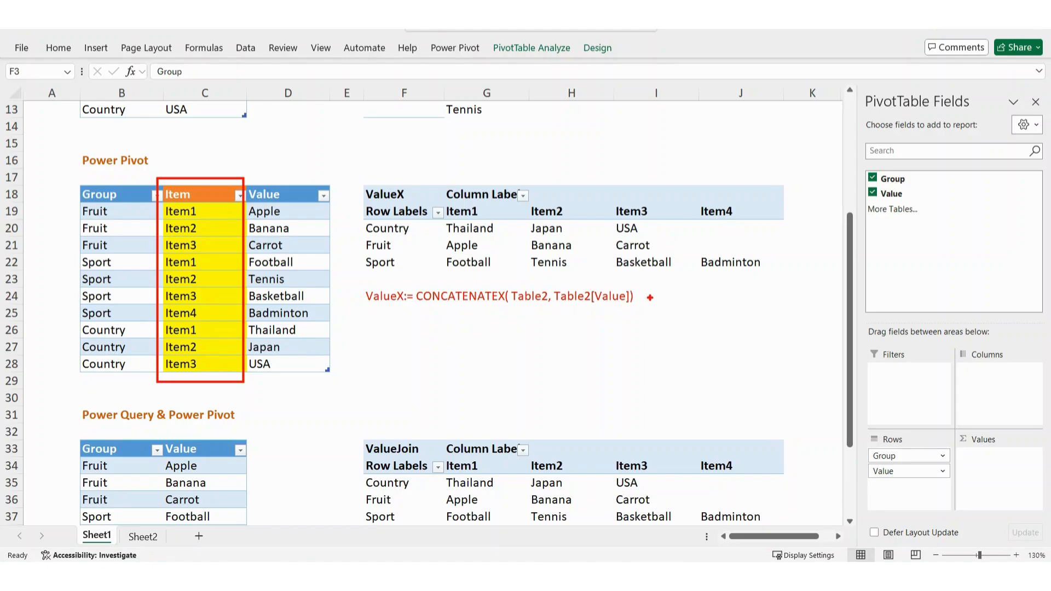
left_click_drag(649, 297, 683, 296)
key("Escape")
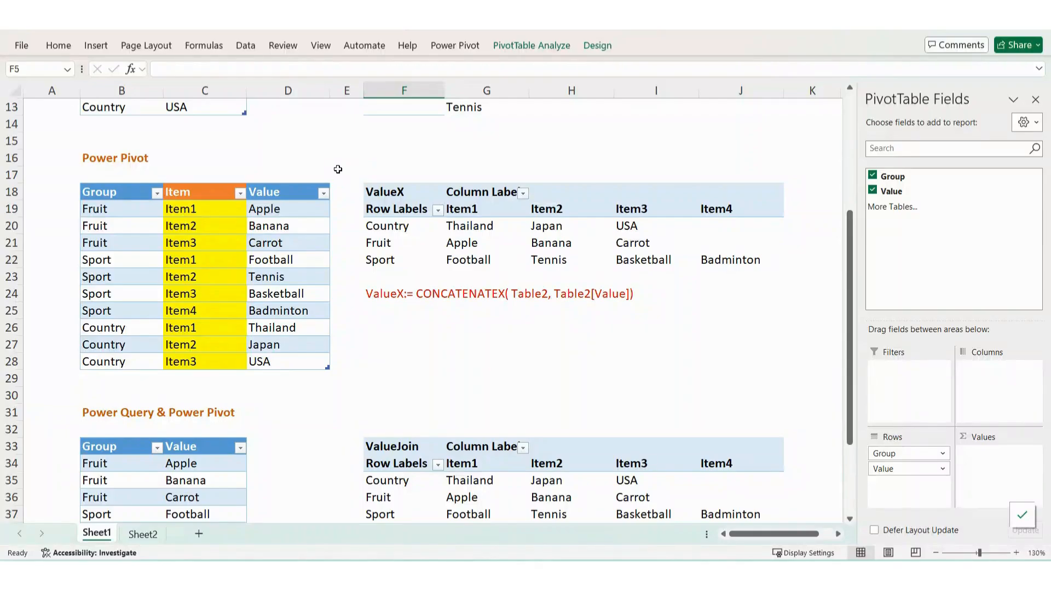
scroll(339, 170, "down", 1)
scroll(339, 170, "down", 4)
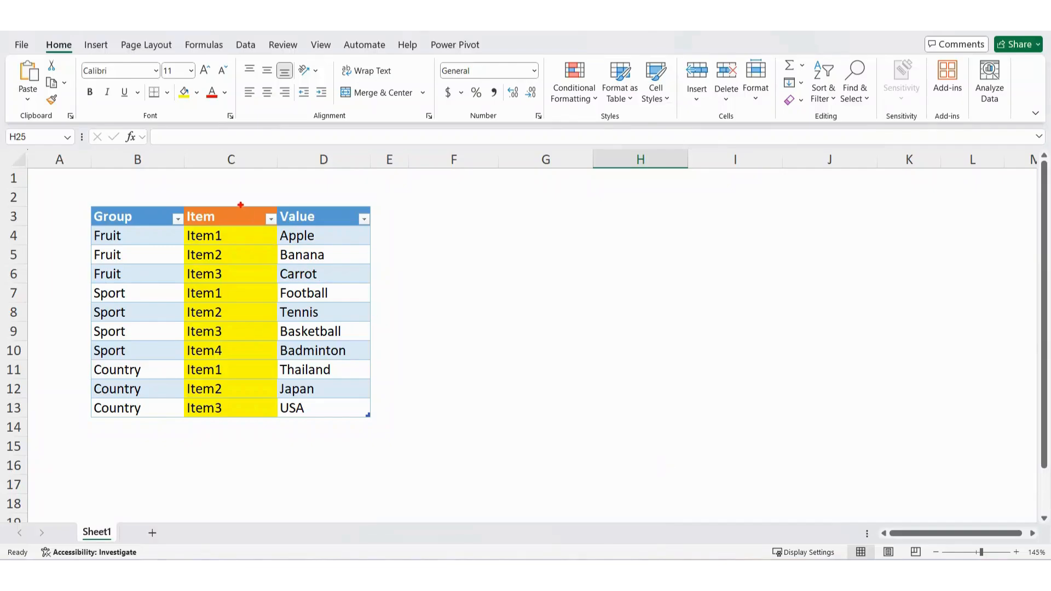
left_click_drag(229, 215, 251, 187)
mouse_move(235, 240)
left_mouse_down()
mouse_move(242, 233)
mouse_move(243, 267)
left_mouse_up()
left_click_drag(92, 285, 251, 285)
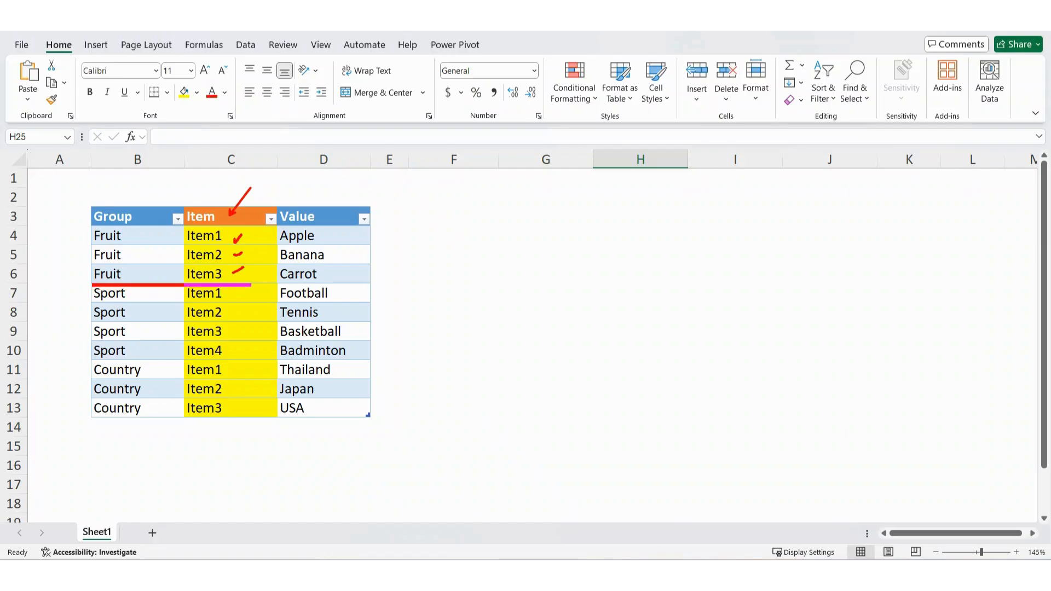
key("Escape")
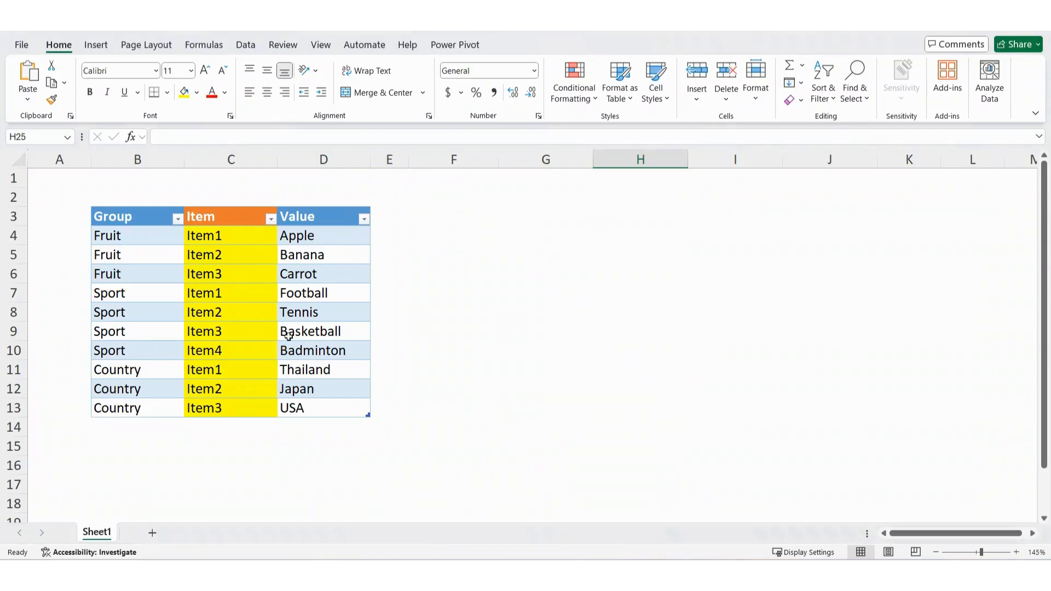
Create a PivotTable from Table2 on a new worksheet, adding the data to the Data Model
left_click(340, 239)
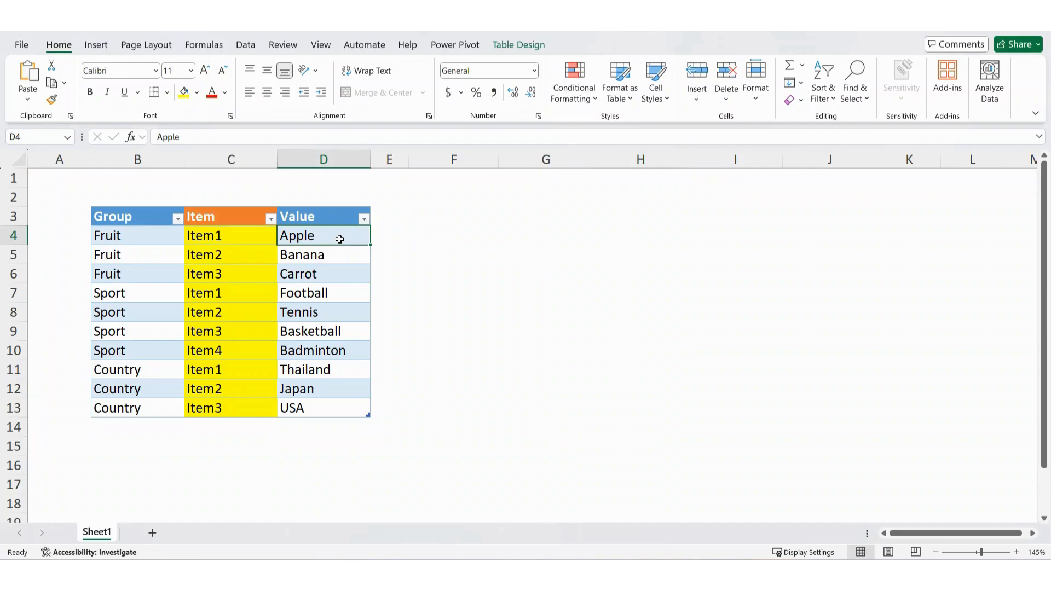
left_click(96, 44)
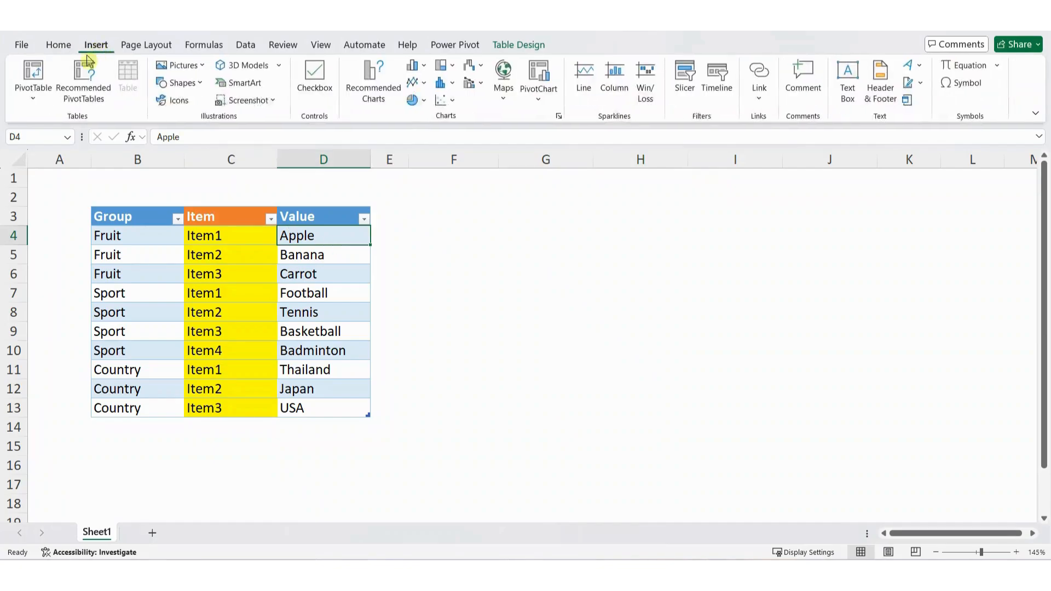
left_click(34, 75)
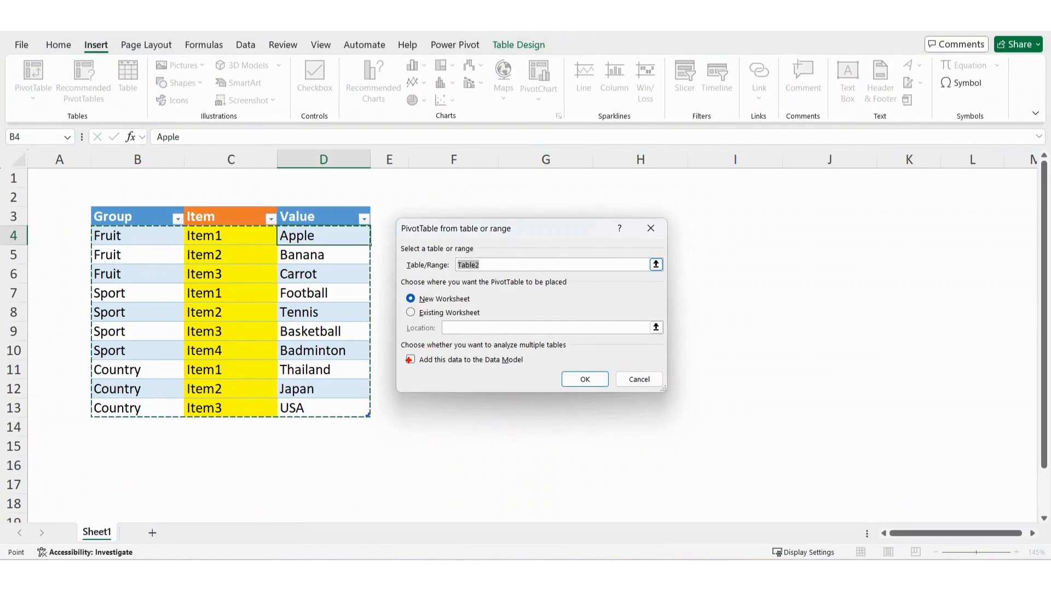
left_click_drag(417, 371, 423, 383)
left_click(411, 360)
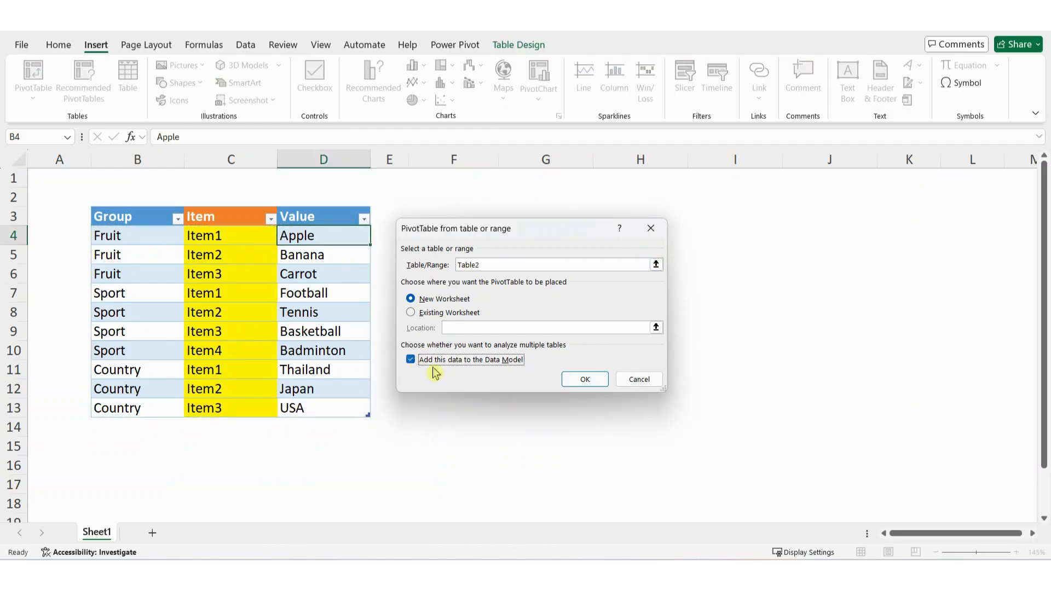
left_click(581, 384)
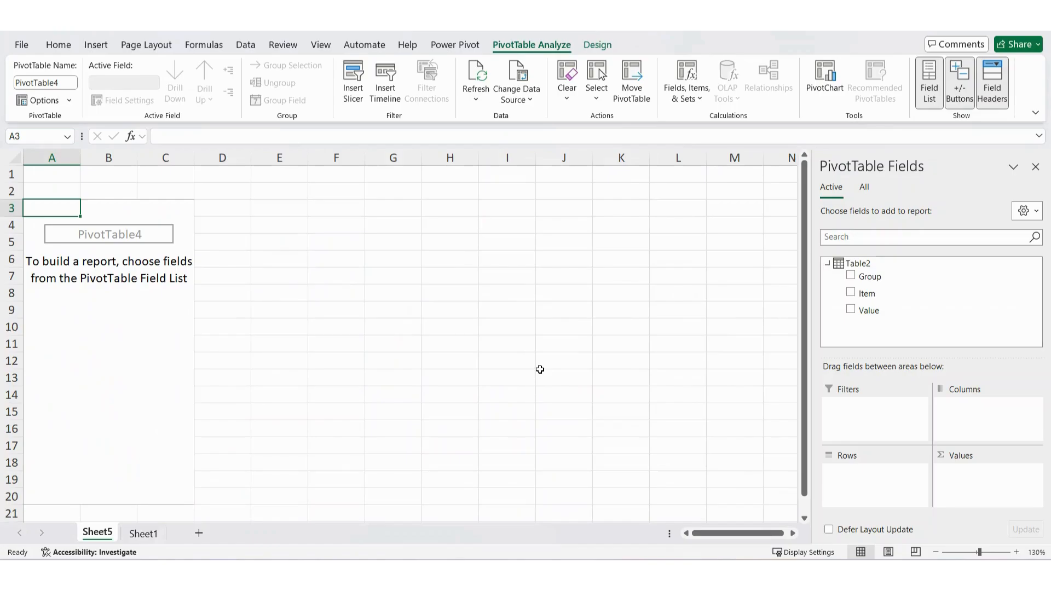
Lay out the pivot table with Group as the row field and Item as the column field
left_click(851, 276)
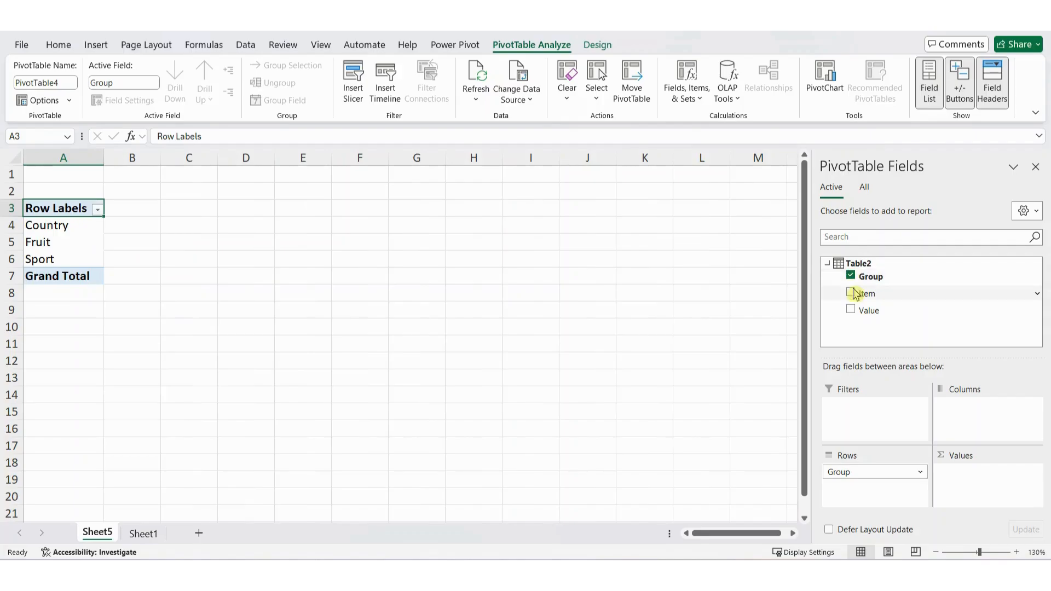
left_click(851, 294)
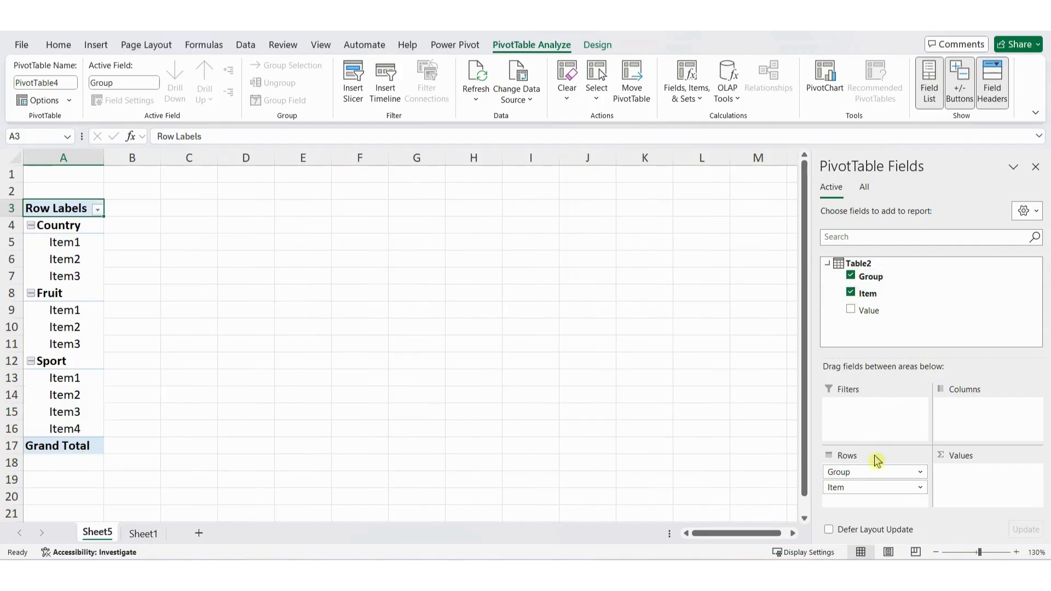
left_click_drag(866, 491, 980, 429)
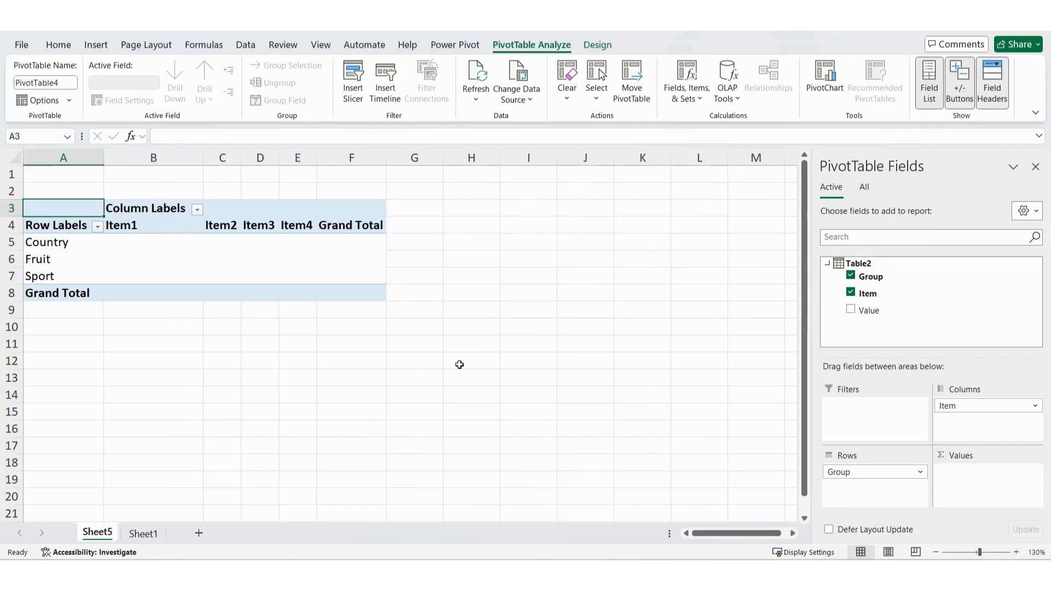
Start a new Power Pivot measure in Table2 and name it ValueX
left_click(456, 46)
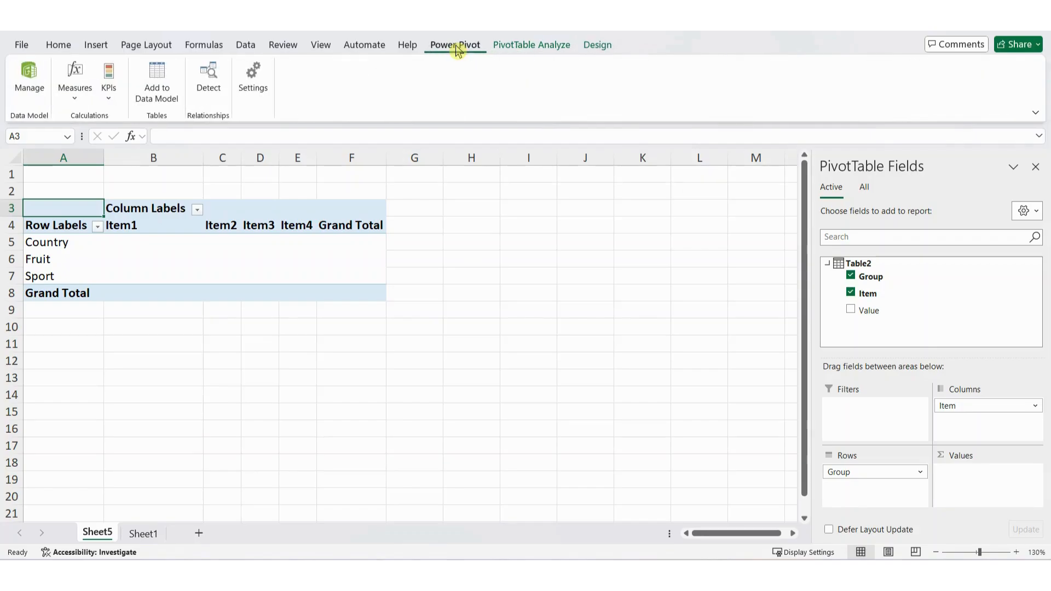
left_click(77, 101)
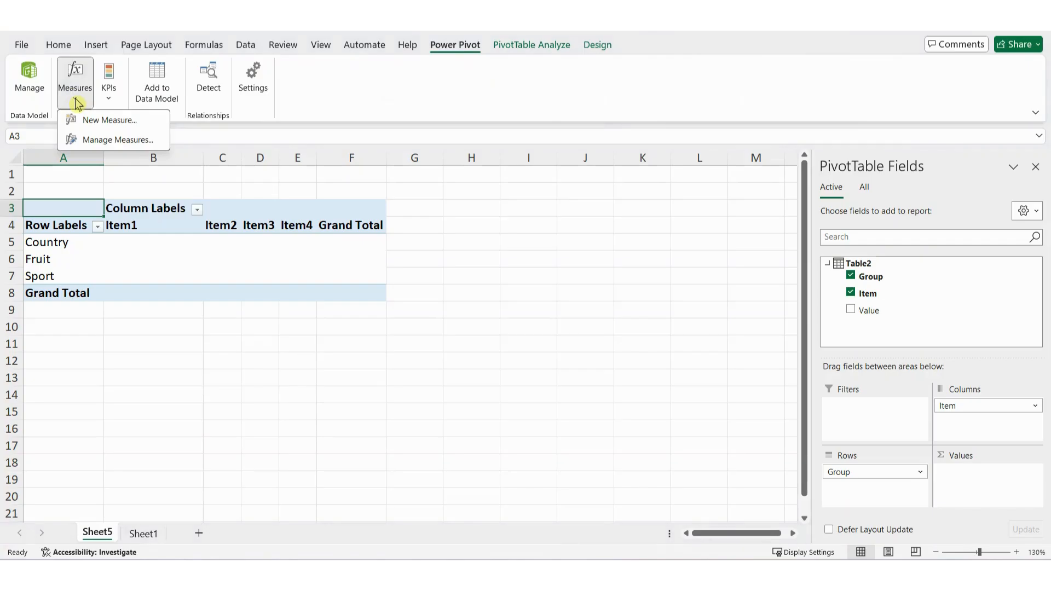
left_click(95, 122)
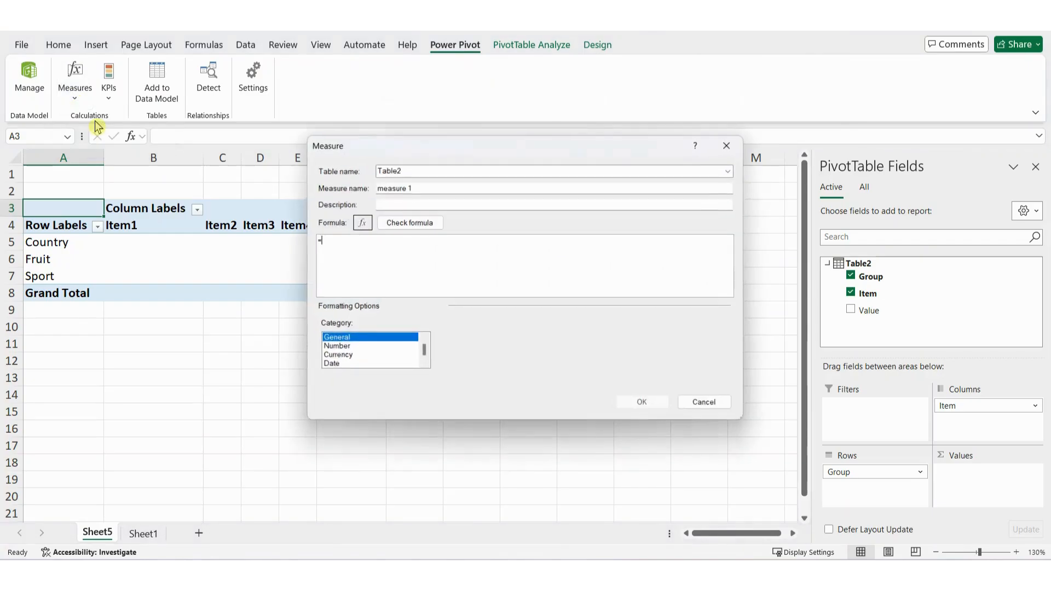
left_click_drag(446, 148, 419, 156)
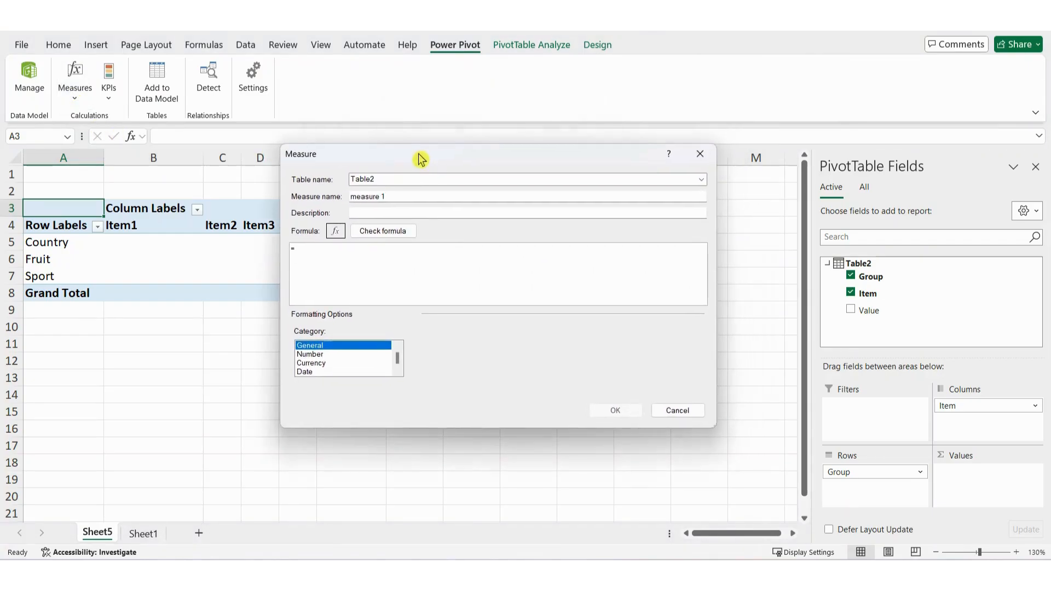
left_click(399, 197)
left_click_drag(399, 197, 335, 193)
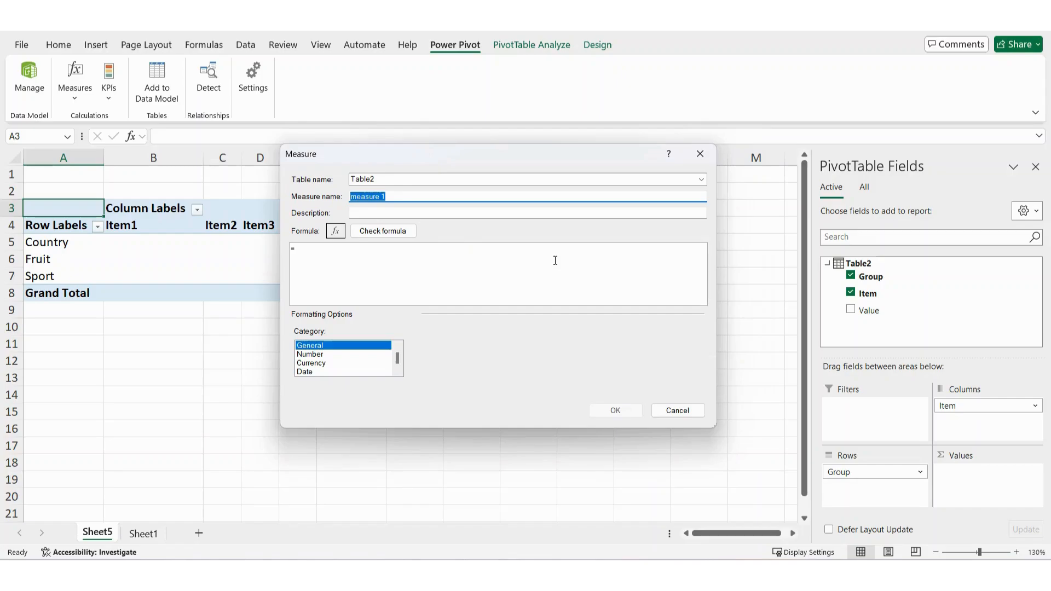
type("ValueX")
Define the measure's formula as =CONCATENATEX(Table2,Table2[Value]) and add it to the pivot table
left_click(521, 269)
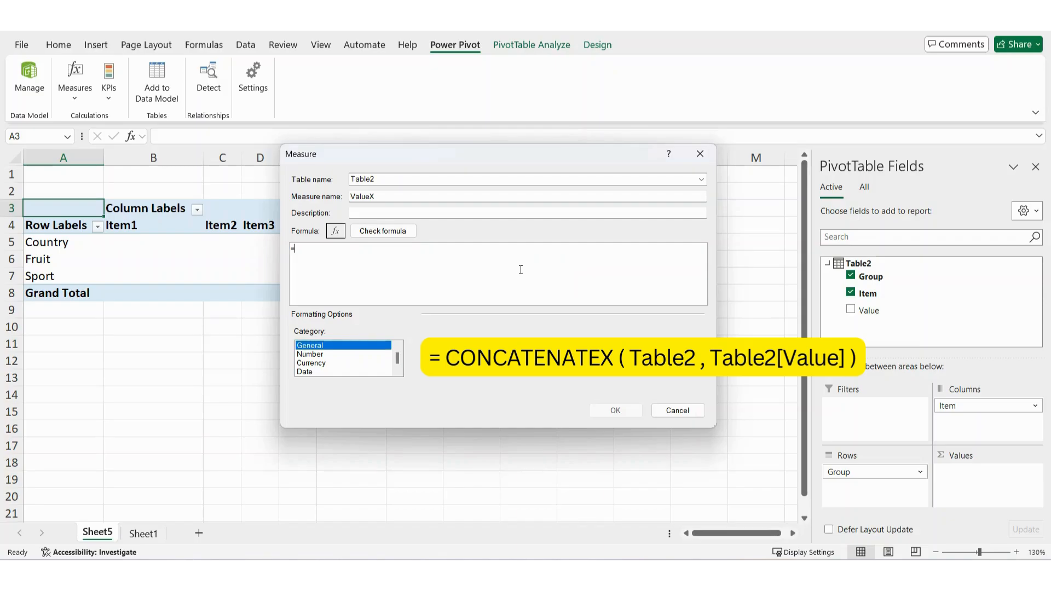
type("con")
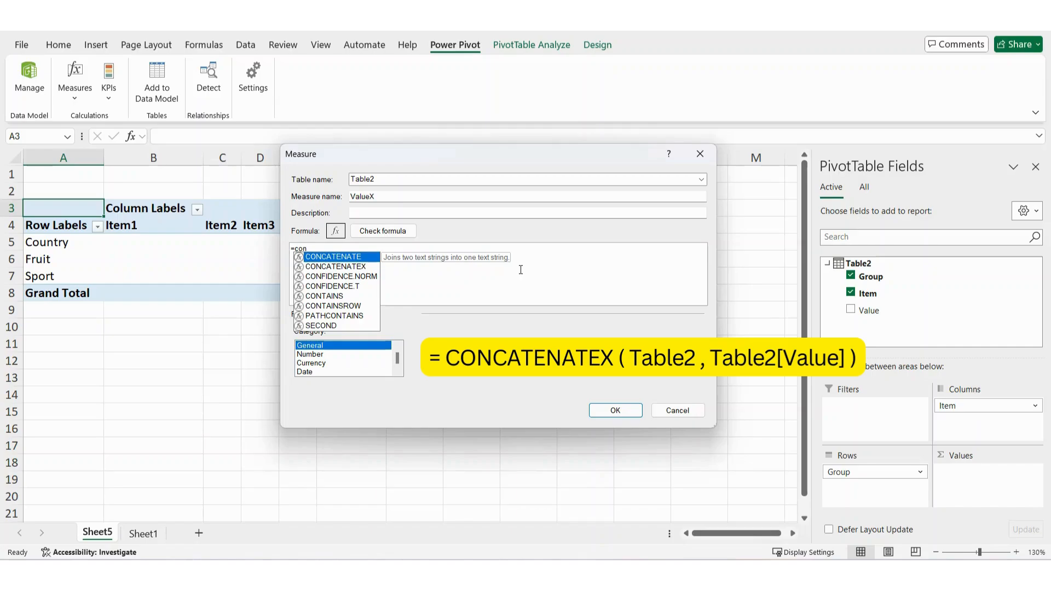
key("Down")
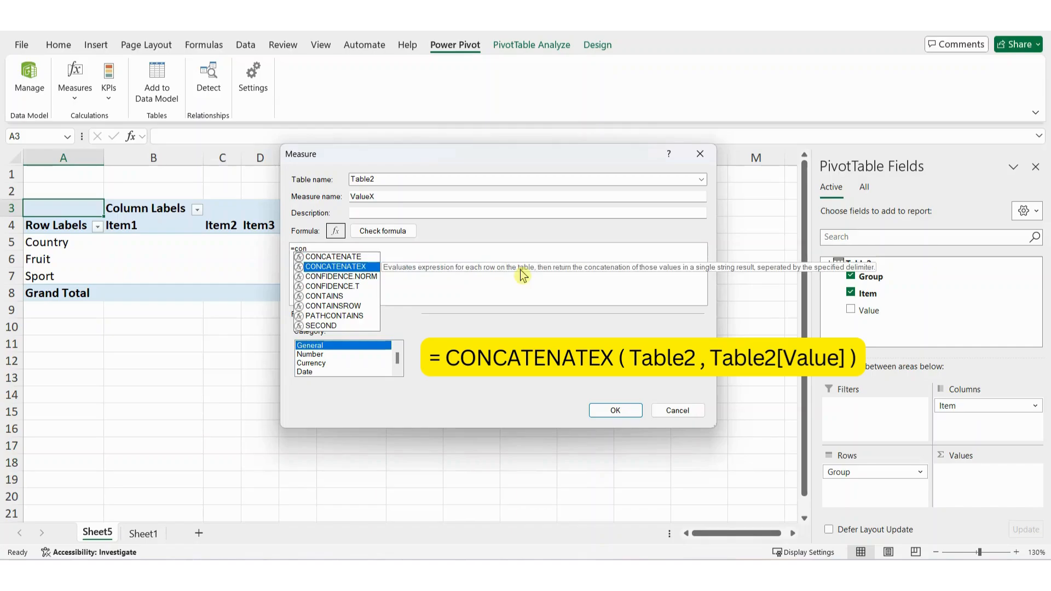
key("Tab")
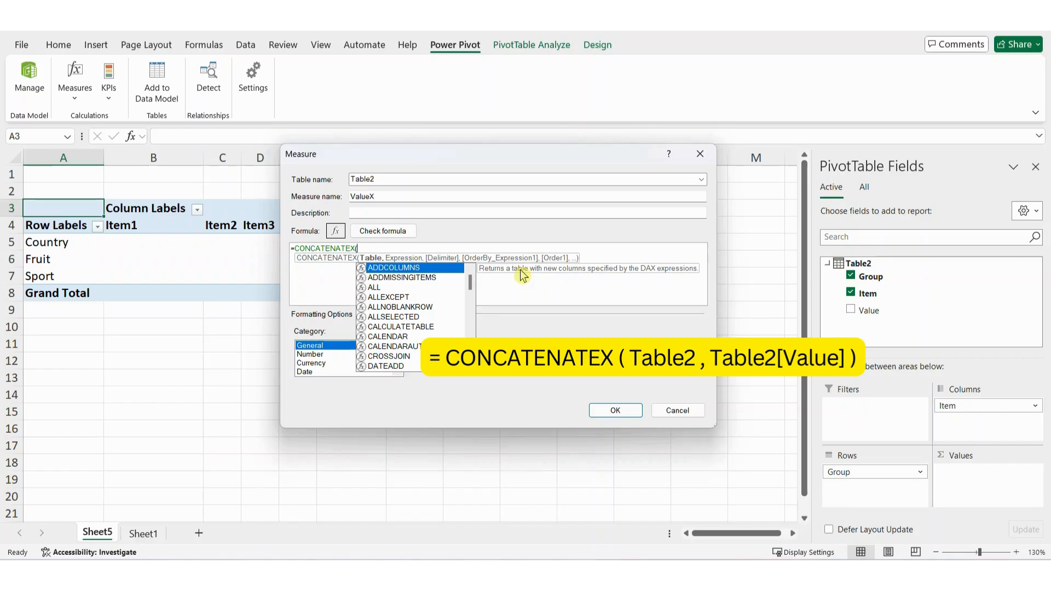
type("T")
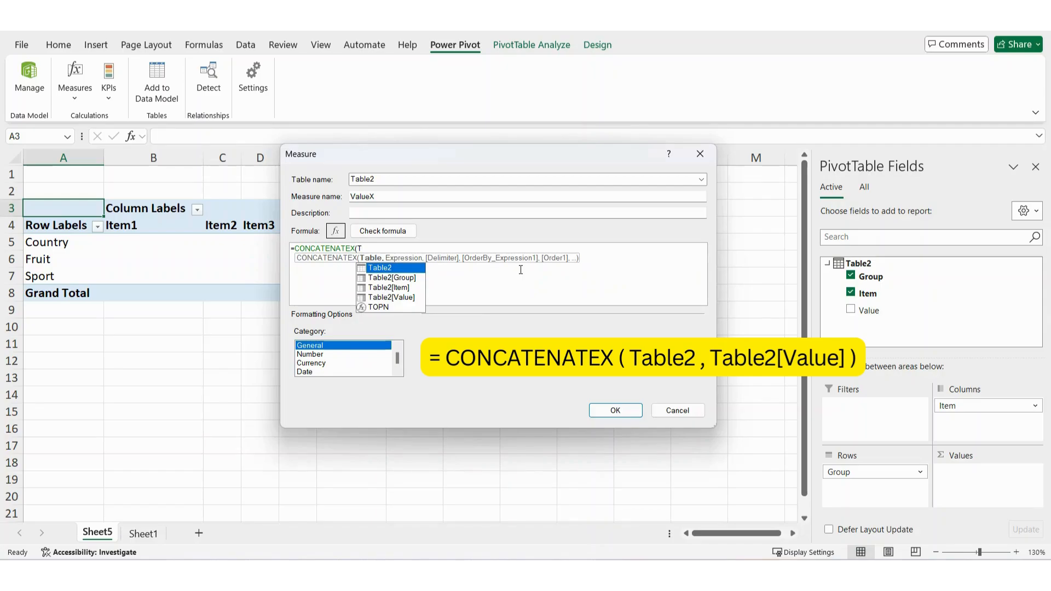
key("Tab")
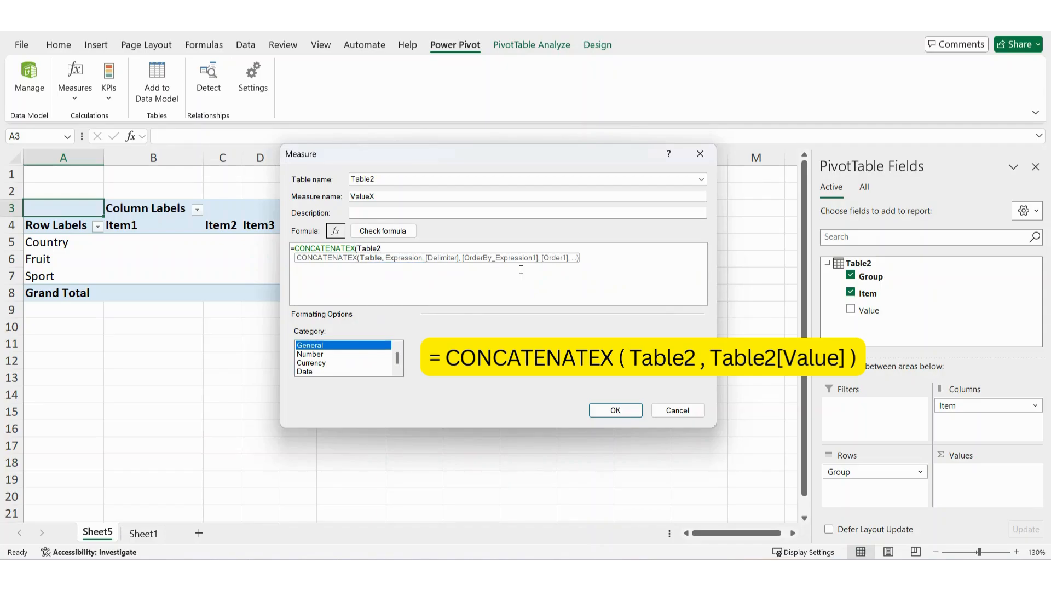
type(",")
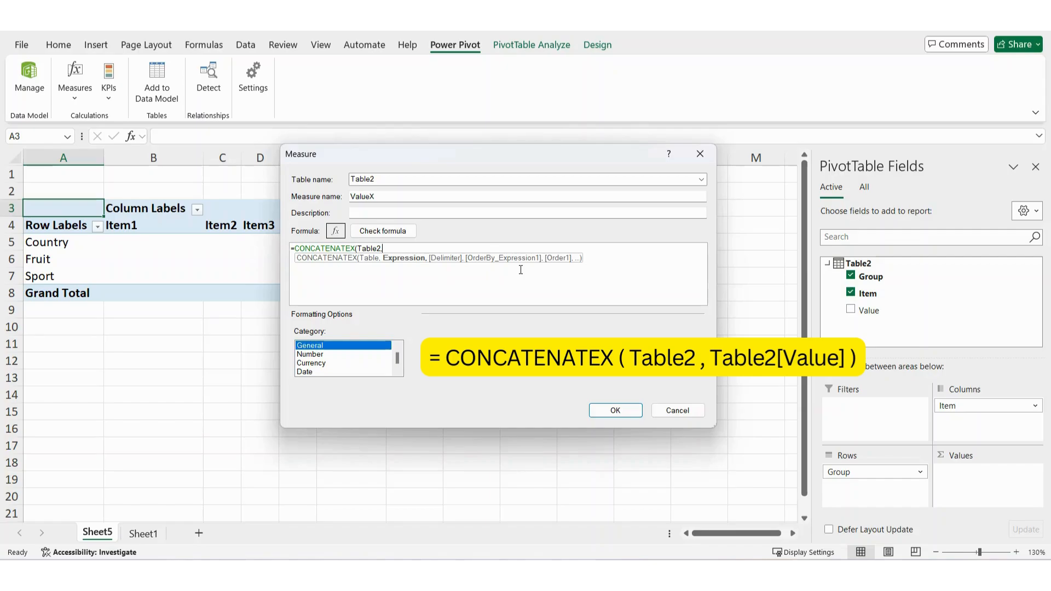
type("Ta")
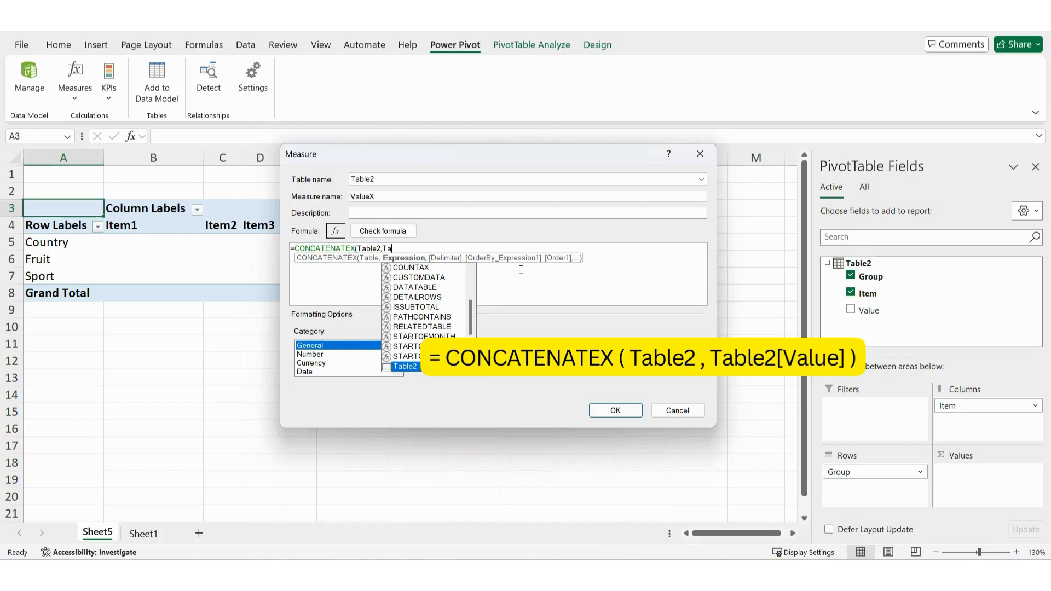
type("b")
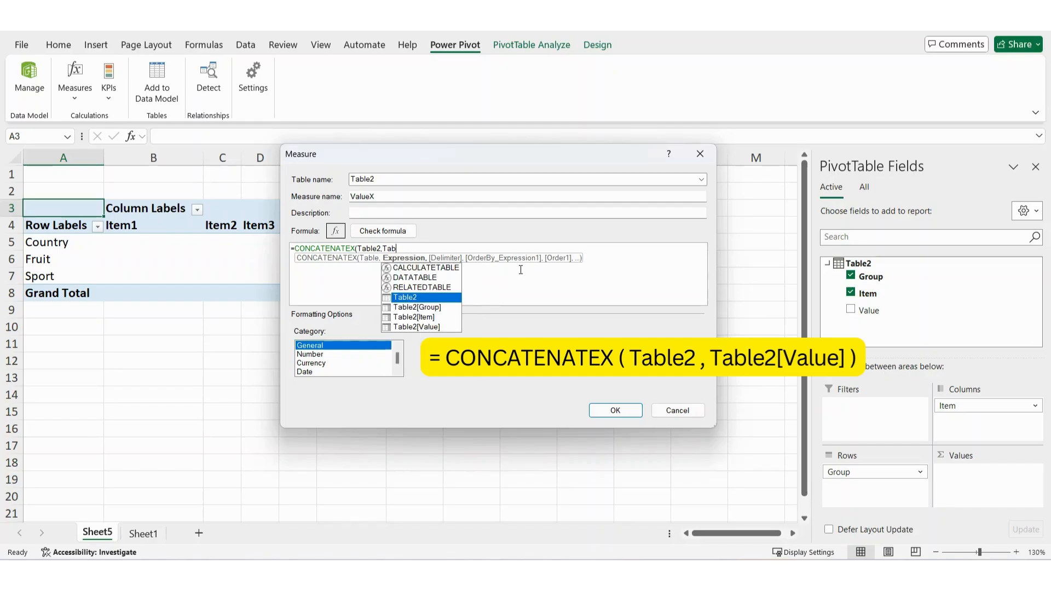
key("Down")
key("Down")
key("Down")
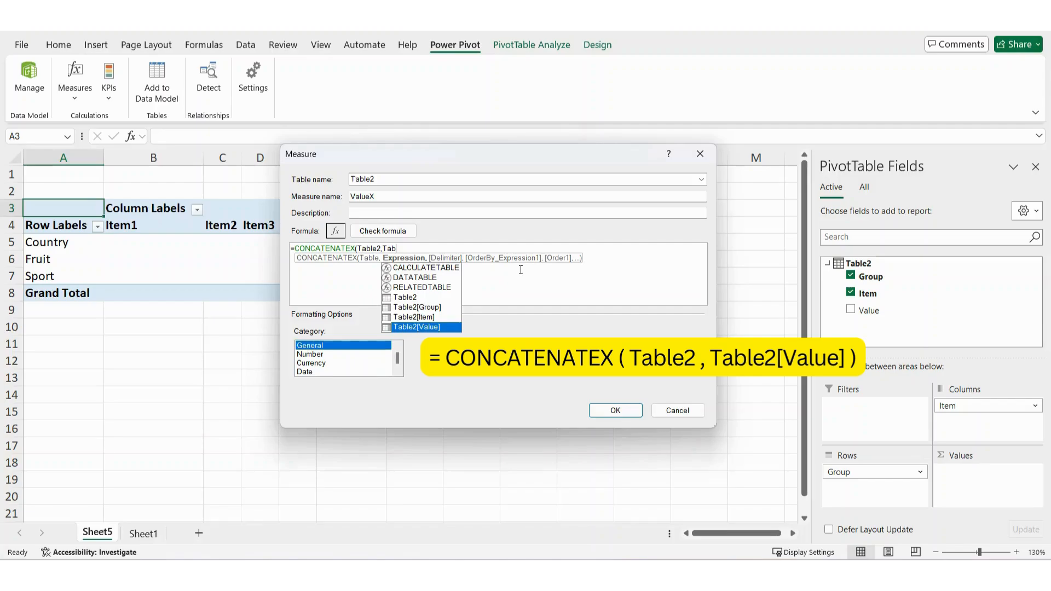
key("Tab")
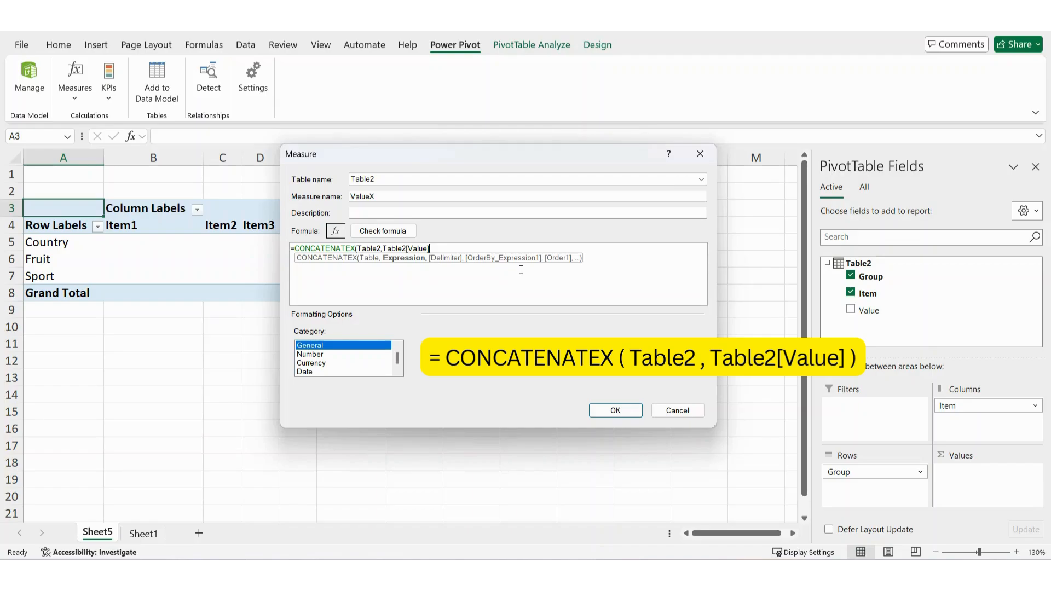
type(")")
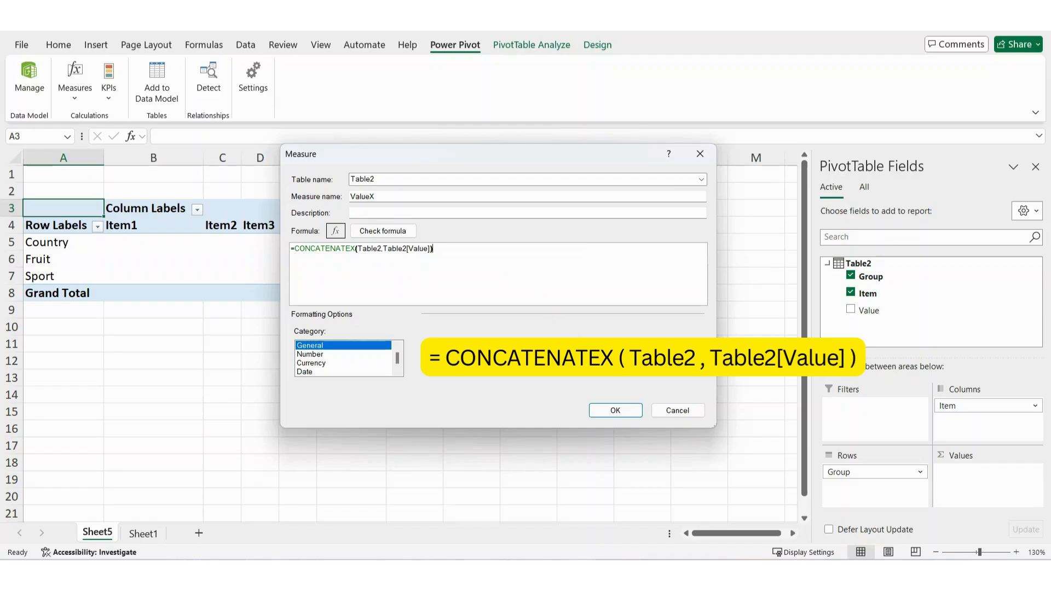
left_click(613, 410)
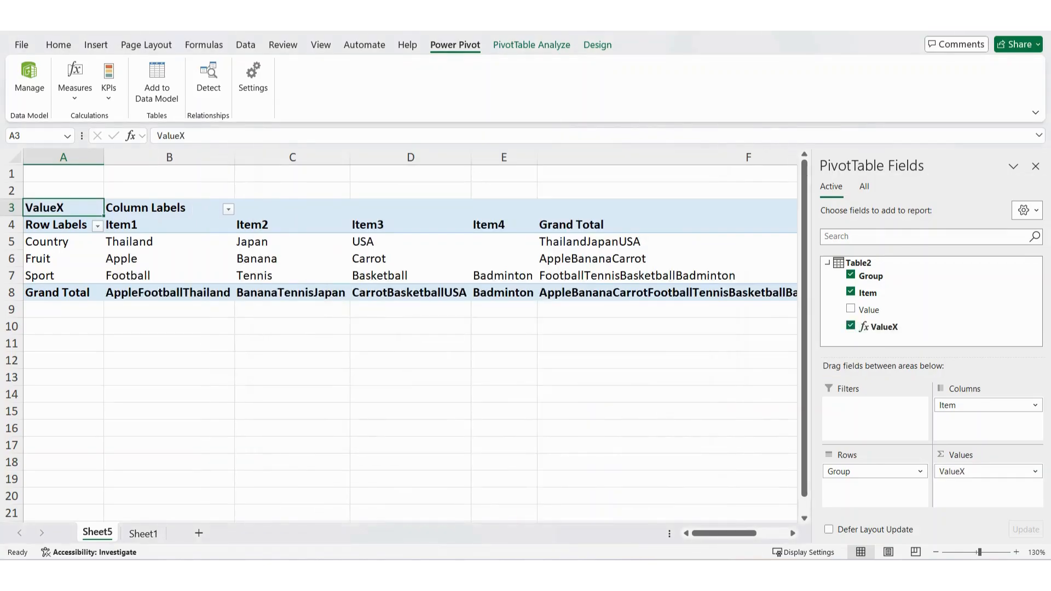
mouse_move(923, 443)
left_mouse_down()
mouse_move(977, 491)
mouse_move(1013, 489)
mouse_move(996, 491)
left_mouse_up()
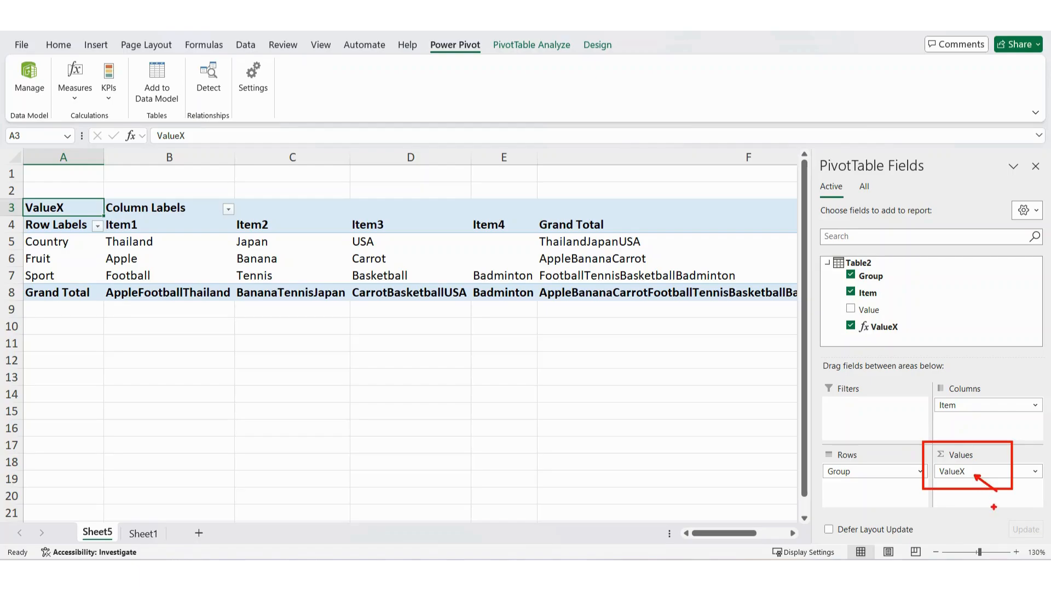
key("Escape")
left_click(410, 393)
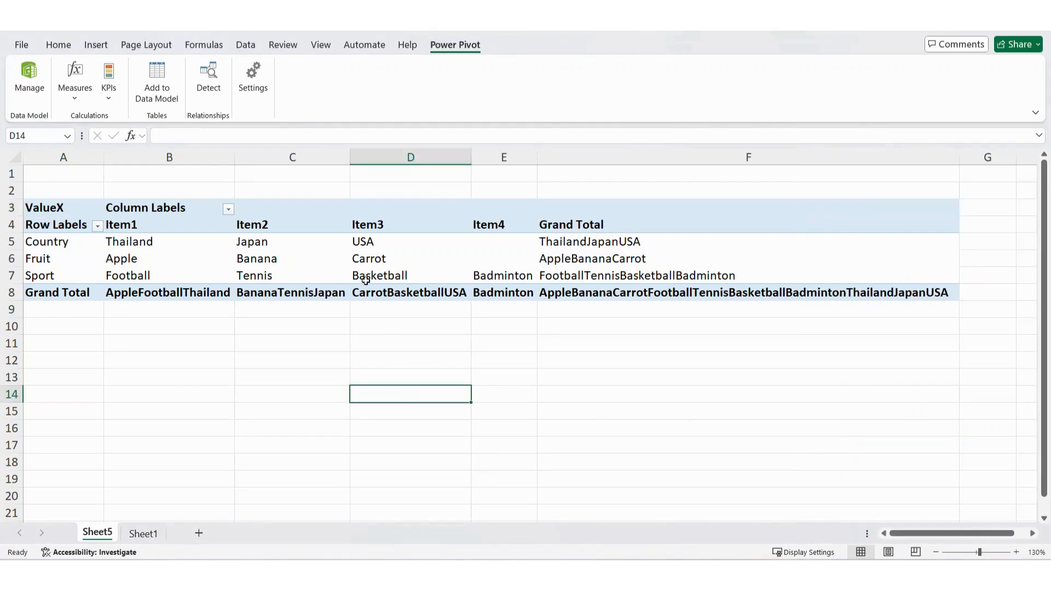
Turn off the pivot table's grand totals for rows and columns, and widen columns B through E to one equal width
left_click(322, 254)
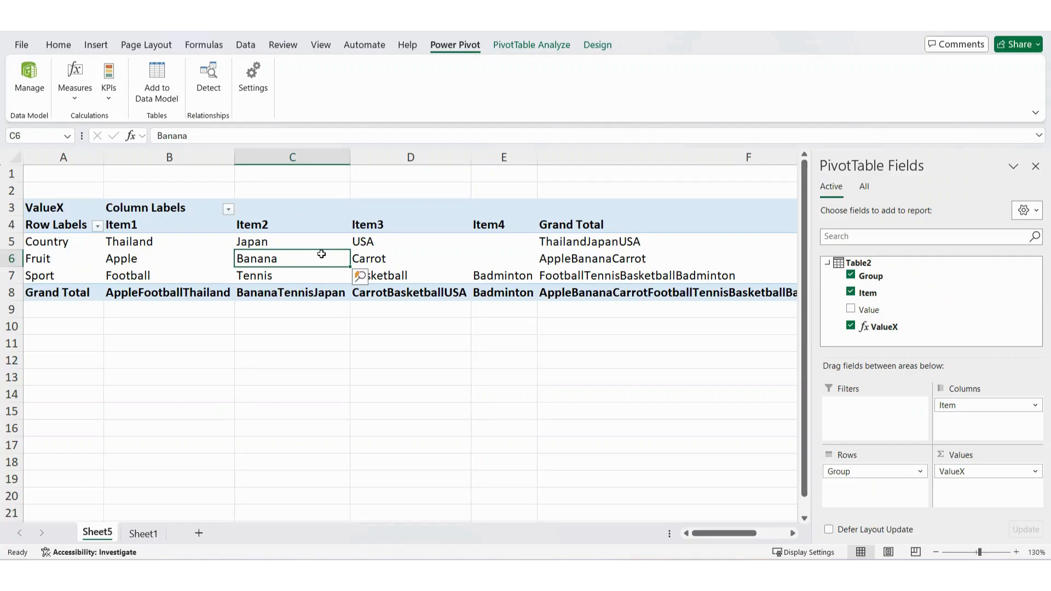
left_click(598, 48)
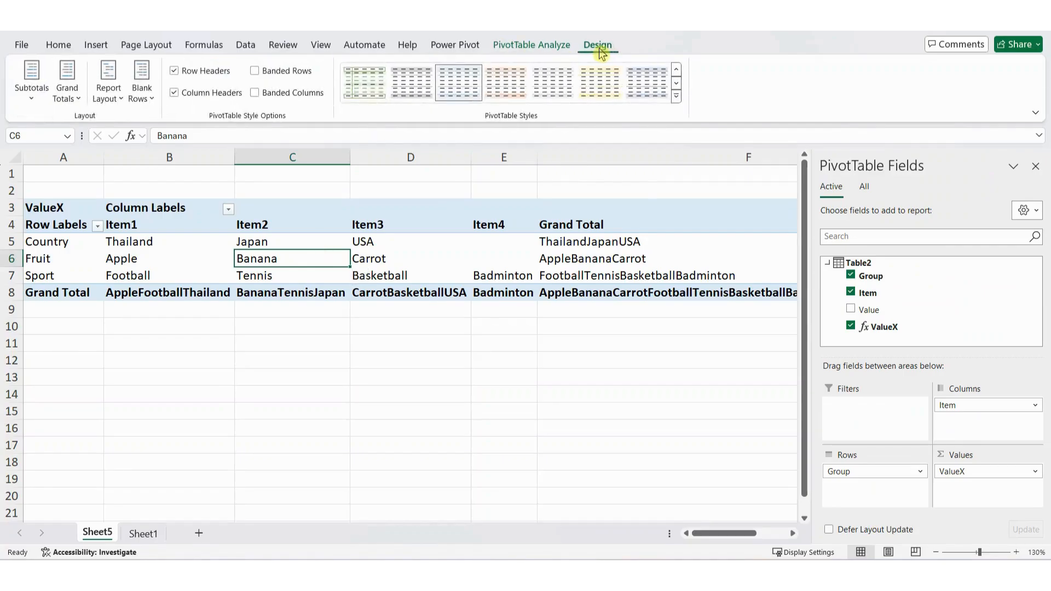
left_click(71, 99)
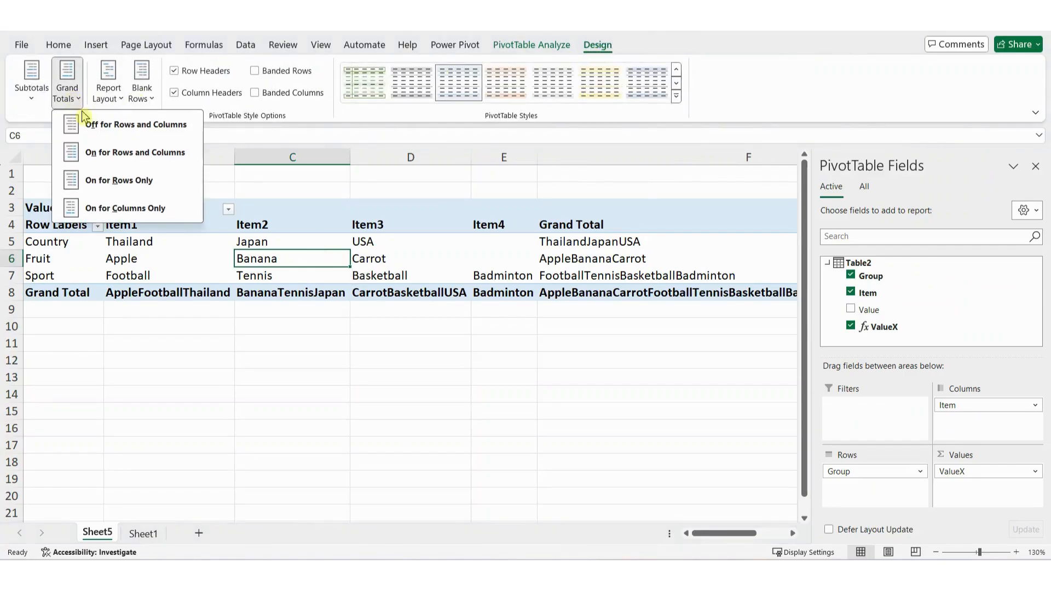
left_click(134, 130)
left_click(507, 429)
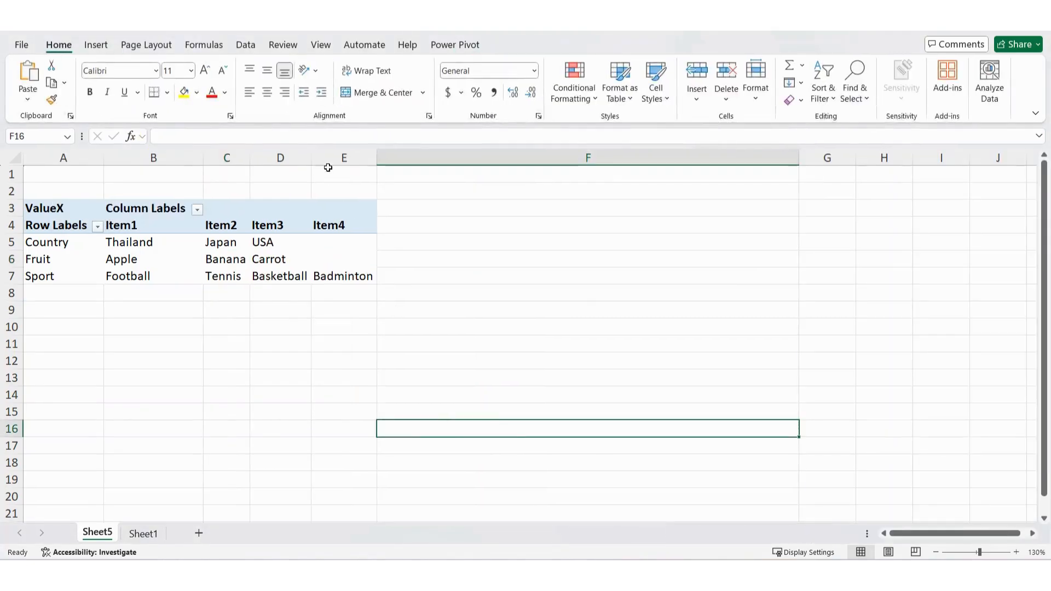
left_click_drag(328, 159, 208, 159)
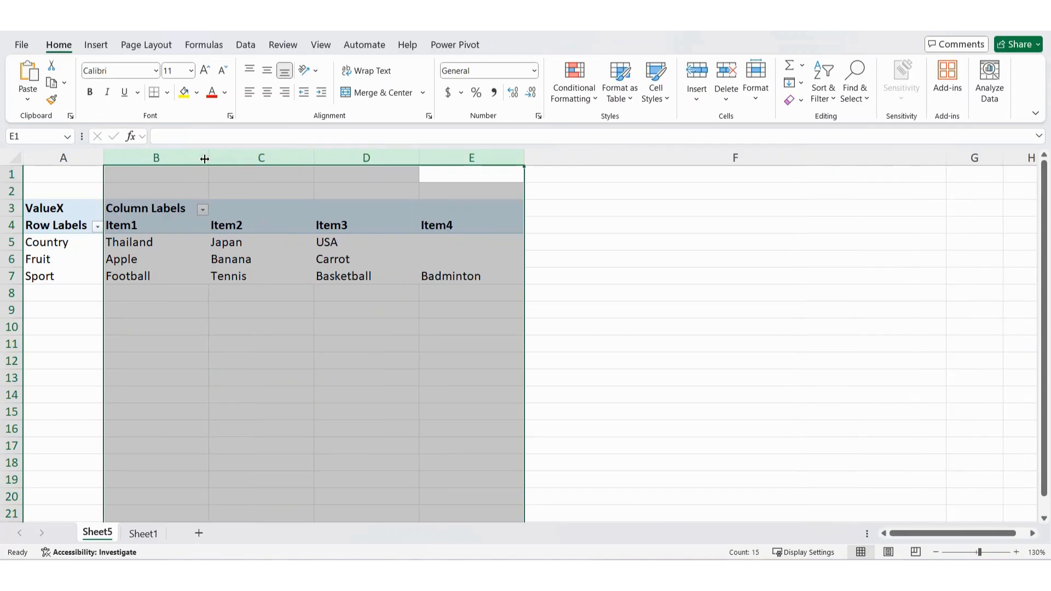
left_click(660, 431)
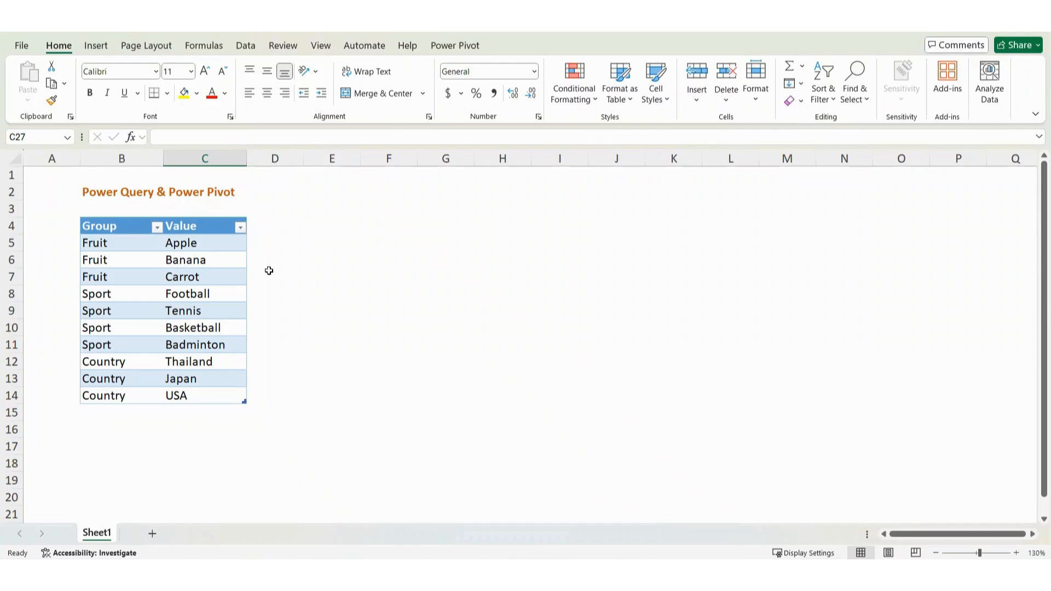
Load the Group and Value table from Sheet1 into the Power Query Editor
left_click_drag(253, 218, 344, 408)
left_click(174, 255)
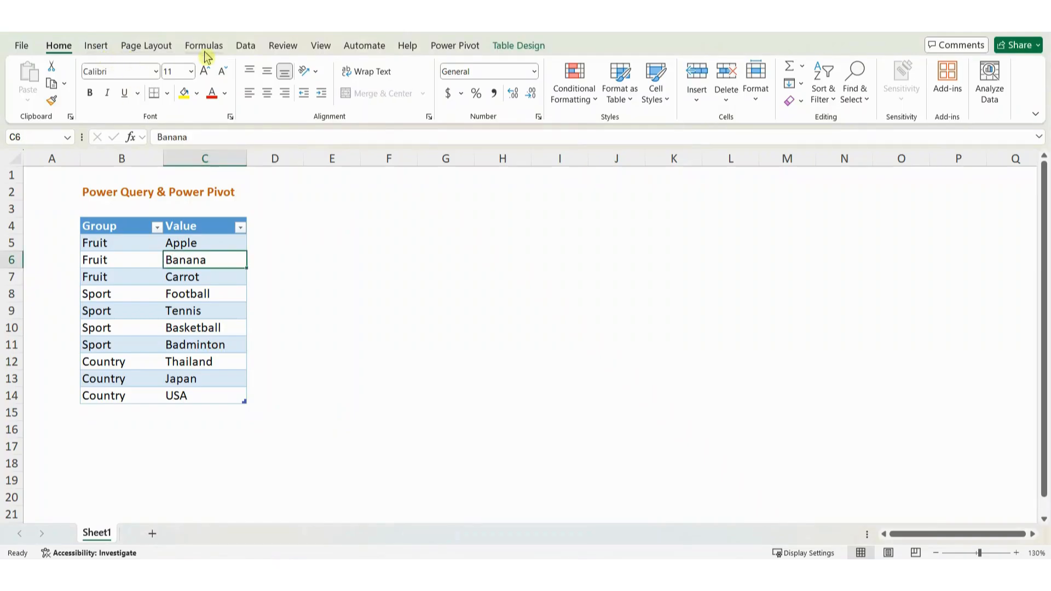
left_click(248, 47)
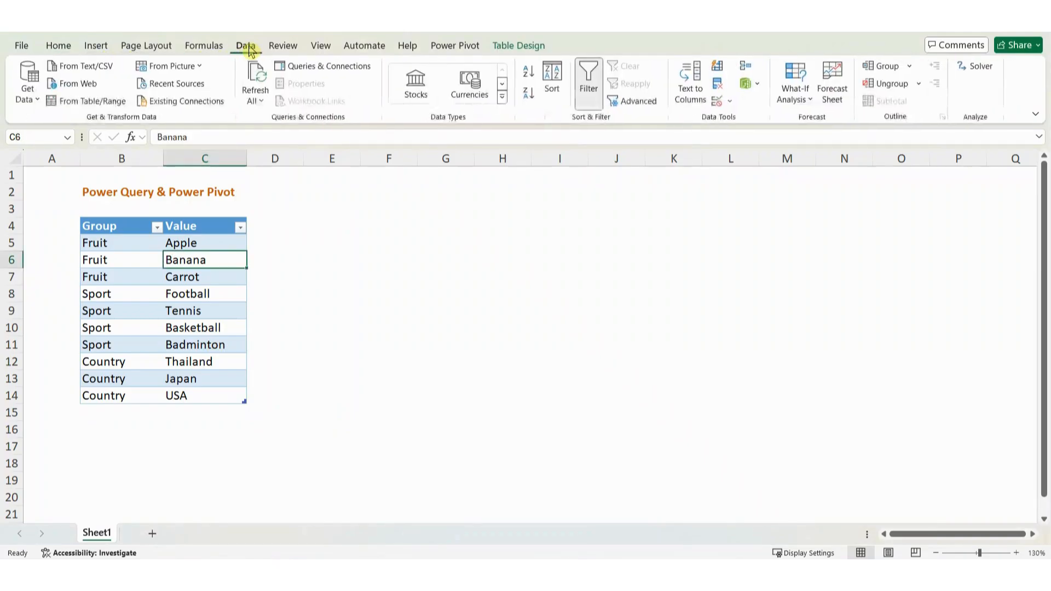
left_click(77, 103)
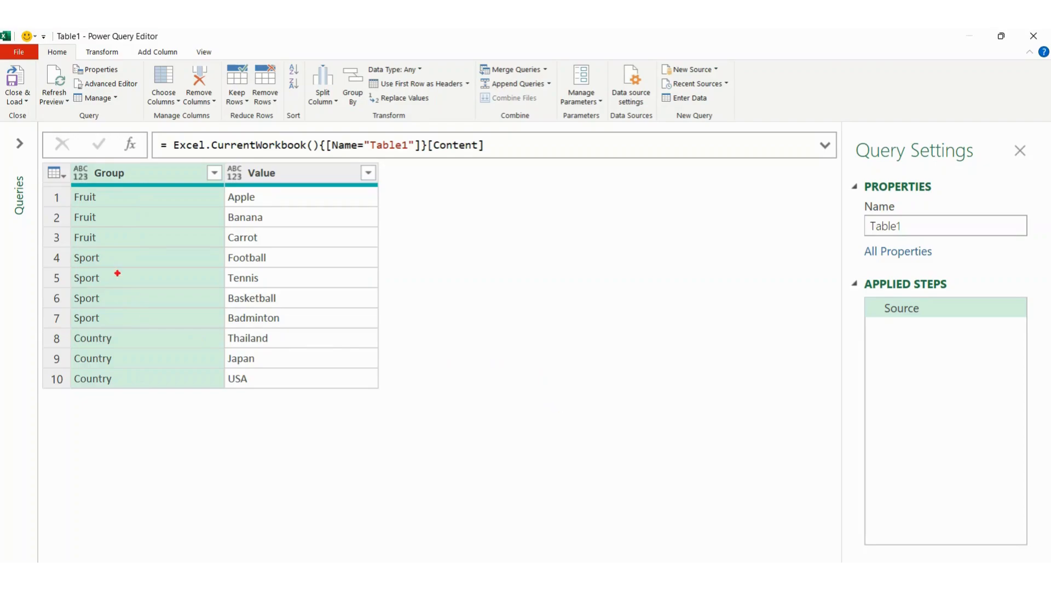
mouse_move(64, 187)
left_mouse_down()
mouse_move(92, 245)
mouse_move(143, 247)
left_mouse_up()
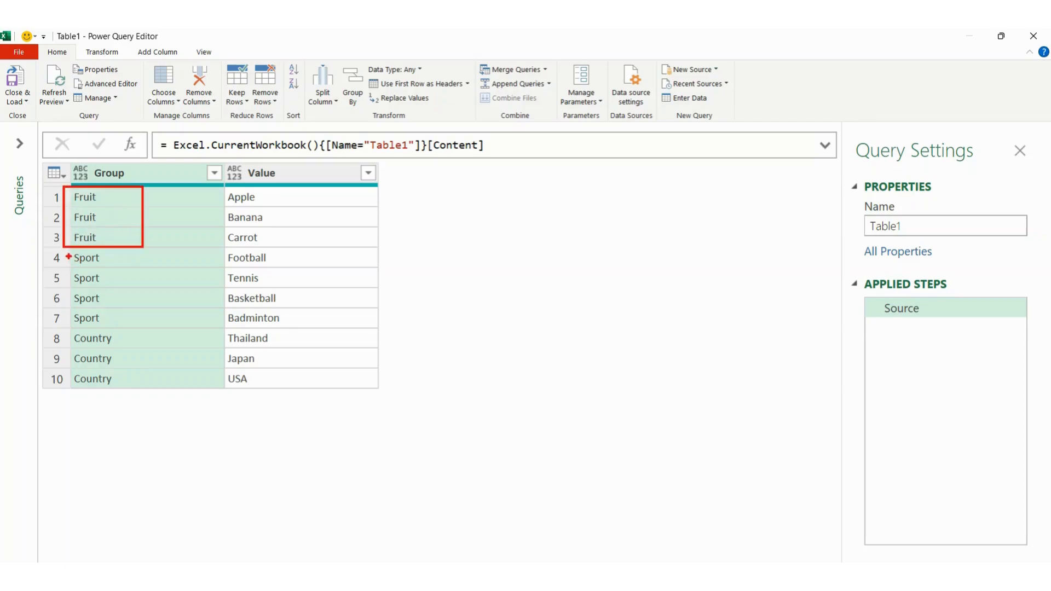
mouse_move(66, 251)
left_mouse_down()
mouse_move(77, 293)
mouse_move(135, 323)
left_mouse_up()
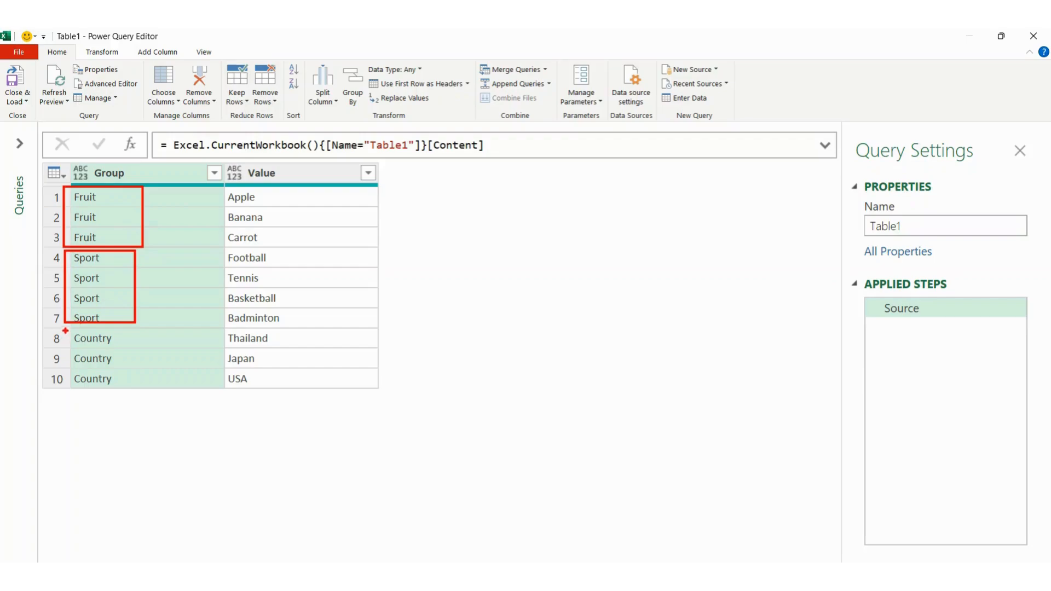
left_click_drag(65, 331, 137, 394)
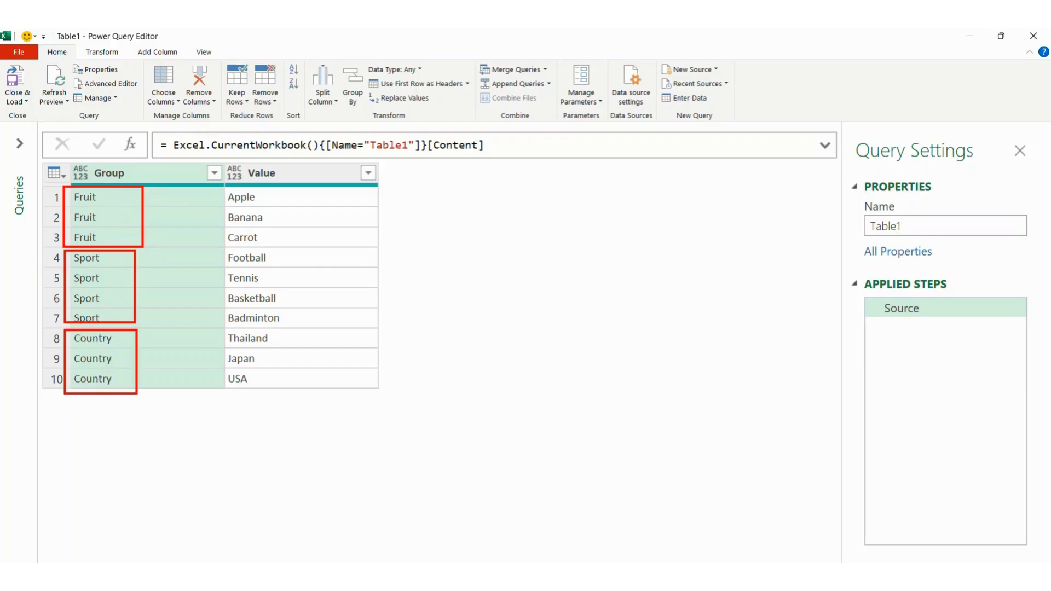
key("Escape")
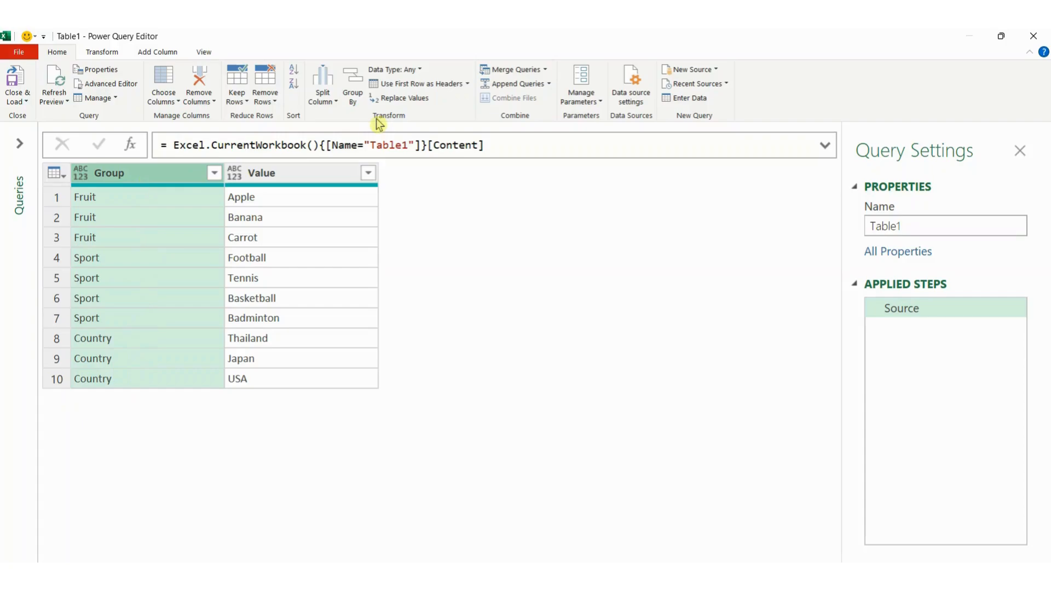
Group the query's rows by the Group column with a Count Rows column named Count, and expand the formula display
left_click(353, 87)
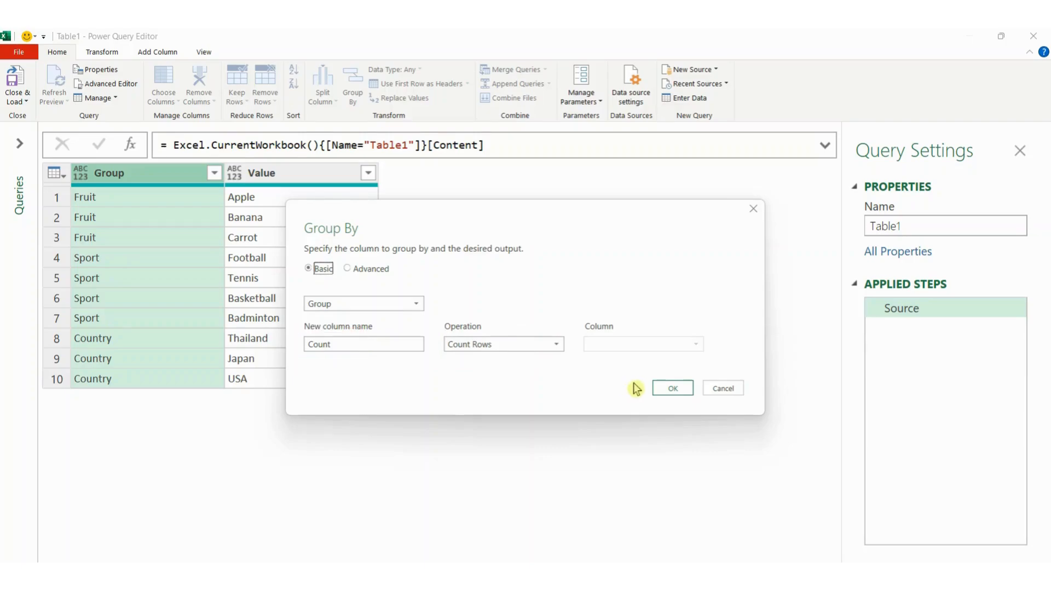
left_click(672, 389)
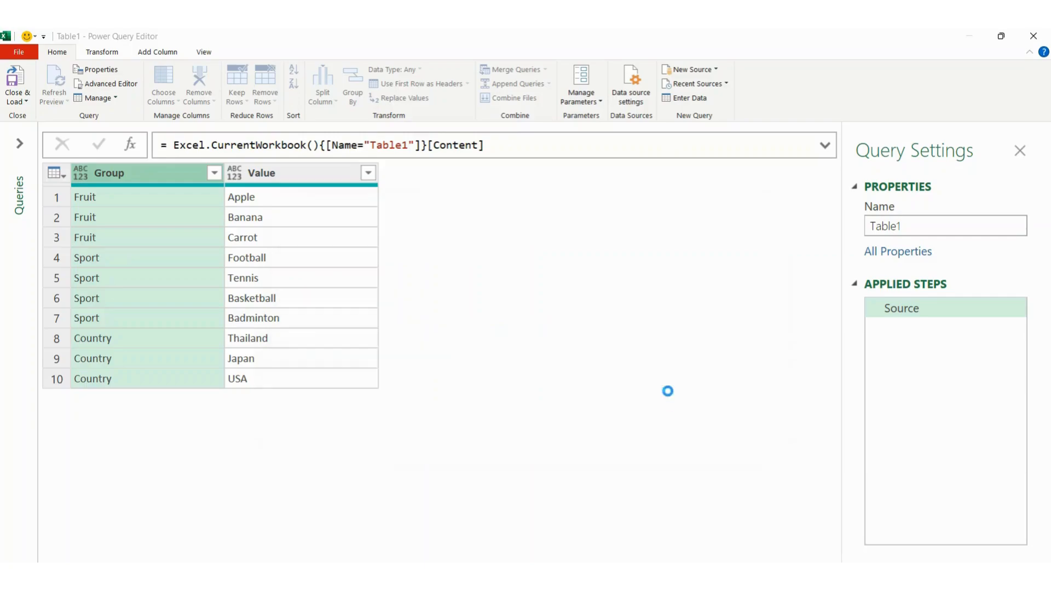
left_click(825, 145)
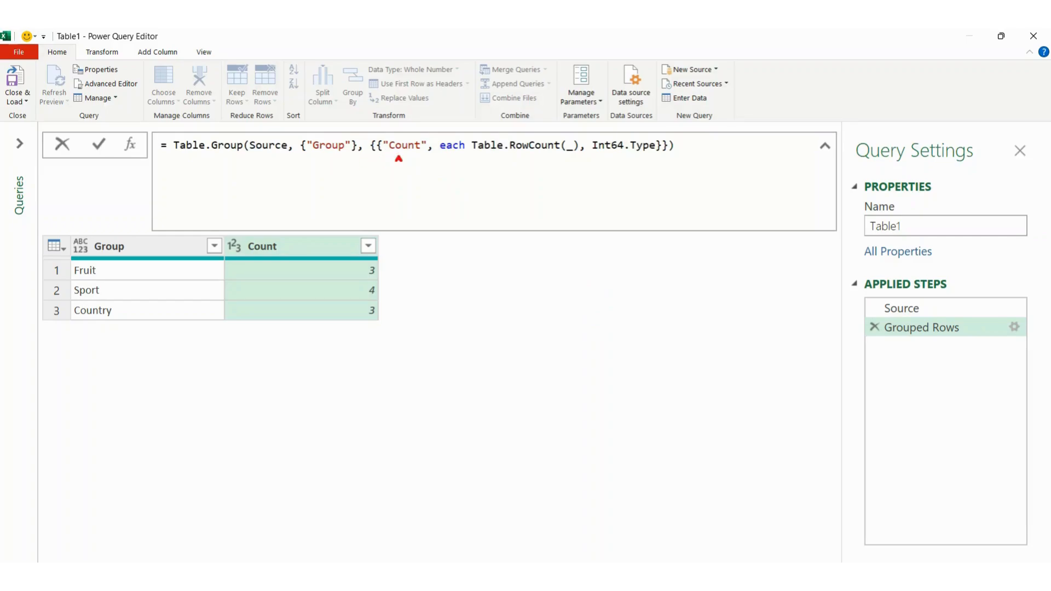
left_click_drag(399, 159, 382, 171)
left_click_drag(282, 240, 296, 223)
mouse_move(437, 132)
left_mouse_down()
mouse_move(445, 151)
mouse_move(536, 161)
mouse_move(680, 157)
left_mouse_up()
left_click_drag(317, 247, 340, 229)
key("Escape")
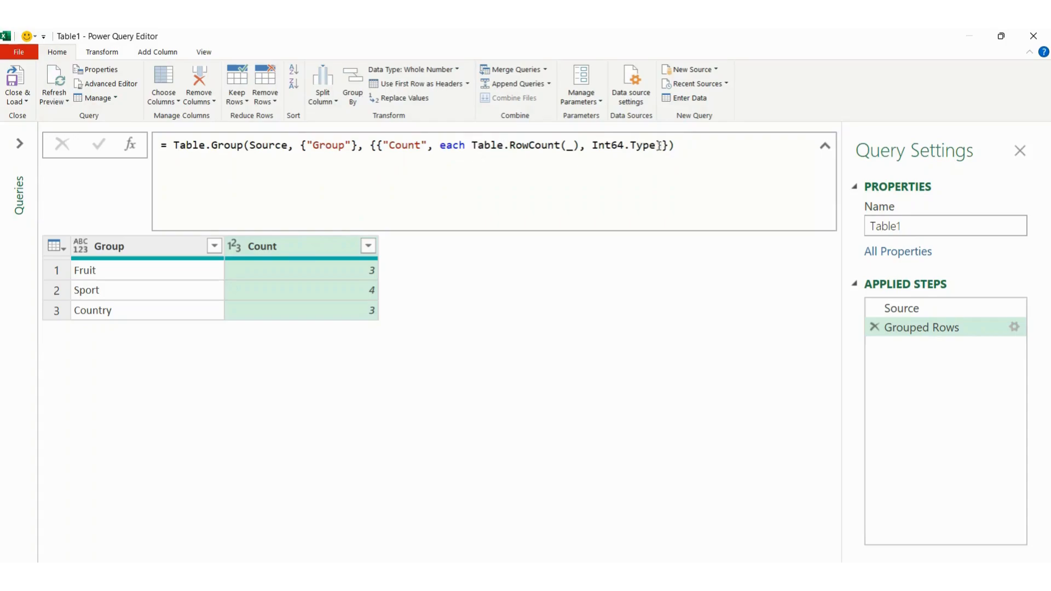
Change the Grouped Rows formula to = Table.Group(Source, {"Group"}, {"Count", each _ }) and preview the Fruit group's nested table
left_click_drag(658, 145, 473, 147)
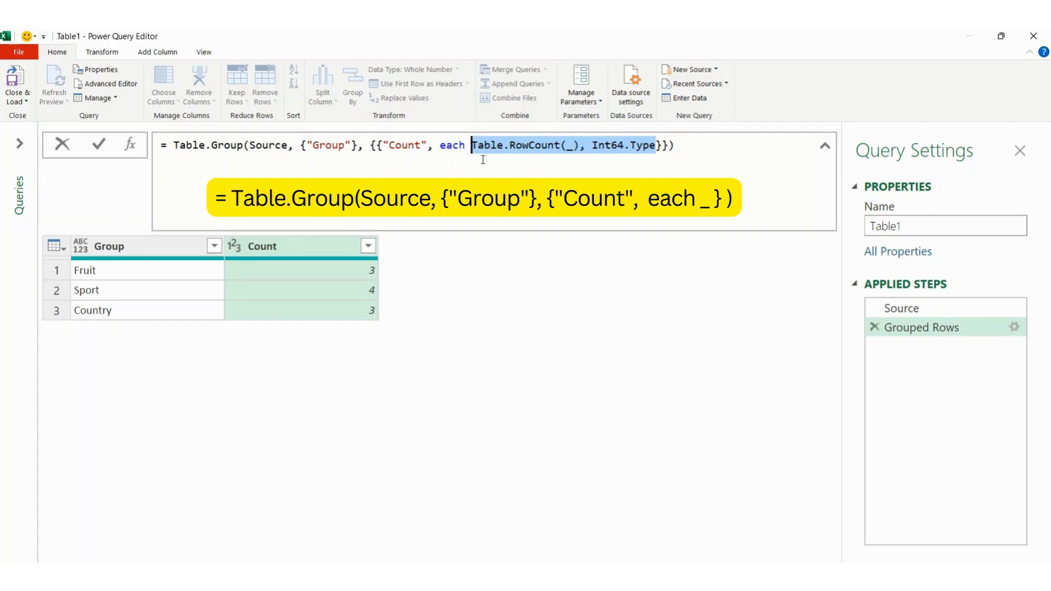
type("_")
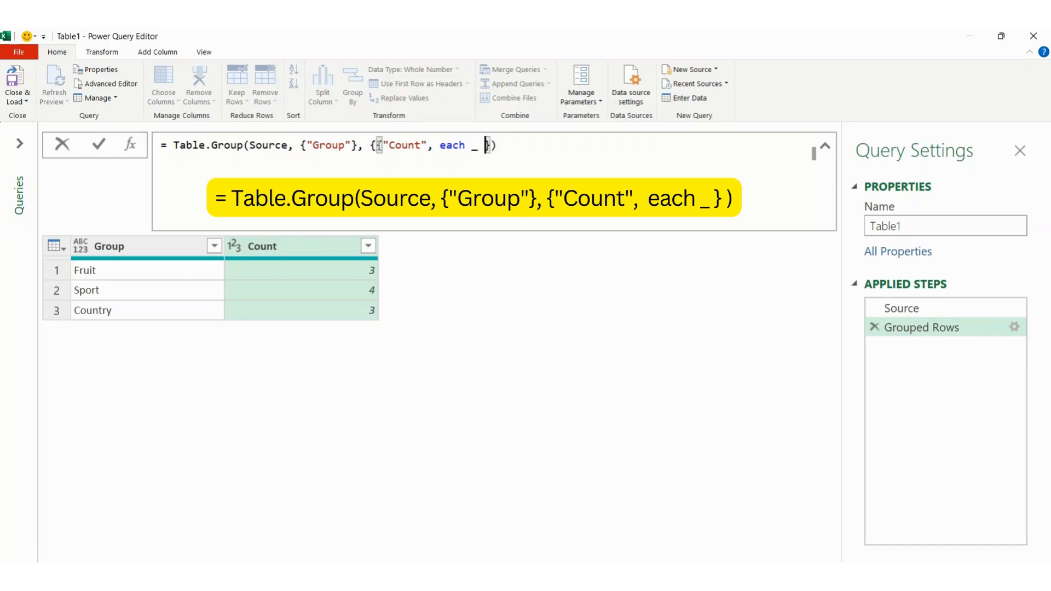
key("Delete")
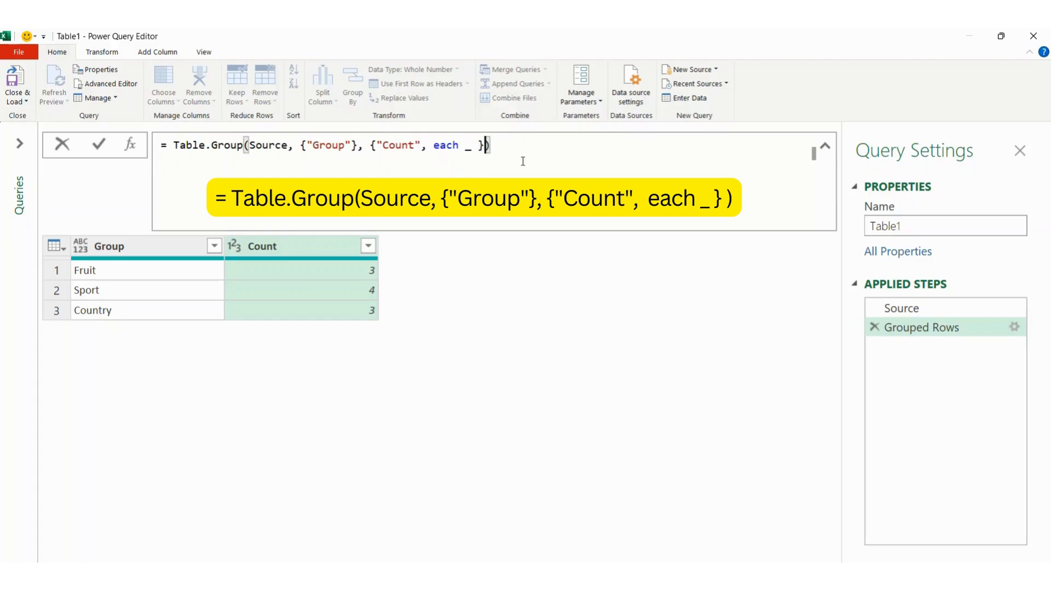
key("Return")
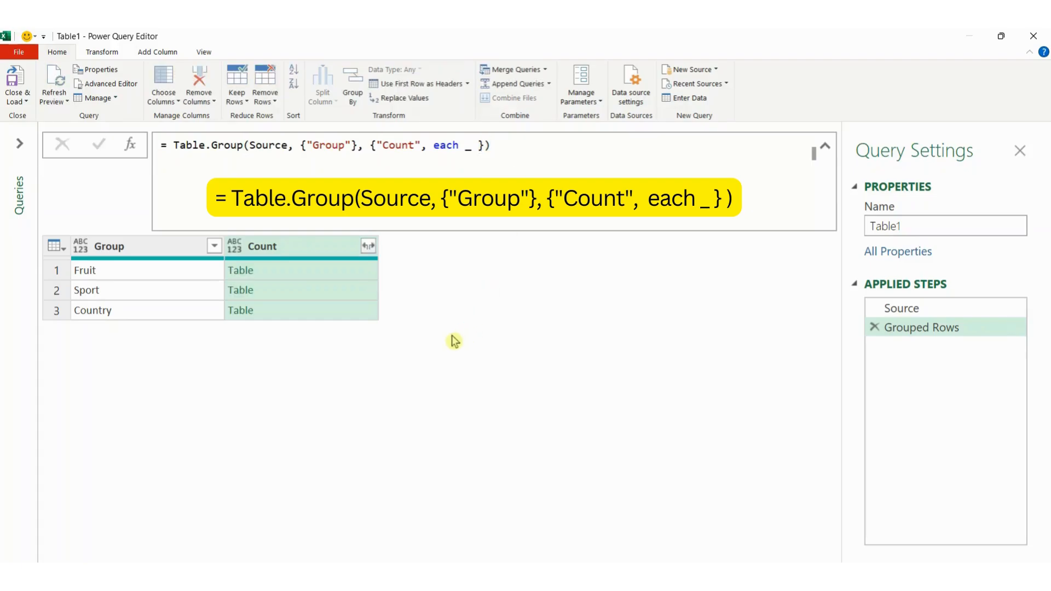
left_click(297, 267)
left_click_drag(289, 454, 289, 387)
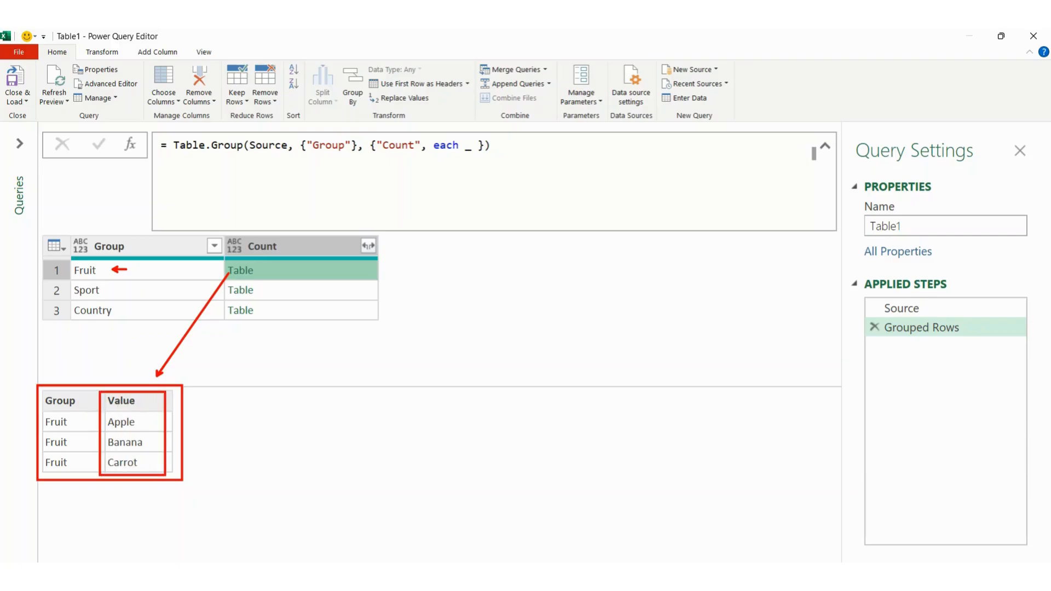
Replace the underscore in the Grouped Rows formula with [Value], and preview the Fruit group's list
left_click(471, 146)
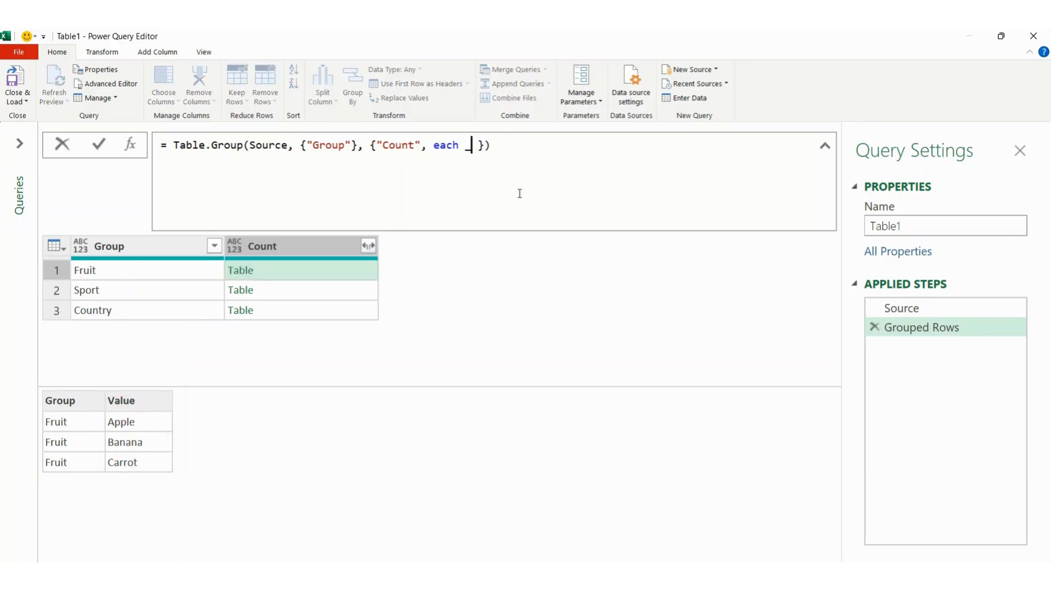
type("[Value")
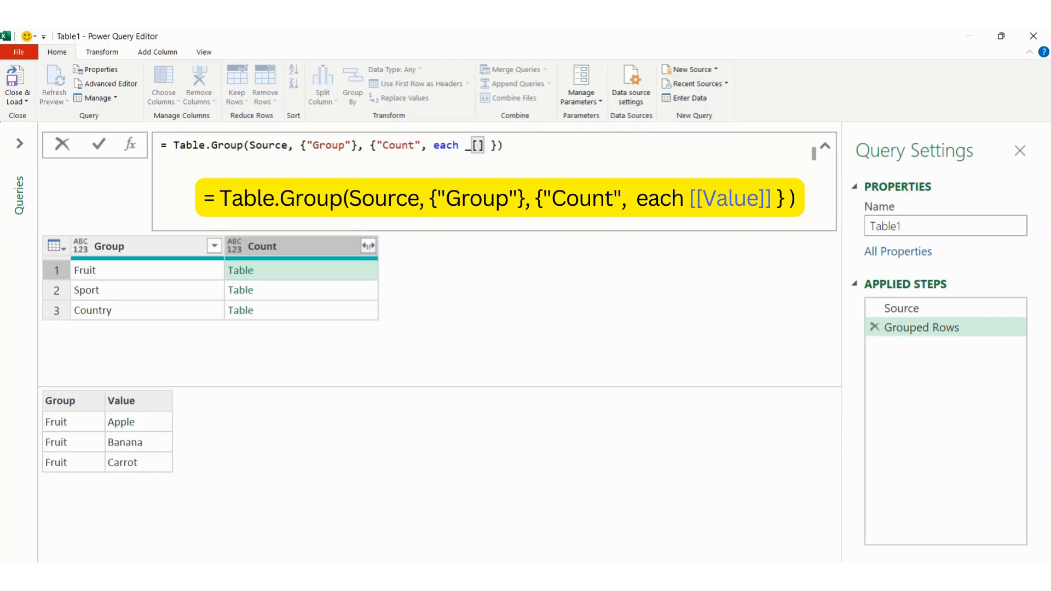
key("Left")
key("Left")
key("Left")
key("Left")
key("Left")
key("Left")
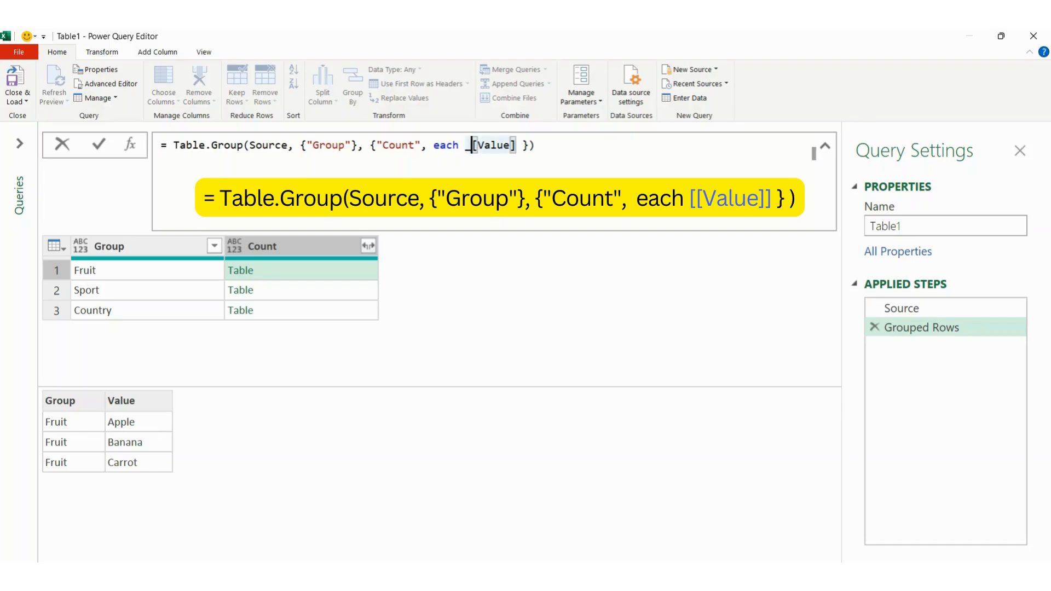
key("BackSpace")
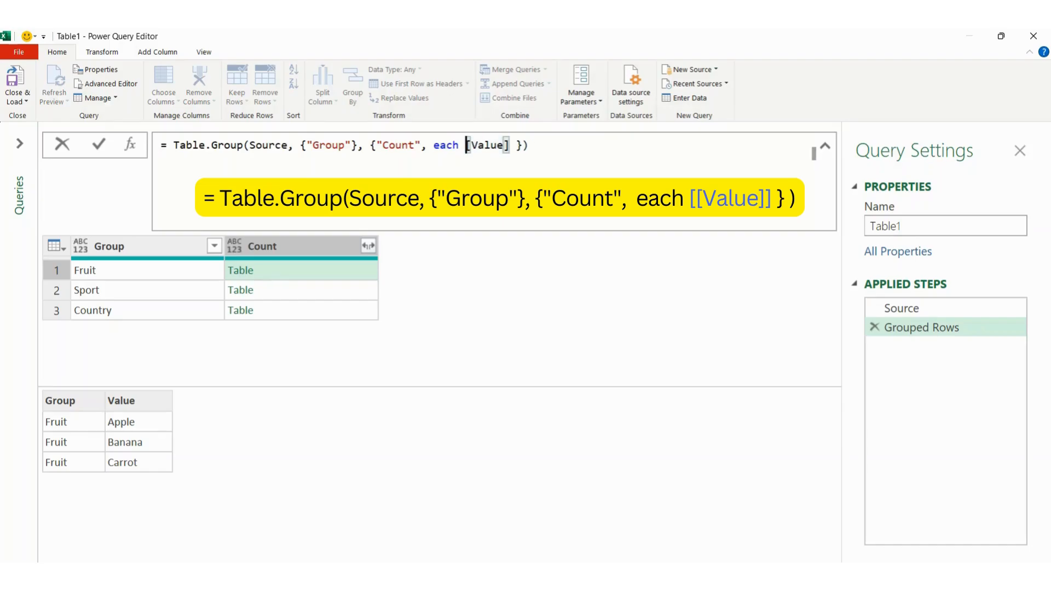
key("Return")
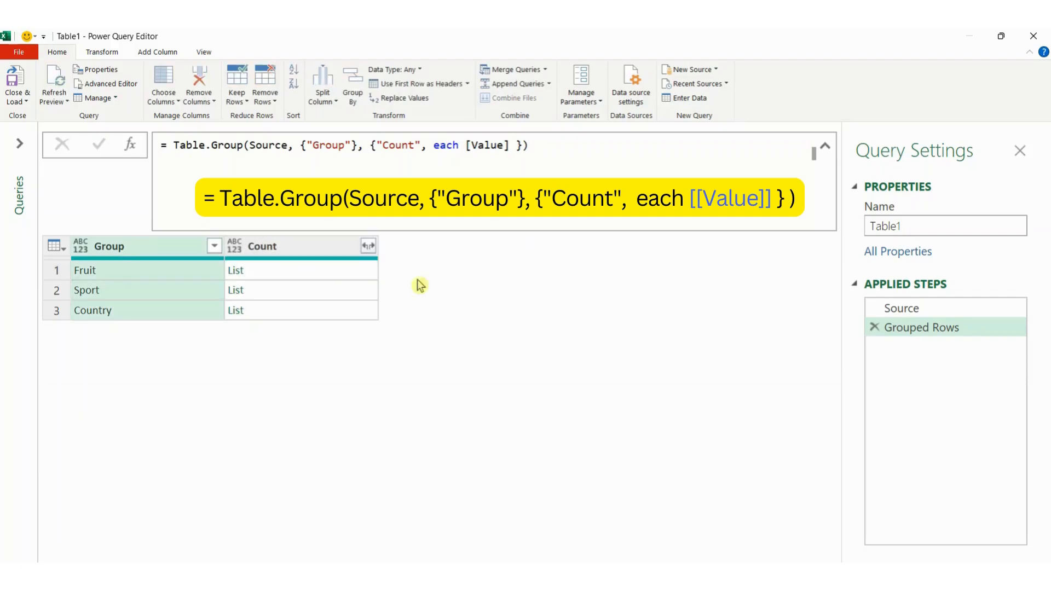
left_click(307, 278)
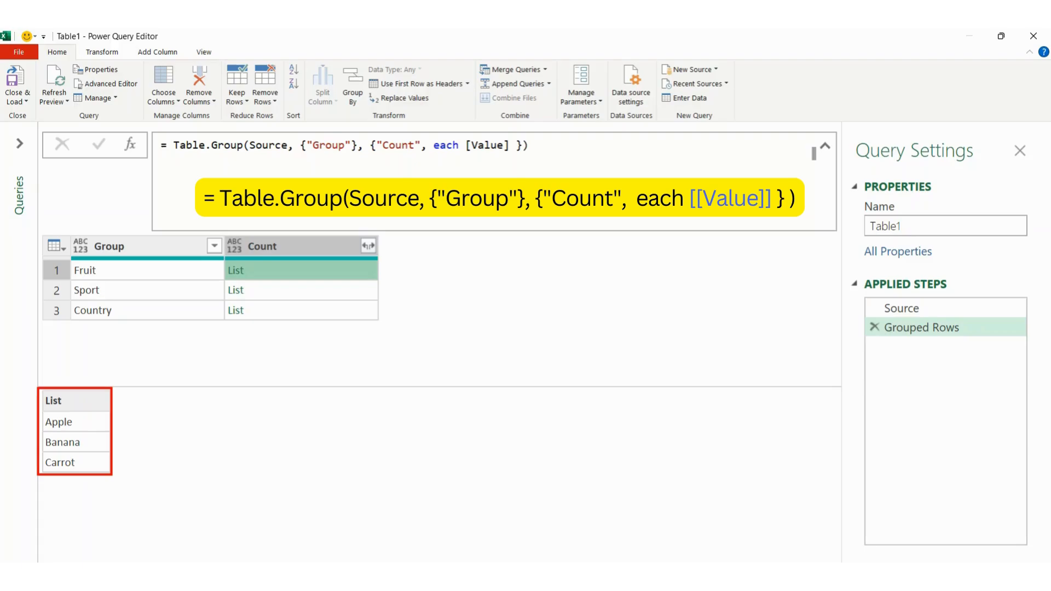
Wrap [Value] in a second pair of brackets so the Grouped Rows formula reads each [[Value]]
left_click(468, 145)
type("[")
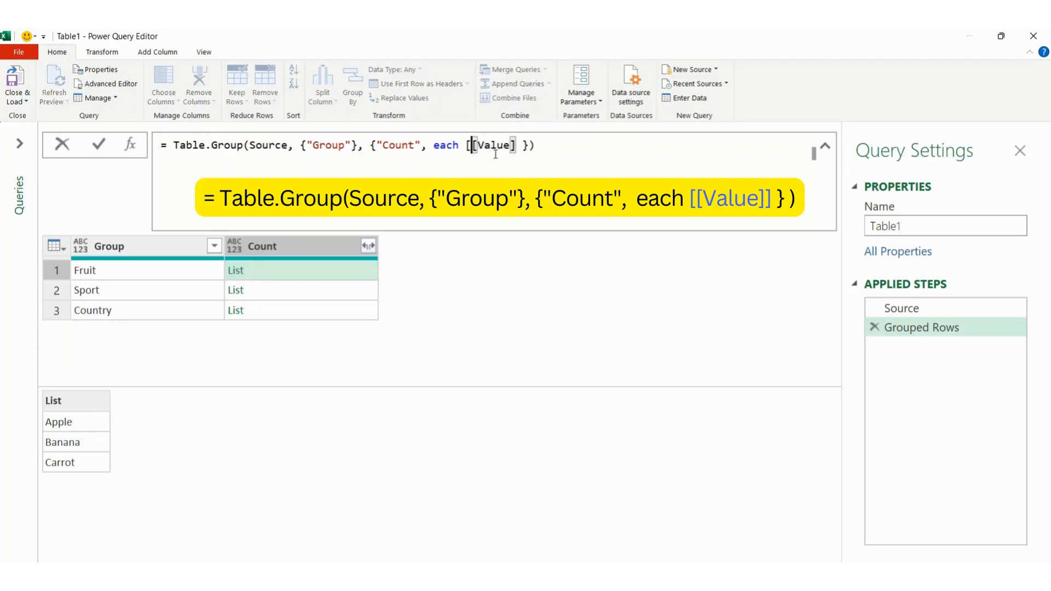
left_click(521, 145)
type("]")
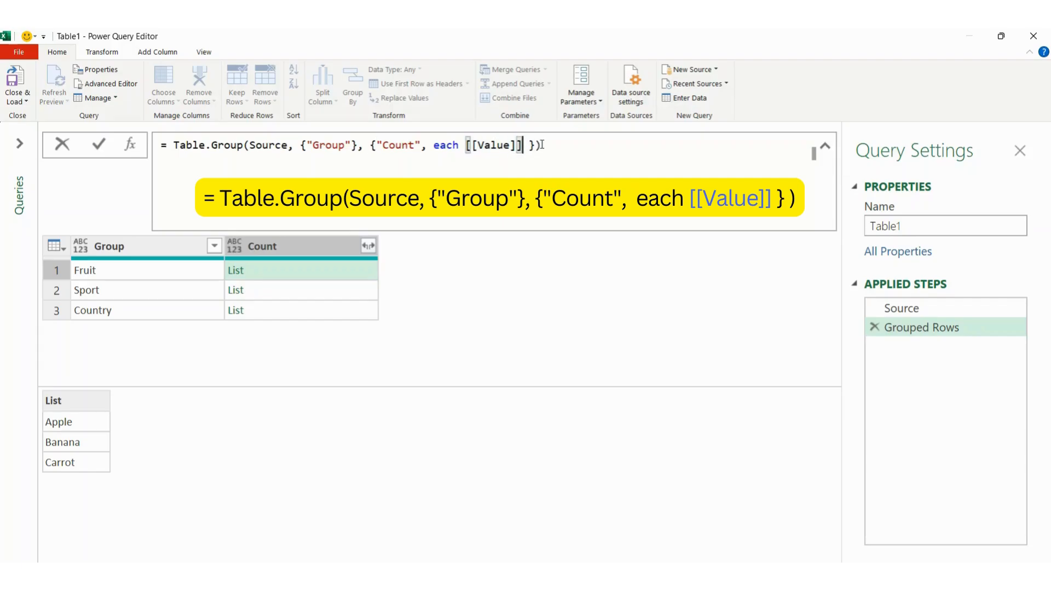
key("Return")
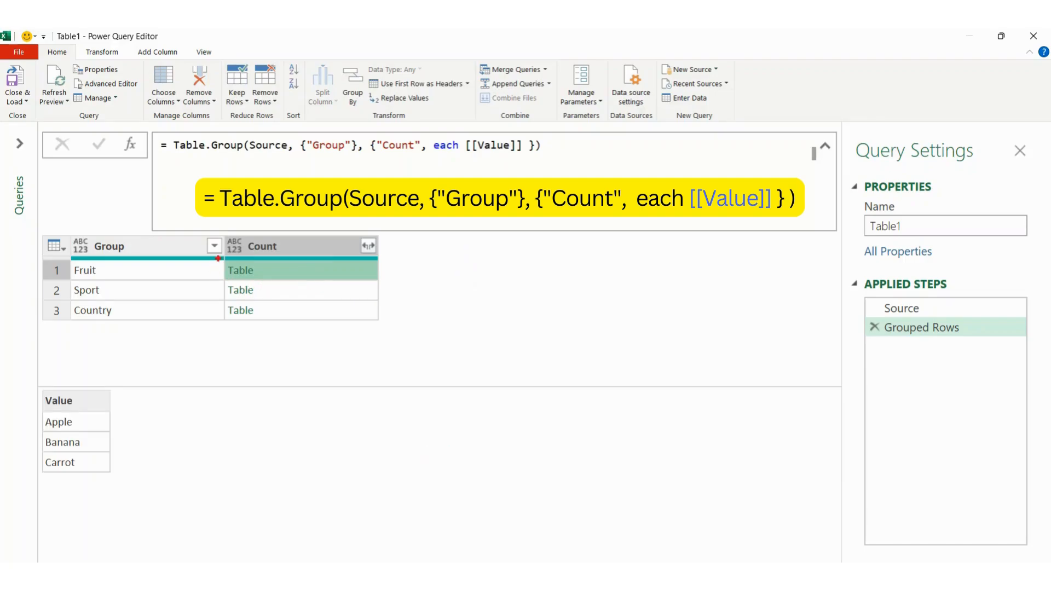
mouse_move(218, 258)
left_mouse_down()
mouse_move(223, 274)
mouse_move(265, 283)
left_mouse_up()
mouse_move(38, 389)
left_mouse_down()
mouse_move(49, 460)
mouse_move(116, 481)
left_mouse_up()
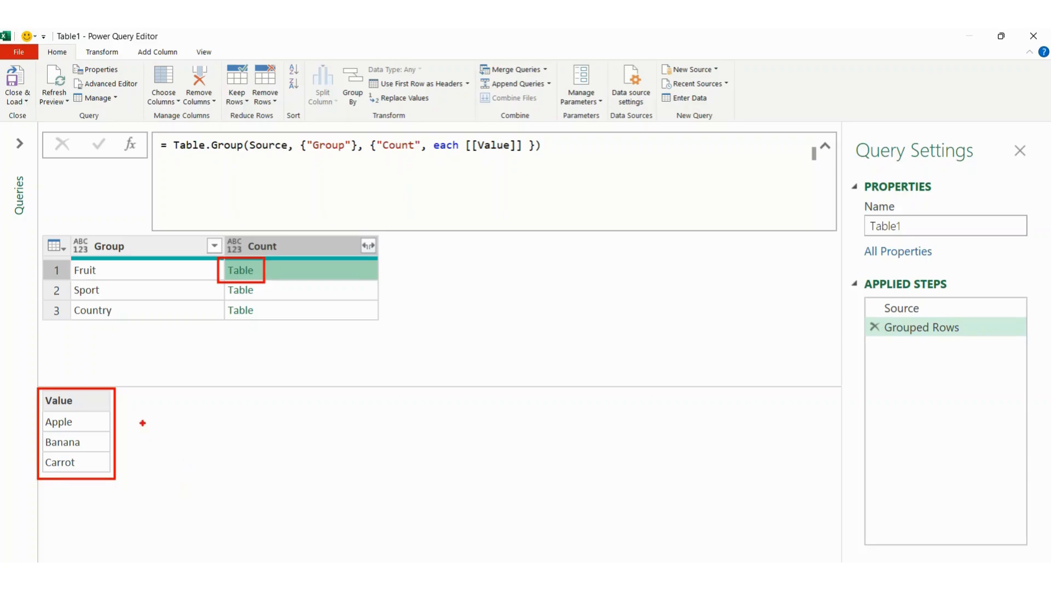
mouse_move(120, 388)
left_mouse_down()
mouse_move(137, 449)
mouse_move(170, 482)
mouse_move(195, 478)
left_mouse_up()
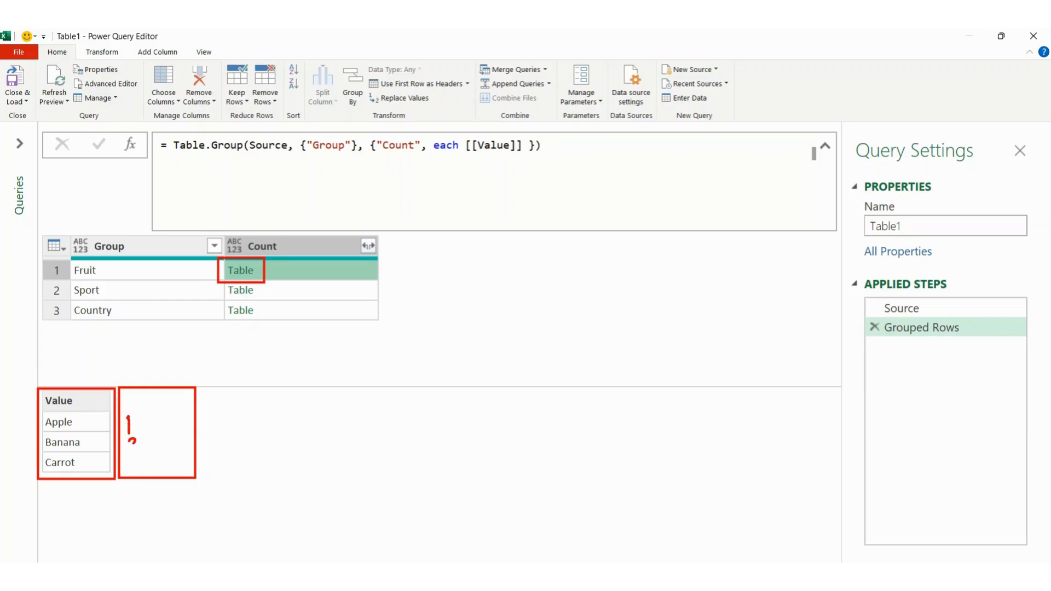
left_click_drag(134, 442, 141, 456)
key("Escape")
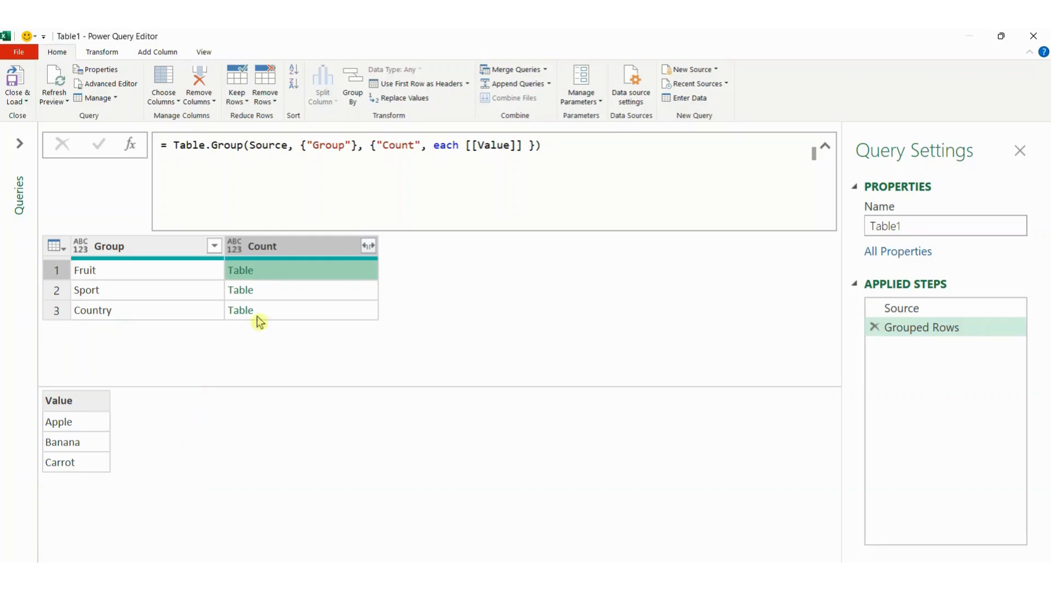
Insert Table.AddIndexColumn( directly before [[Value]] in the Grouped Rows formula
left_click(456, 149)
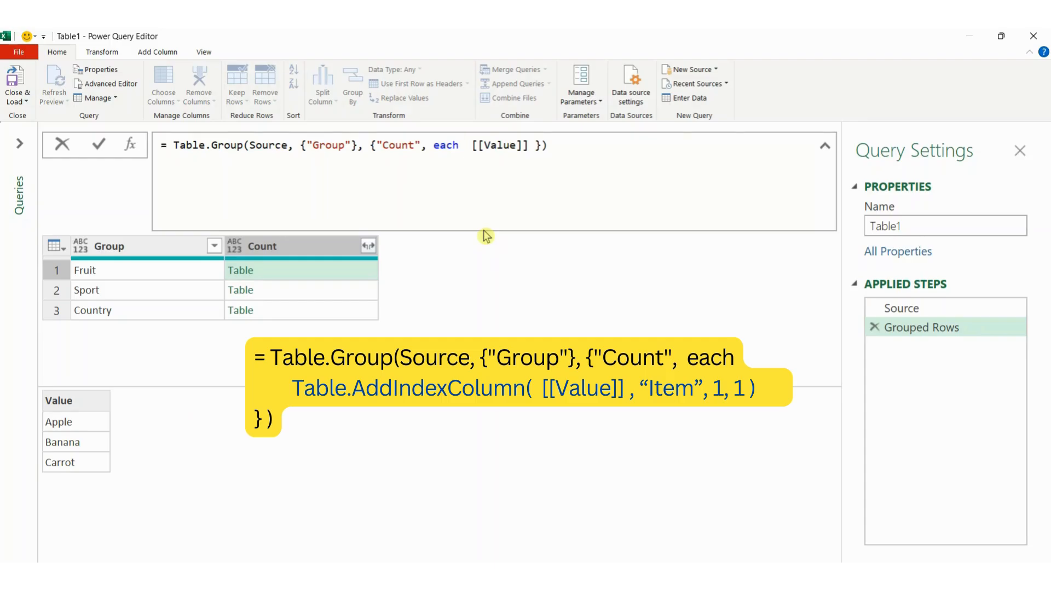
type("Tabl")
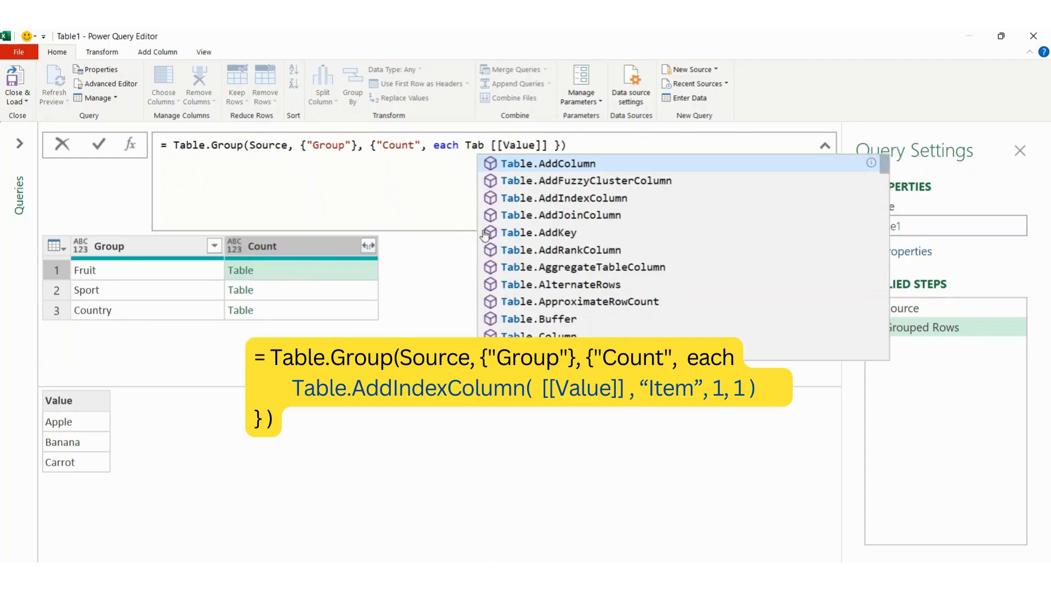
type("e")
key("BackSpace")
type("le.Ad")
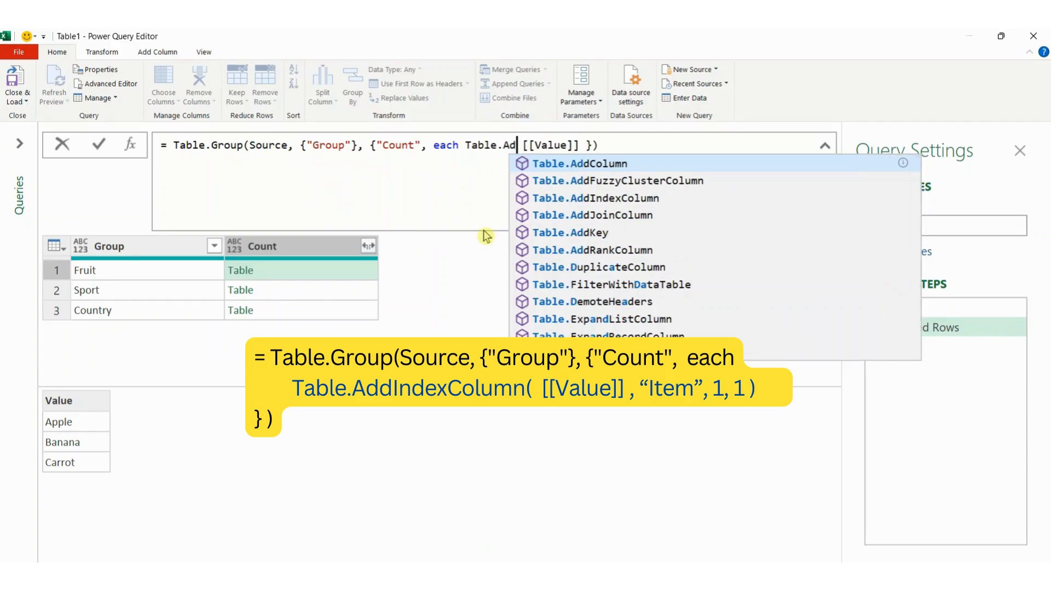
key("Down")
key("Down")
key("Tab")
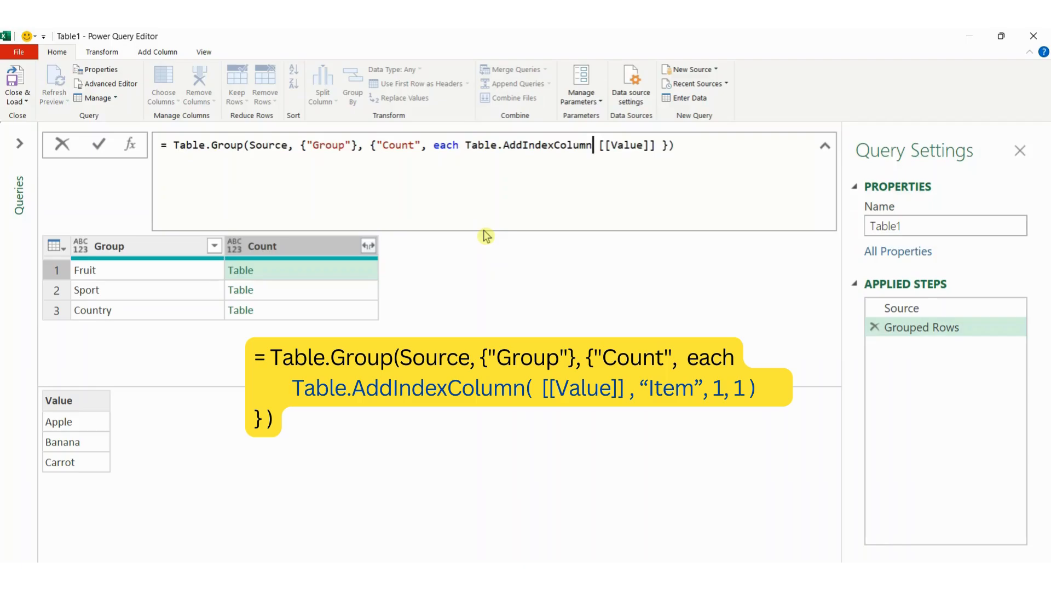
type("(")
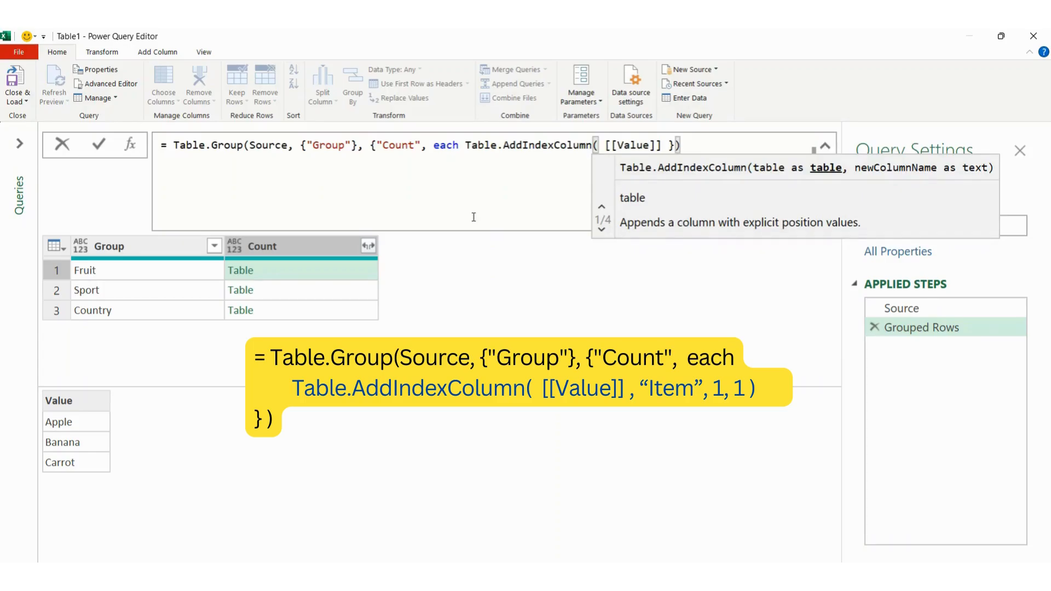
Complete Table.AddIndexColumn after [[Value]] with the arguments "Item", 1, 1, apply the formula, and preview the Fruit group's nested table
left_click(669, 145)
key("Left")
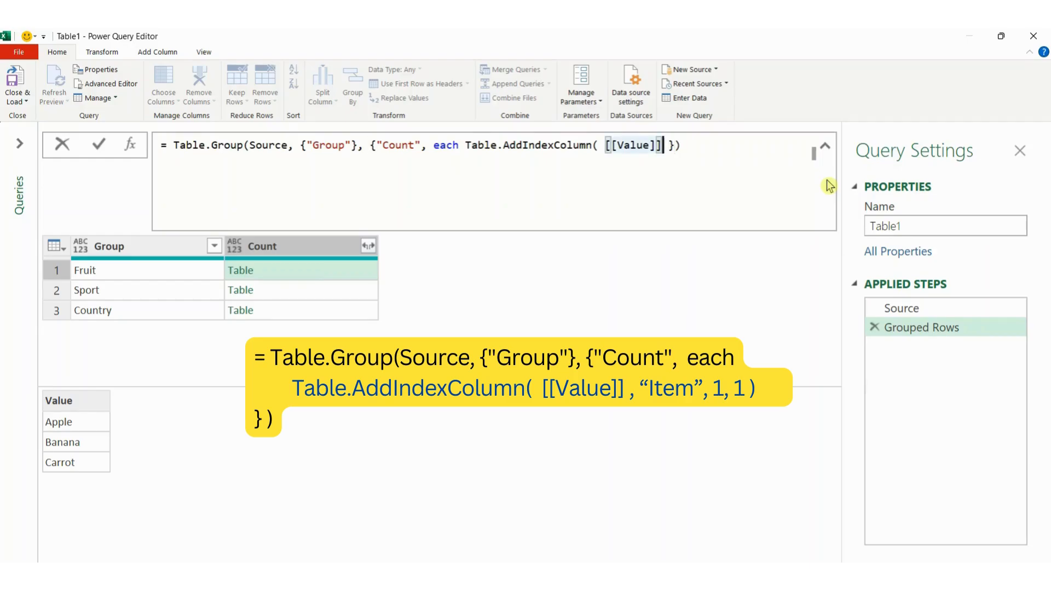
type(",")
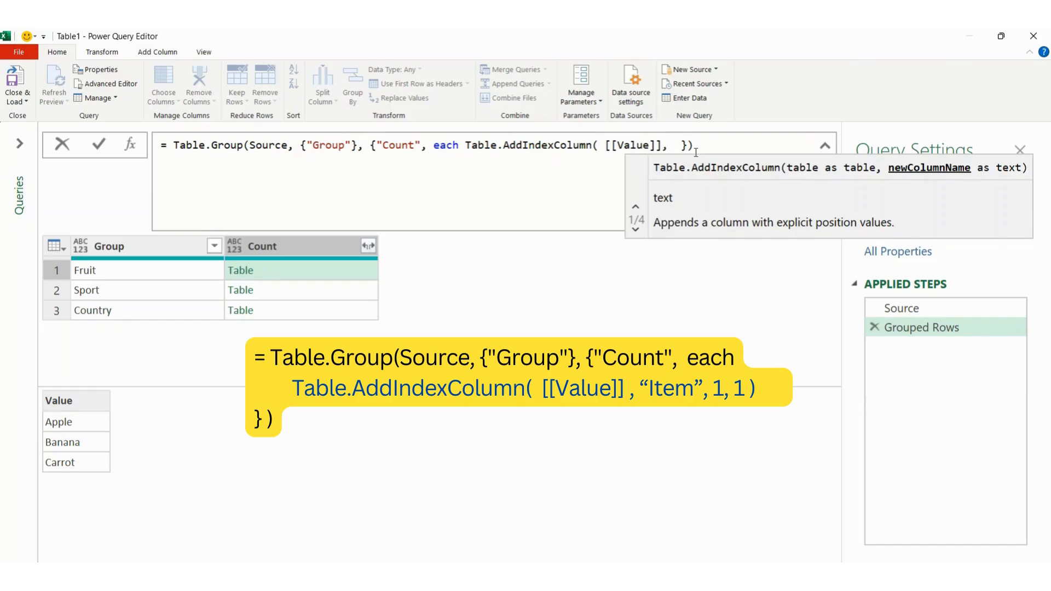
type("\"")
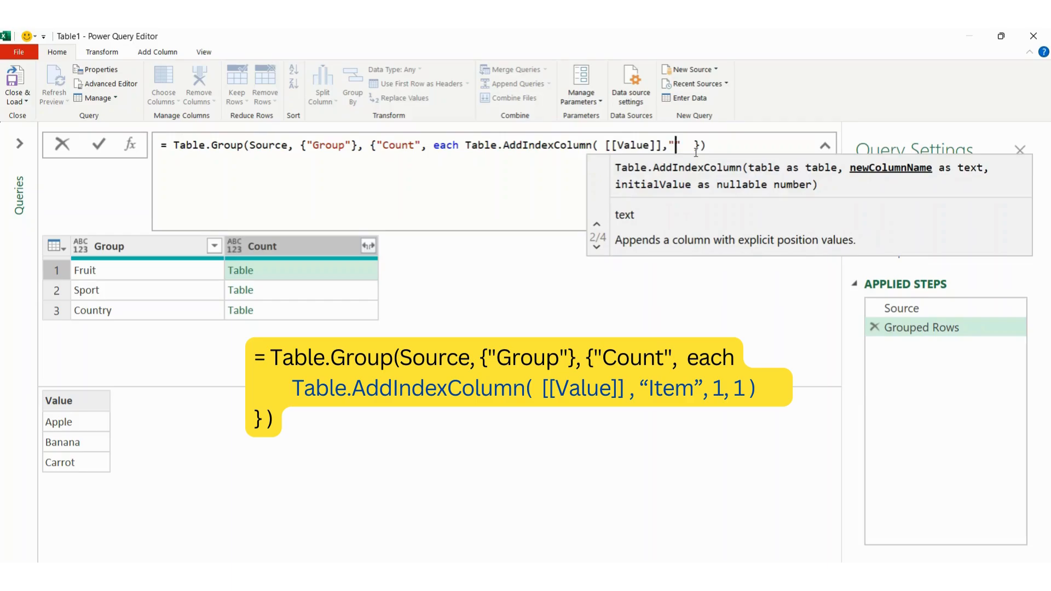
type("Item")
key("Right")
type(", ")
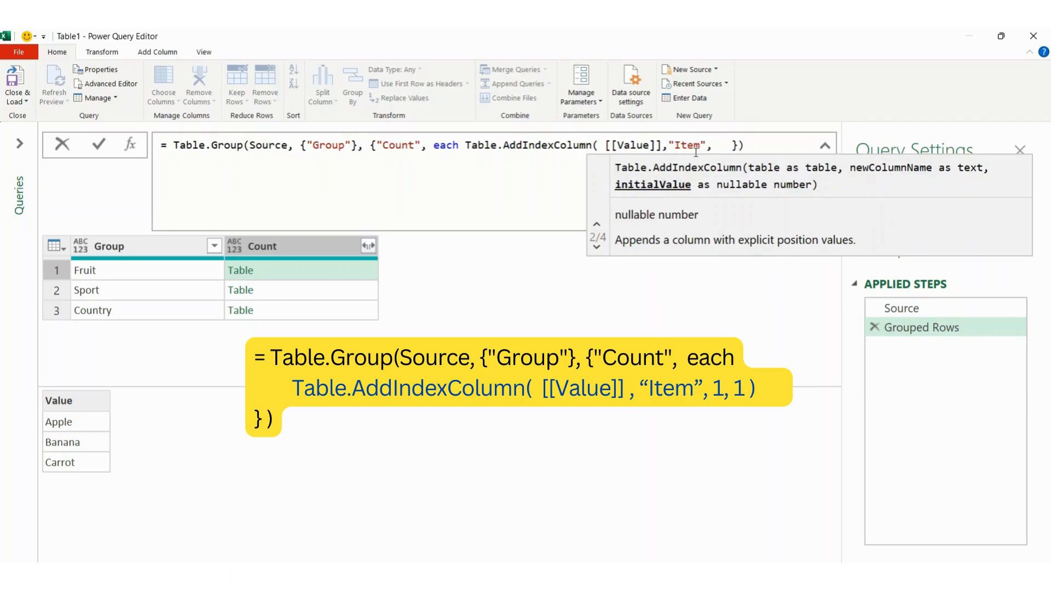
type("1,")
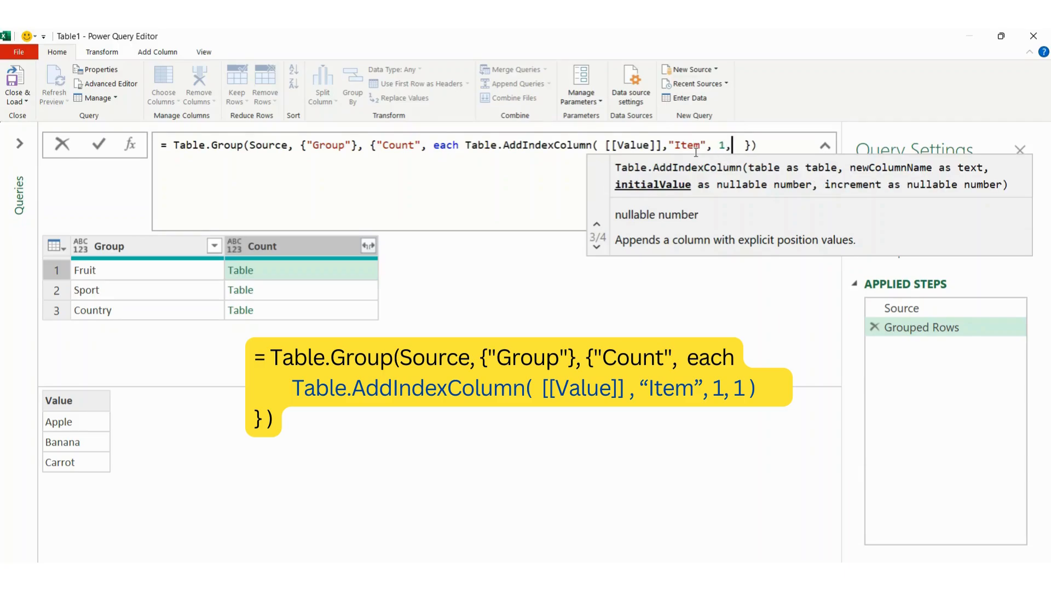
key("BackSpace")
type("1")
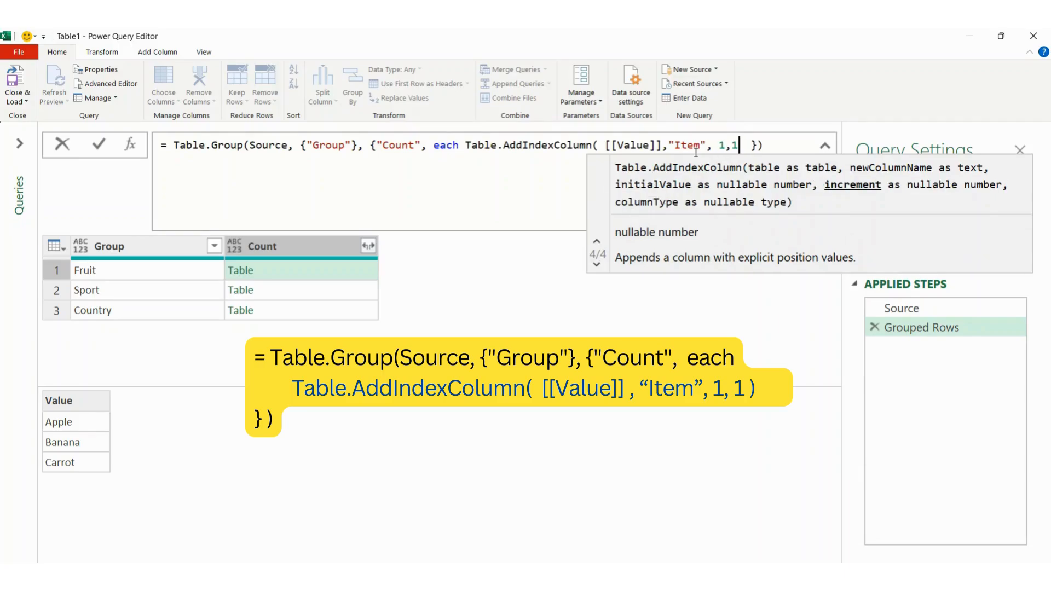
type(")")
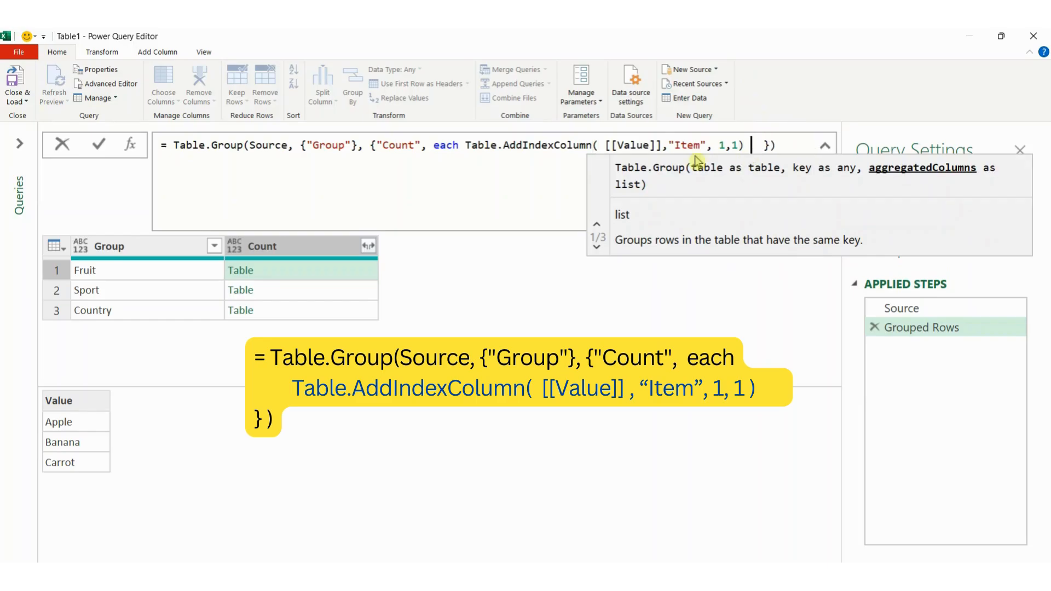
left_click(466, 145)
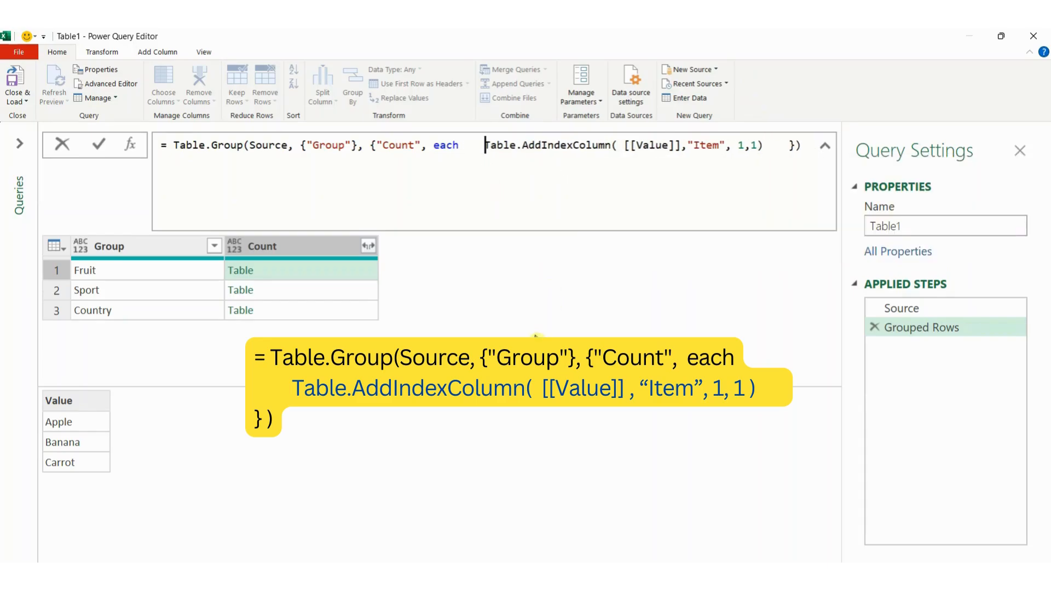
key("Return")
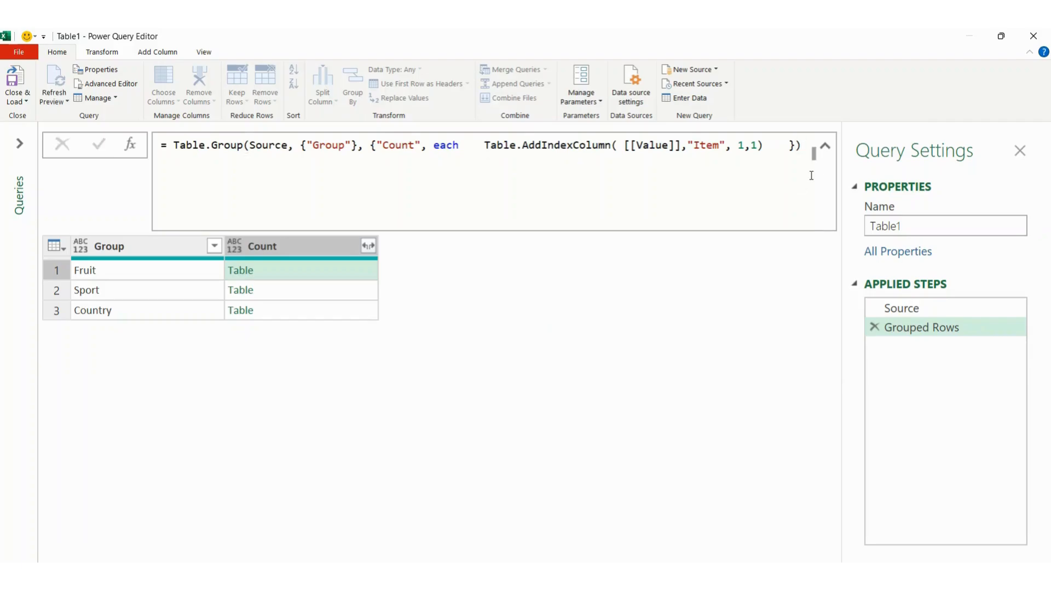
left_click(282, 275)
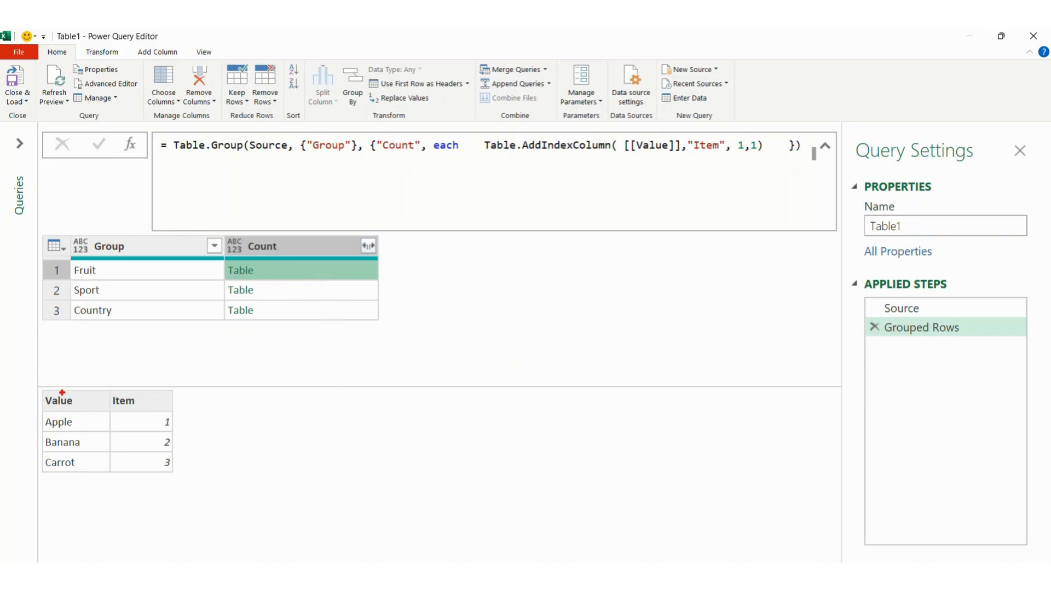
mouse_move(108, 389)
left_mouse_down()
mouse_move(136, 461)
mouse_move(176, 477)
left_mouse_up()
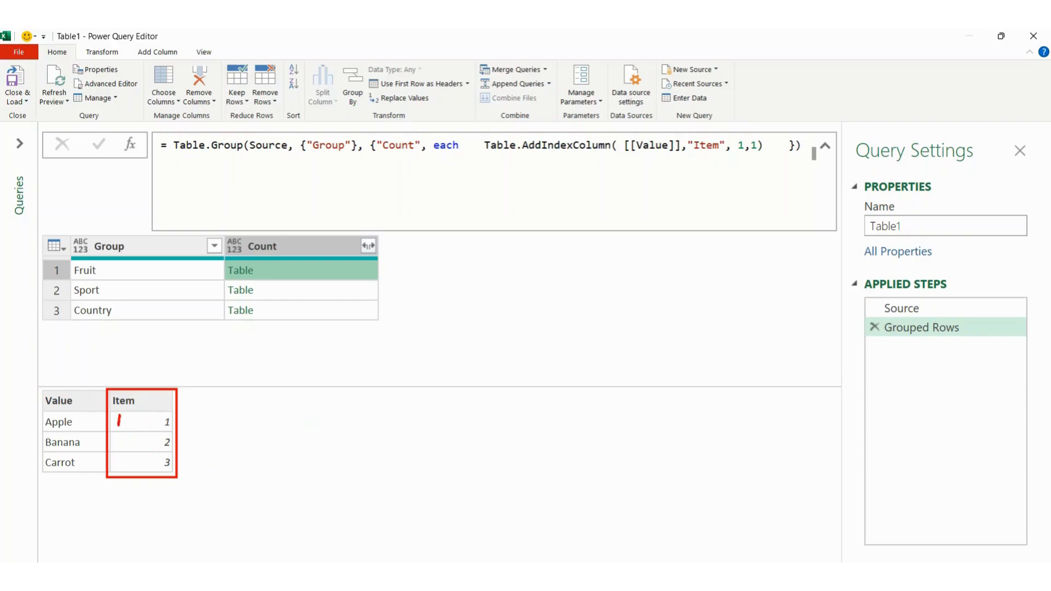
left_click_drag(116, 435, 126, 468)
key("Escape")
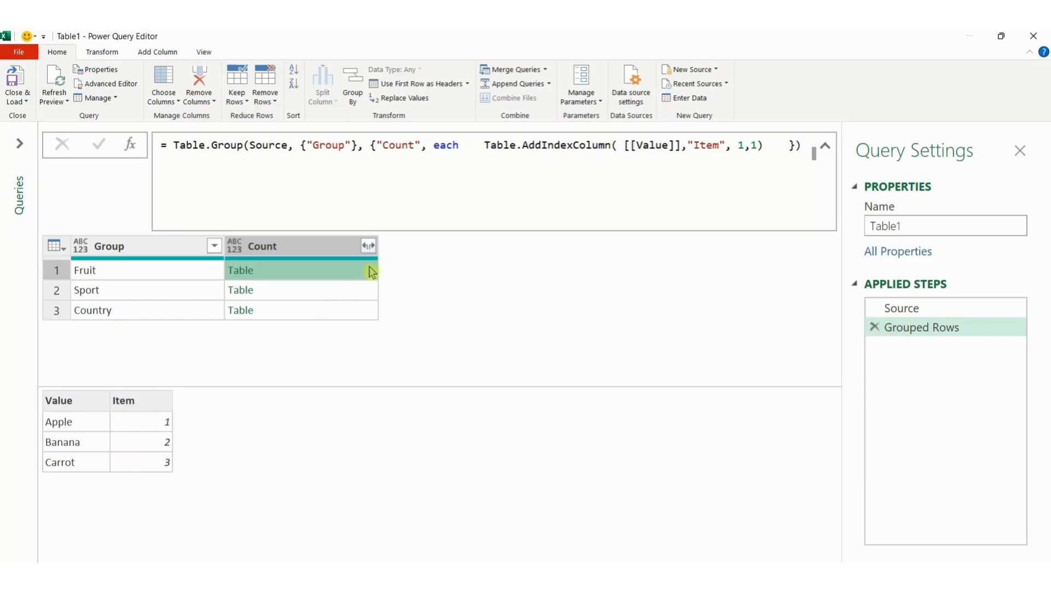
Insert Table.TransformColumns( before Table.AddIndexColumn in the Grouped Rows formula
left_click(466, 144)
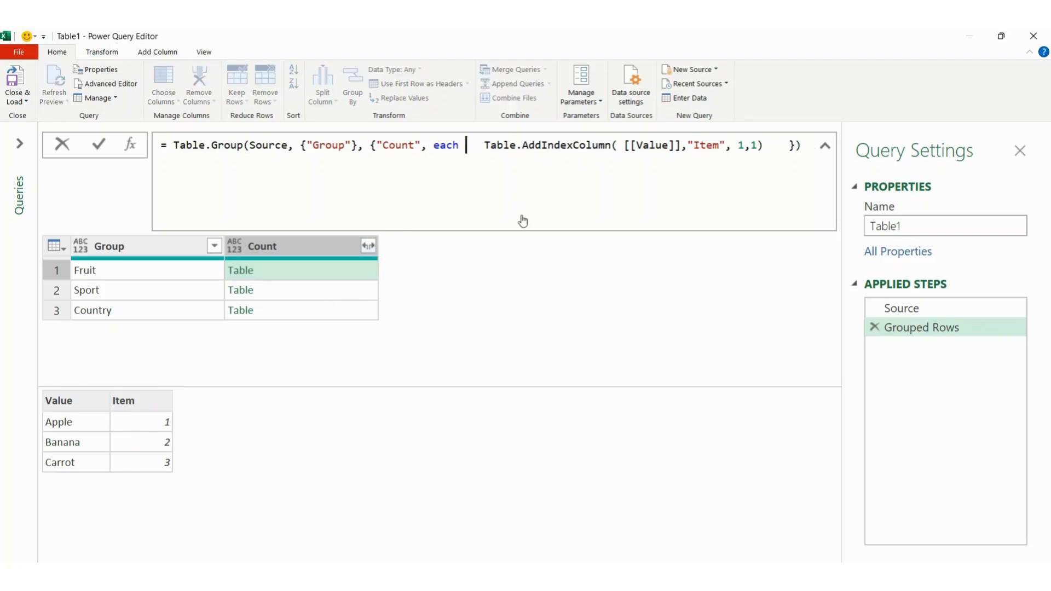
type("Tabl.")
key("BackSpace")
type("e.Tras")
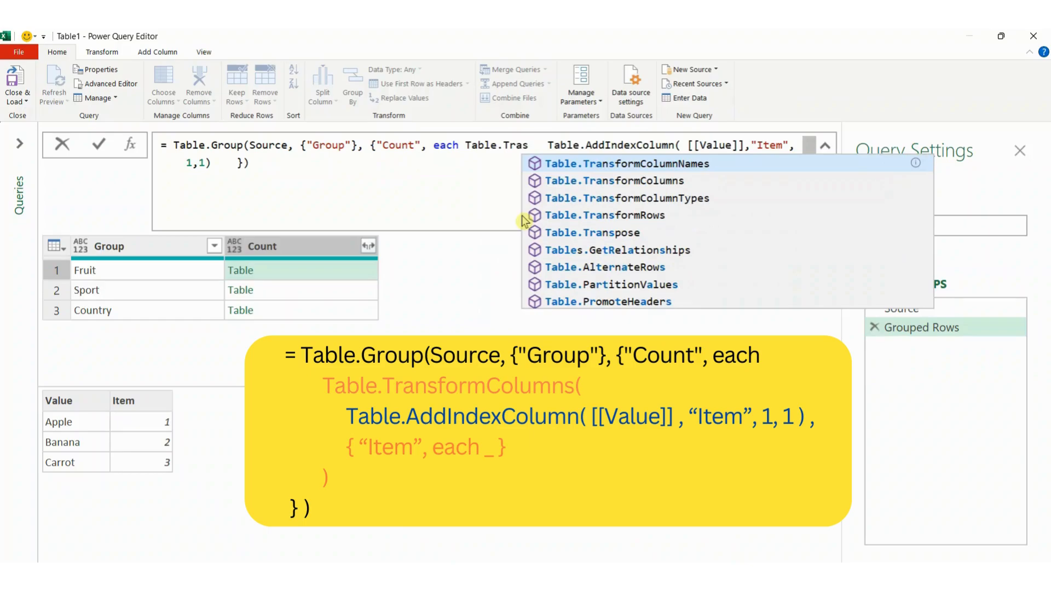
key("Down")
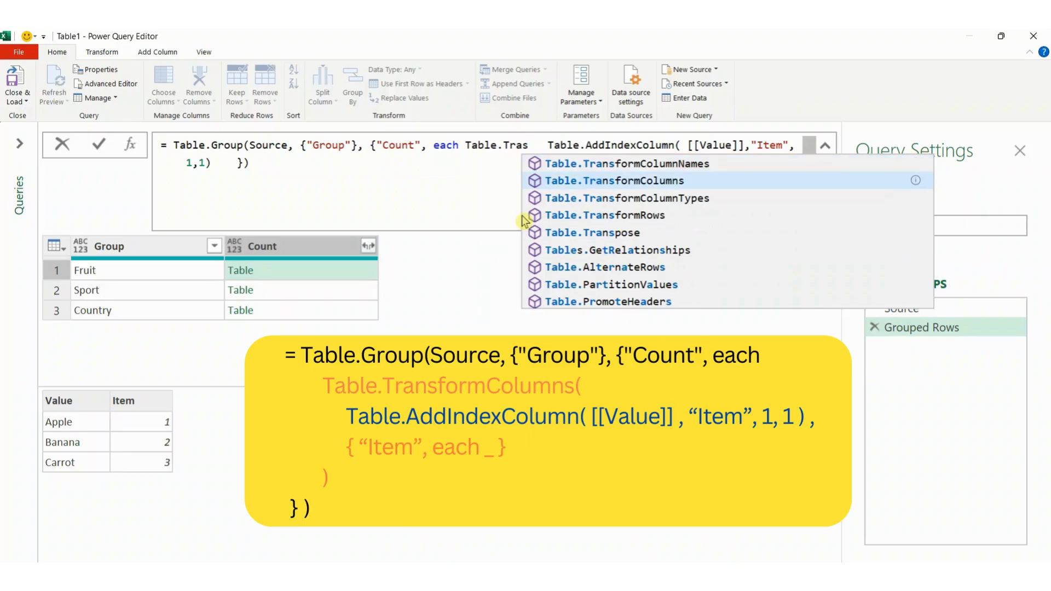
key("Tab")
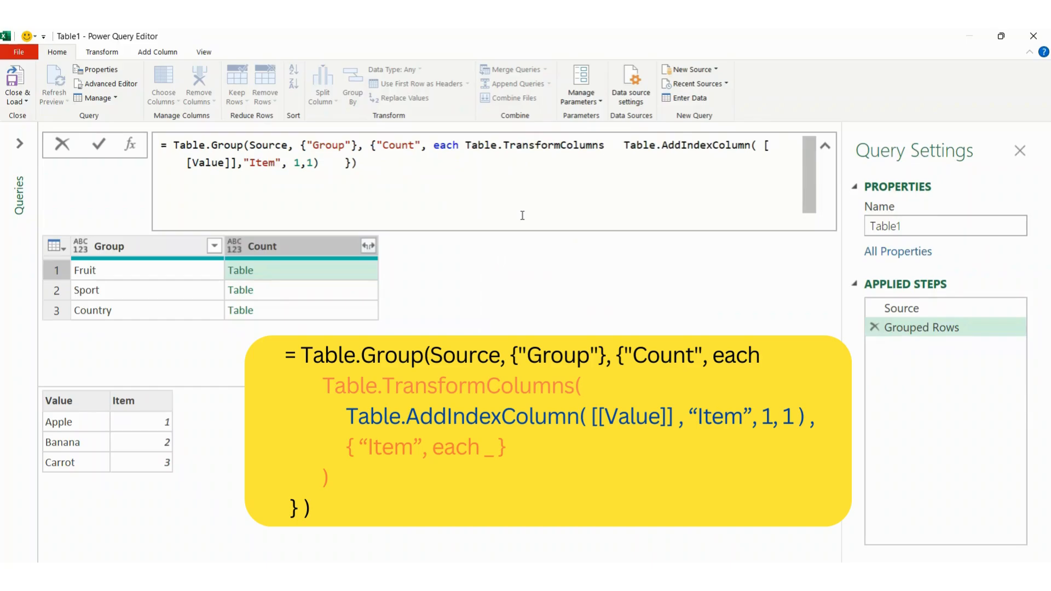
type("(")
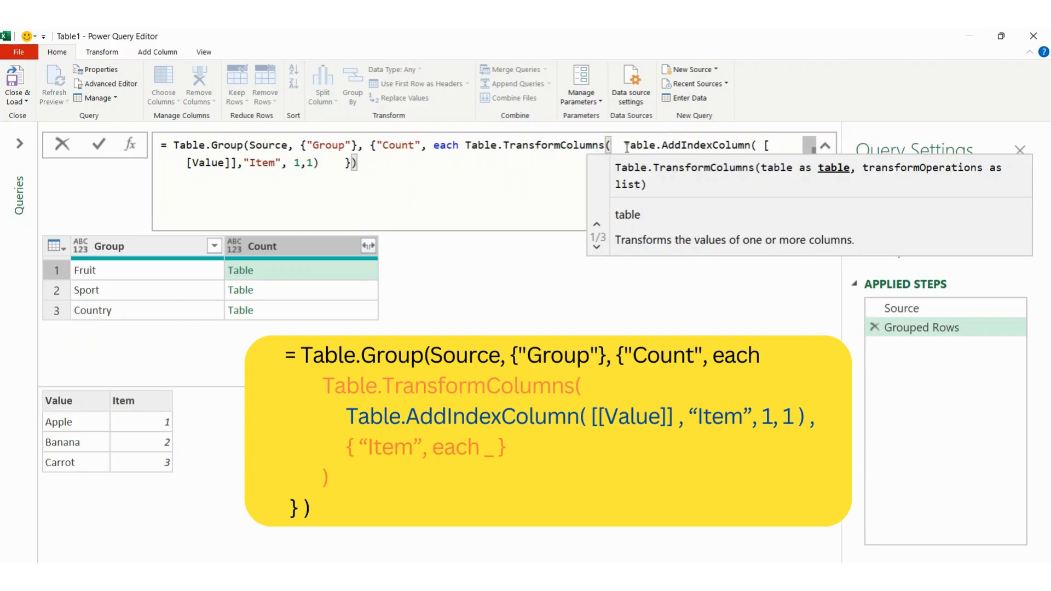
Add { "Item", each _ } as the second Table.TransformColumns argument after the AddIndexColumn call, close the parenthesis, and apply the formula
mouse_move(626, 144)
left_click_drag(626, 143, 359, 162)
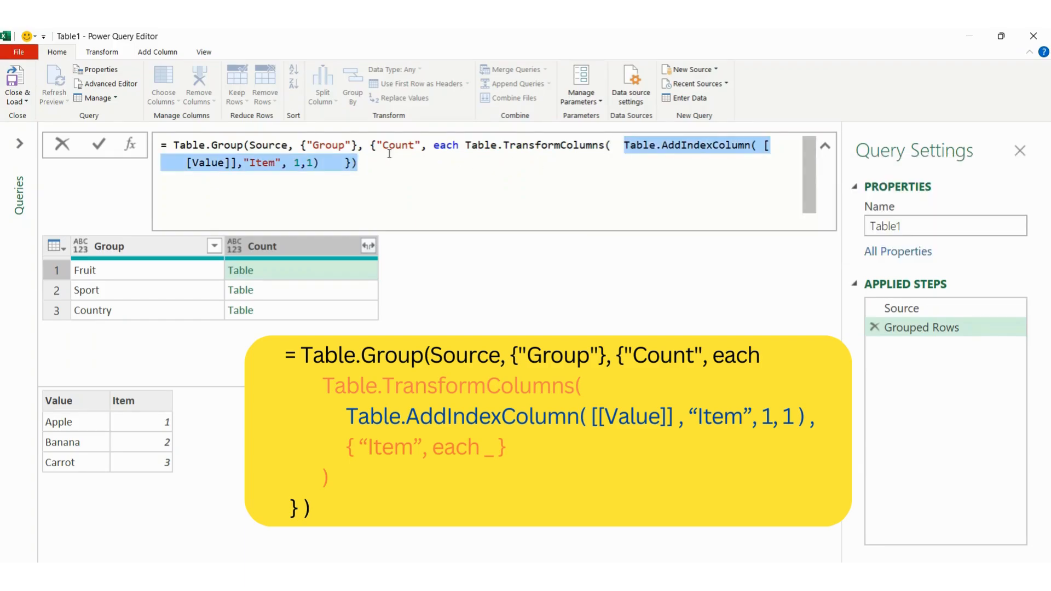
left_click_drag(625, 145, 323, 163)
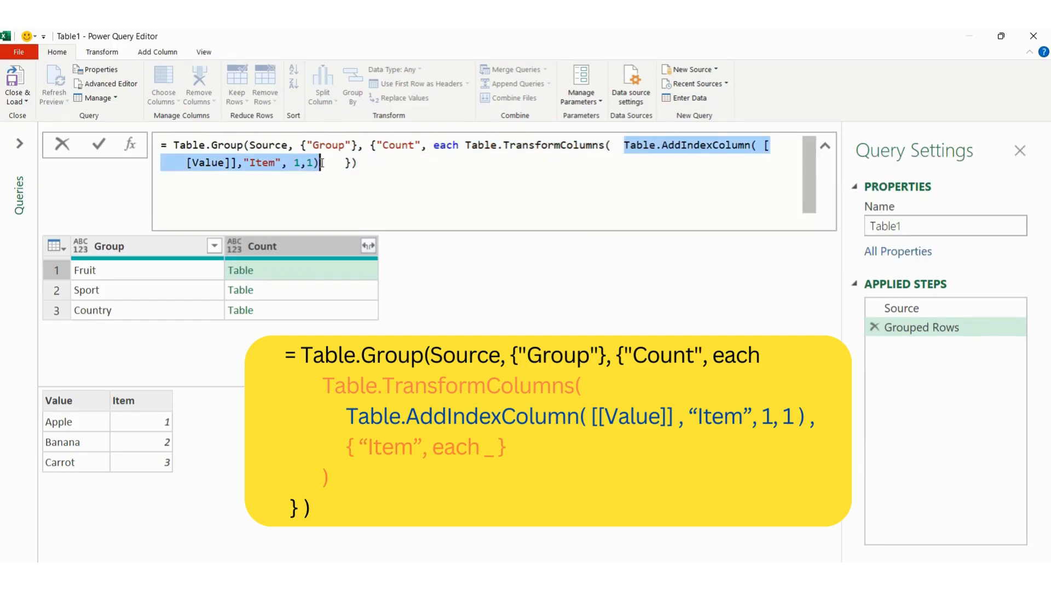
left_click(323, 163)
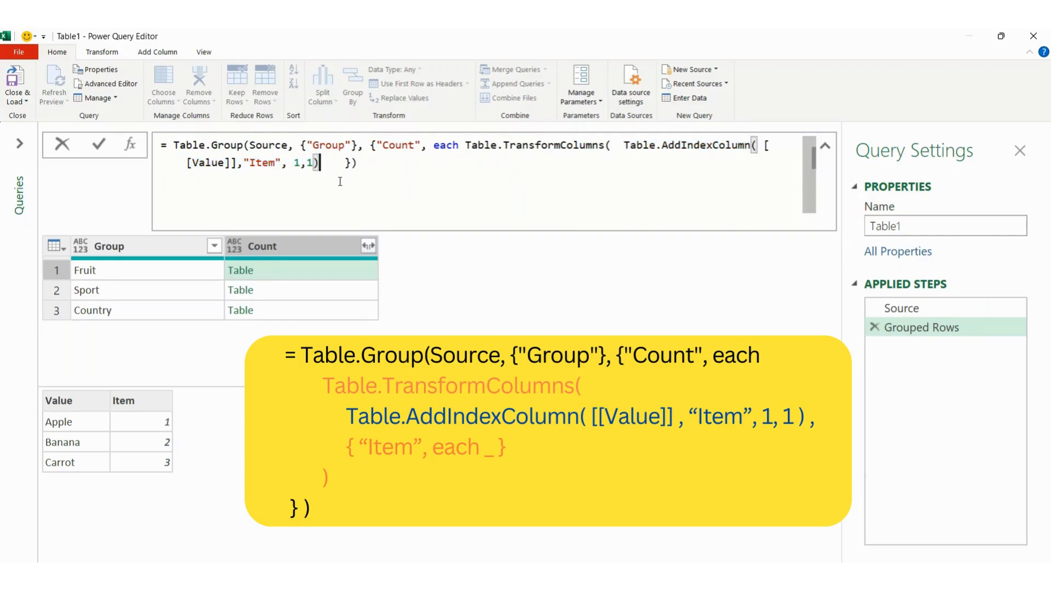
type(",")
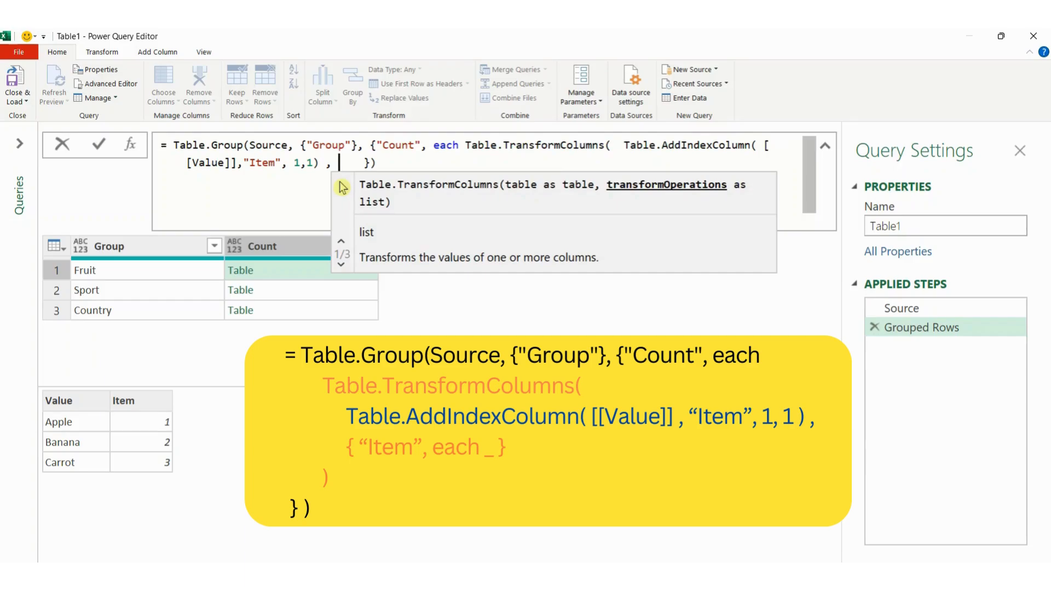
type("{ ")
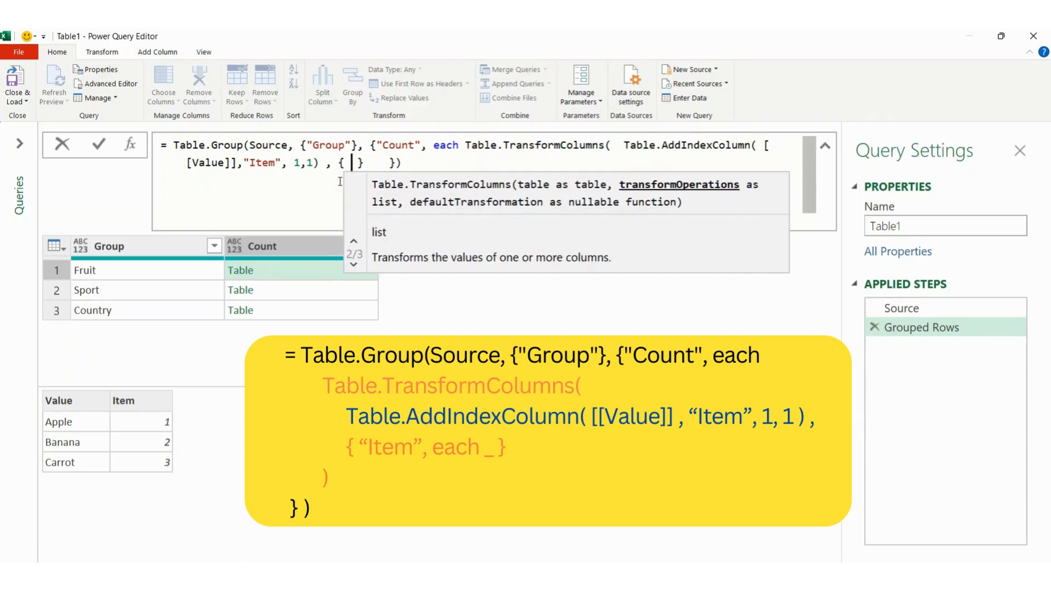
type(" \"")
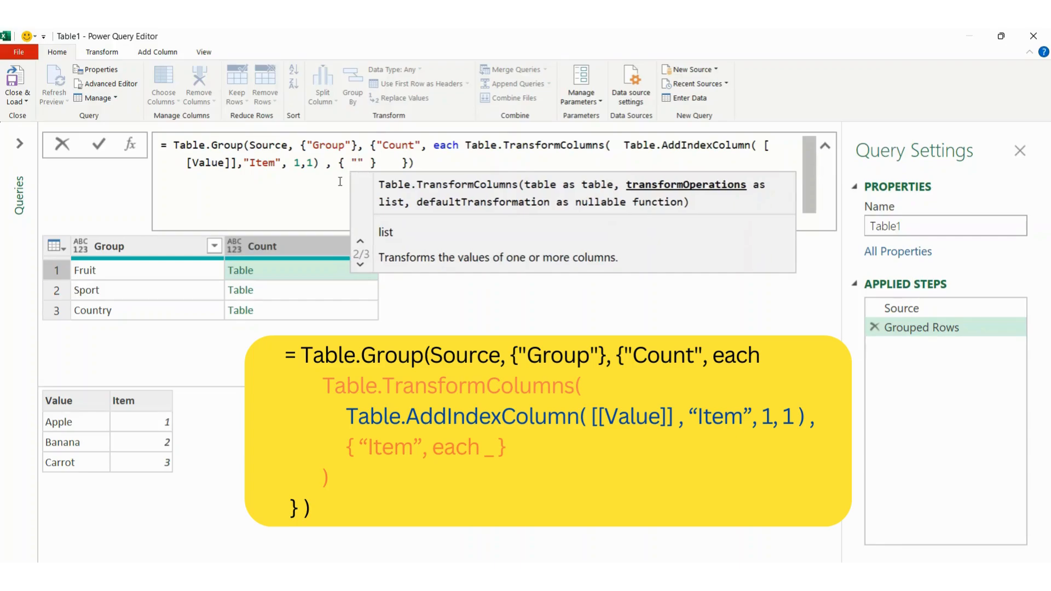
type("Item\"")
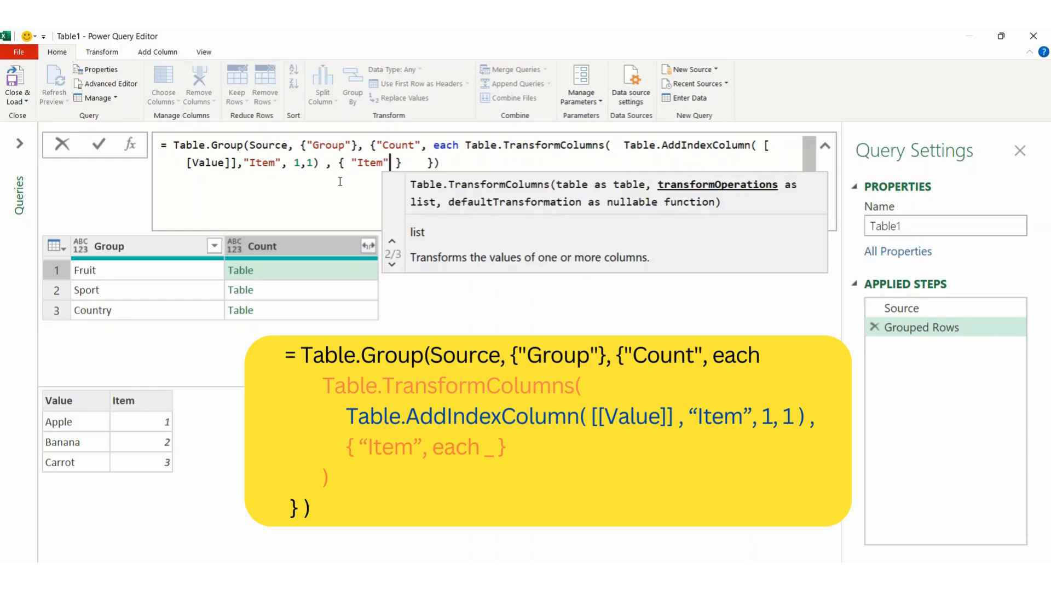
type(", ")
type("eac")
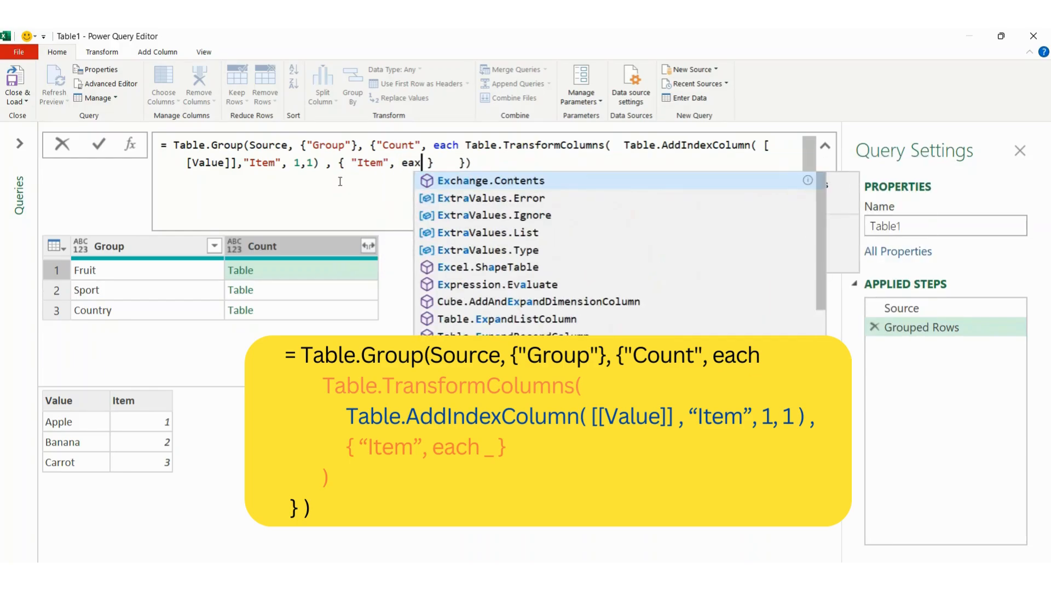
type("h _")
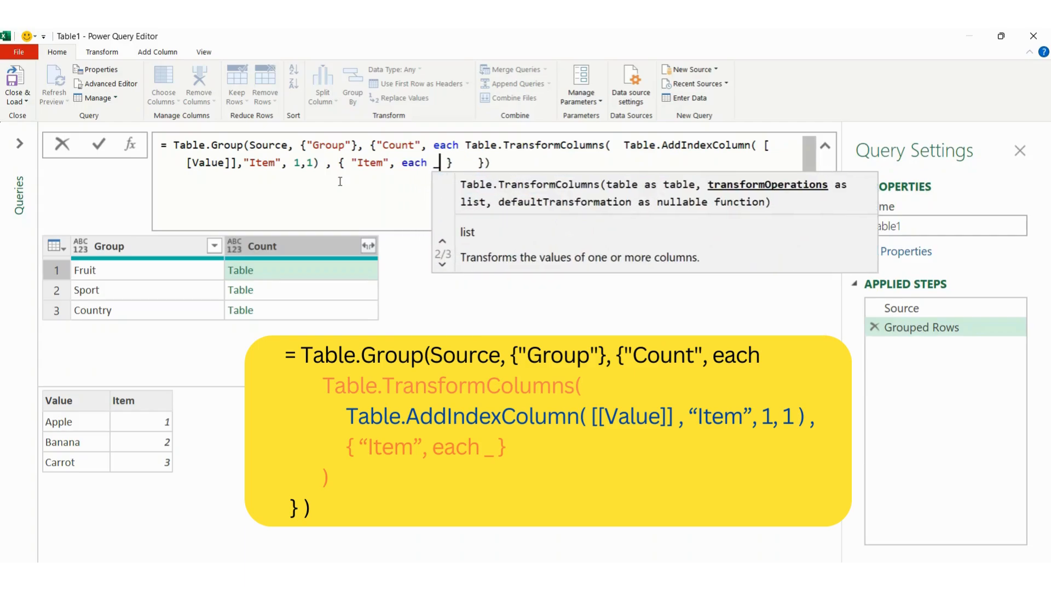
key("Right")
key("Right")
key("Right")
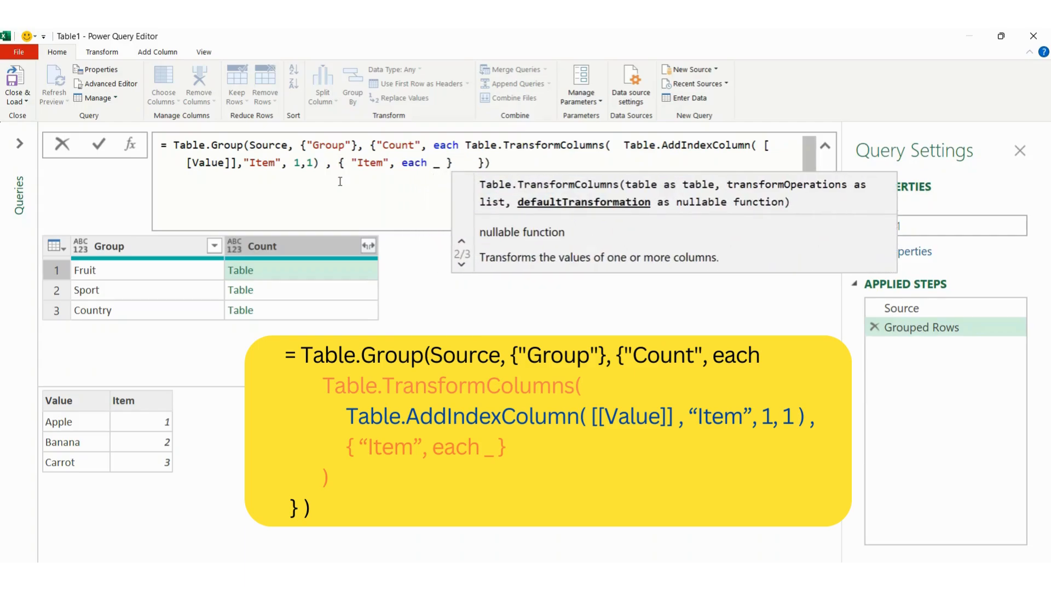
type(")")
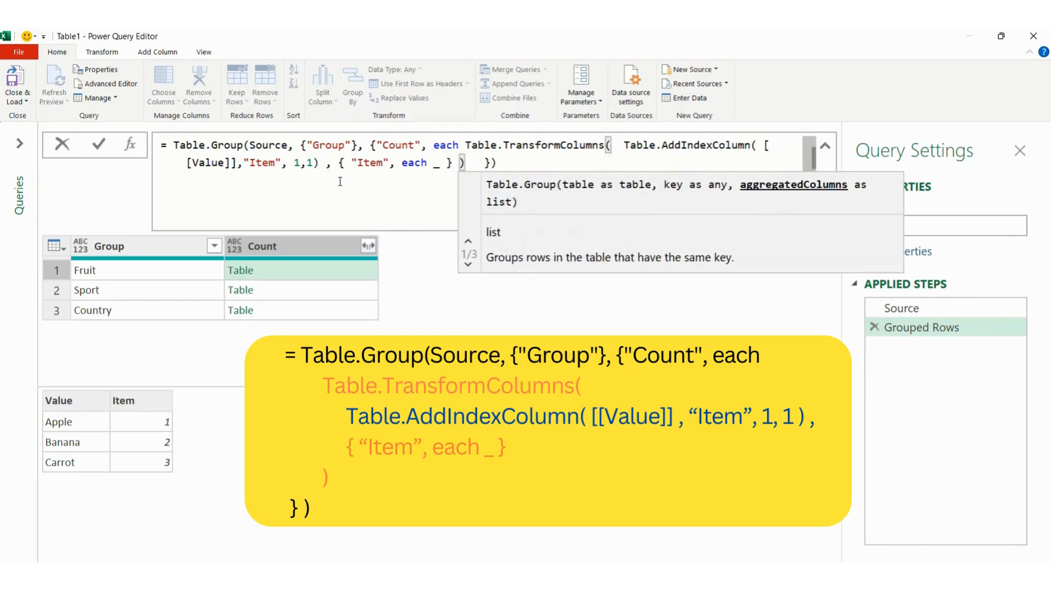
key("Return")
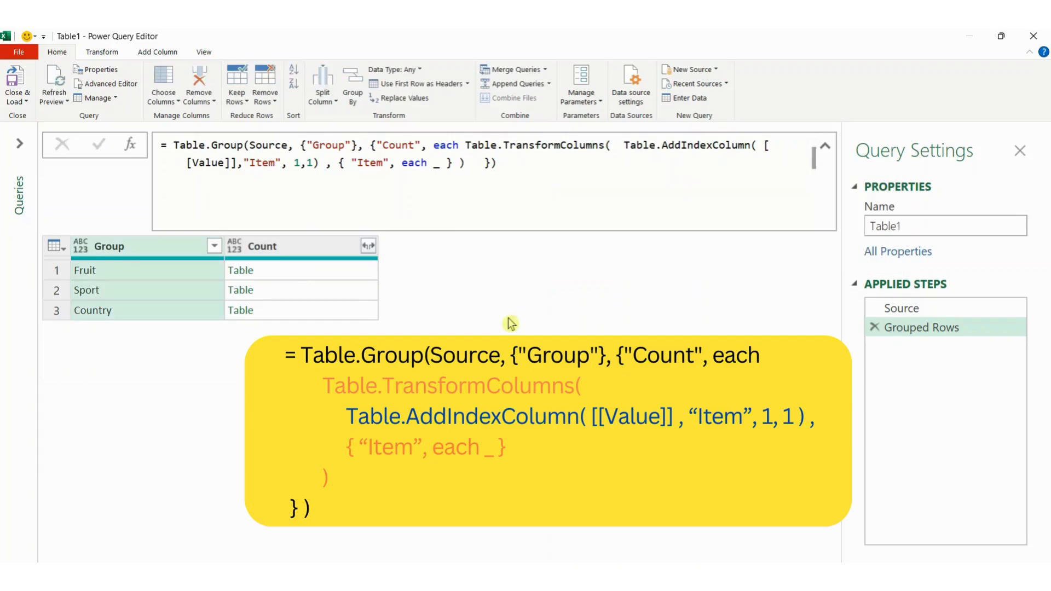
Preview the Fruit group's nested table and examine how its Item values relate to the underscore in the formula
left_click(319, 272)
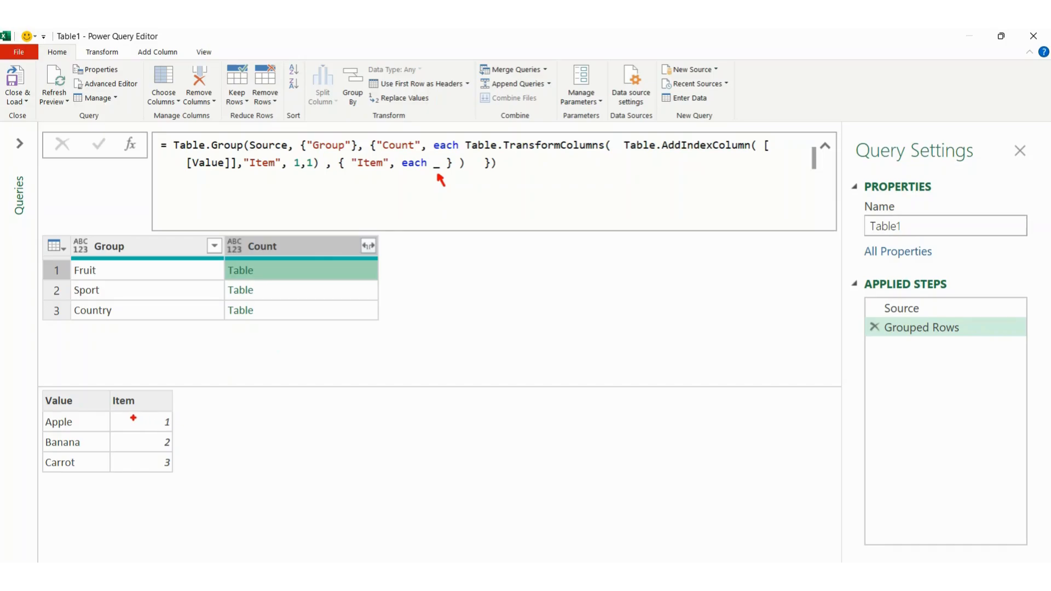
mouse_move(116, 421)
left_mouse_down()
mouse_move(174, 433)
mouse_move(175, 456)
left_mouse_up()
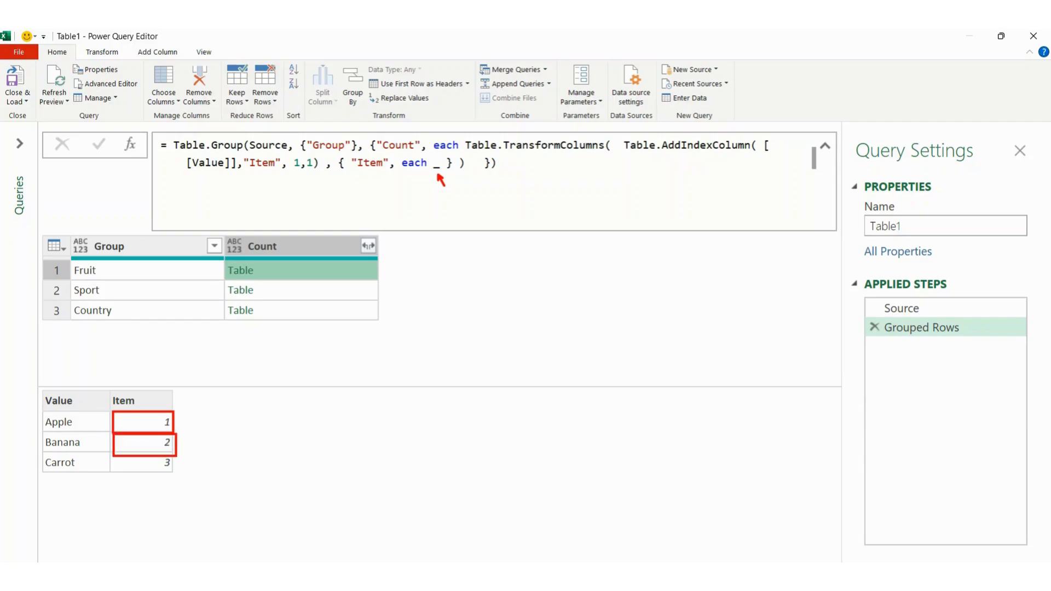
key("Escape")
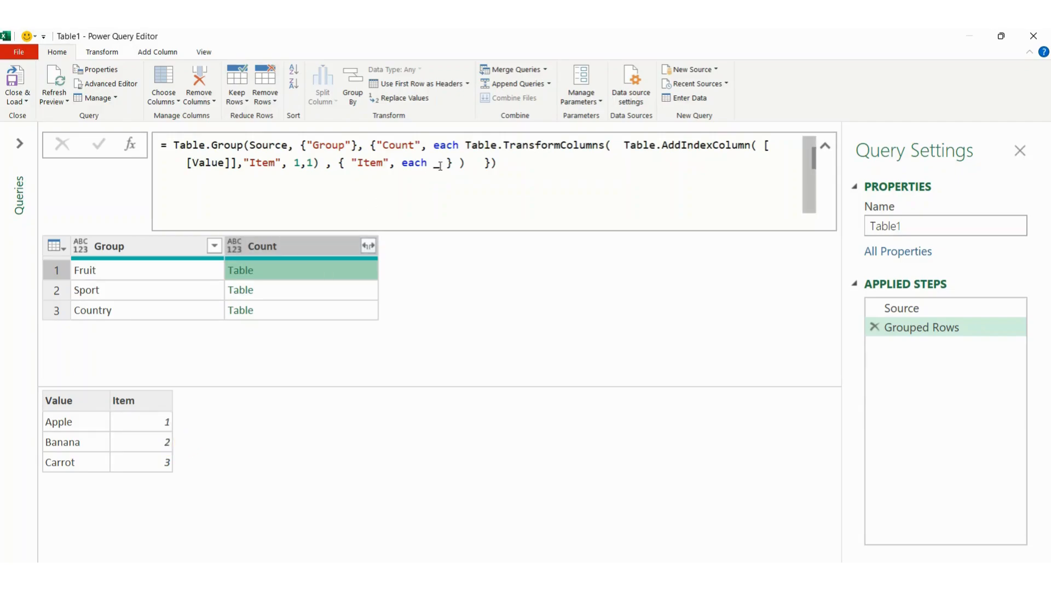
left_click(433, 165)
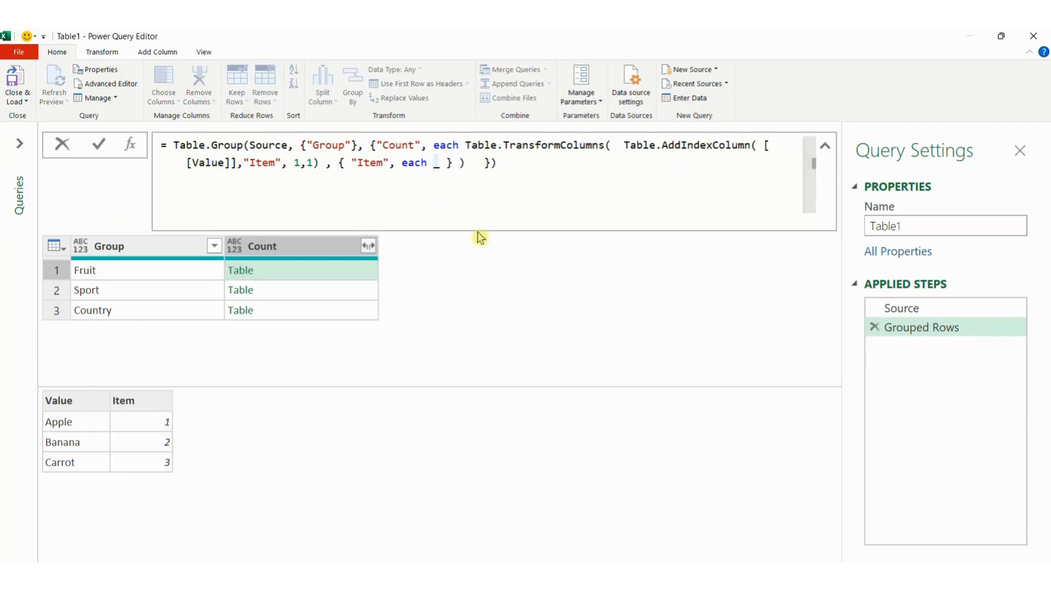
key("ctrl+2")
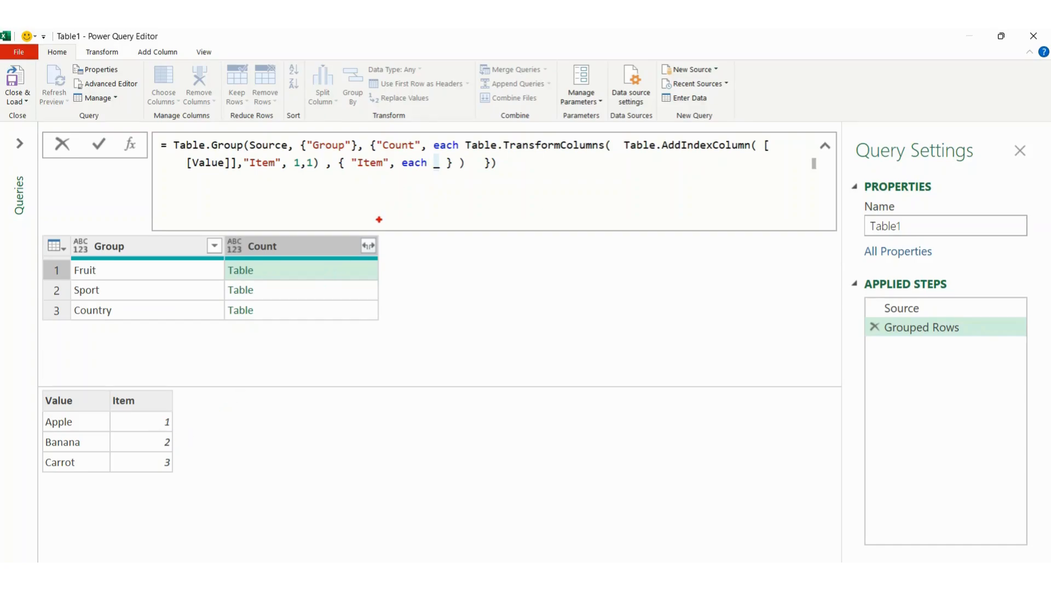
key("Escape")
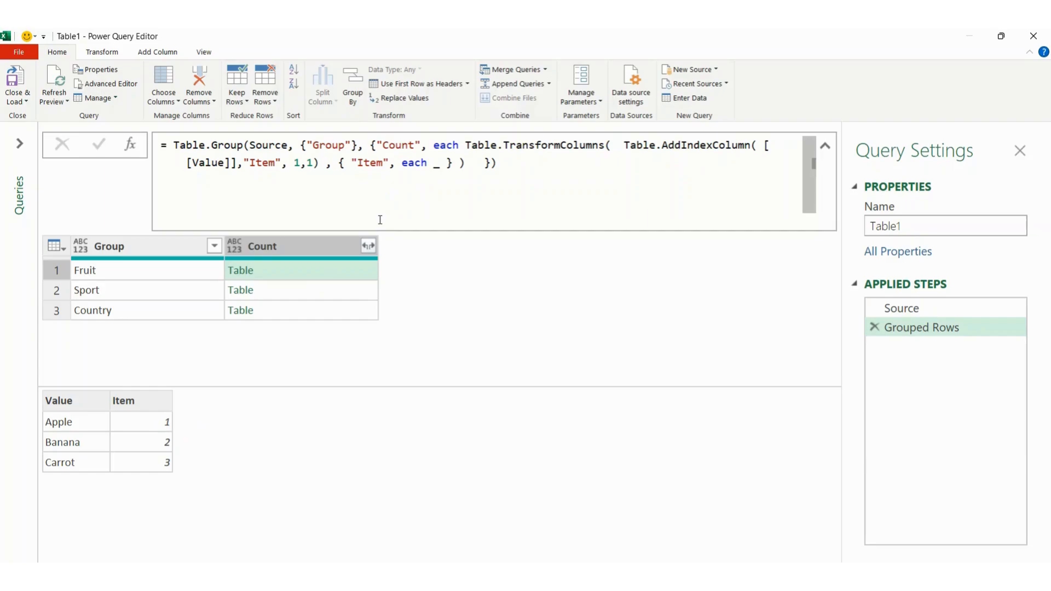
key("ctrl+2")
left_click_drag(144, 403, 157, 372)
key("Escape")
Wrap the underscore as Text.From(_) in the Item transformation, apply the formula, and preview the Fruit group's nested table
left_click(436, 162)
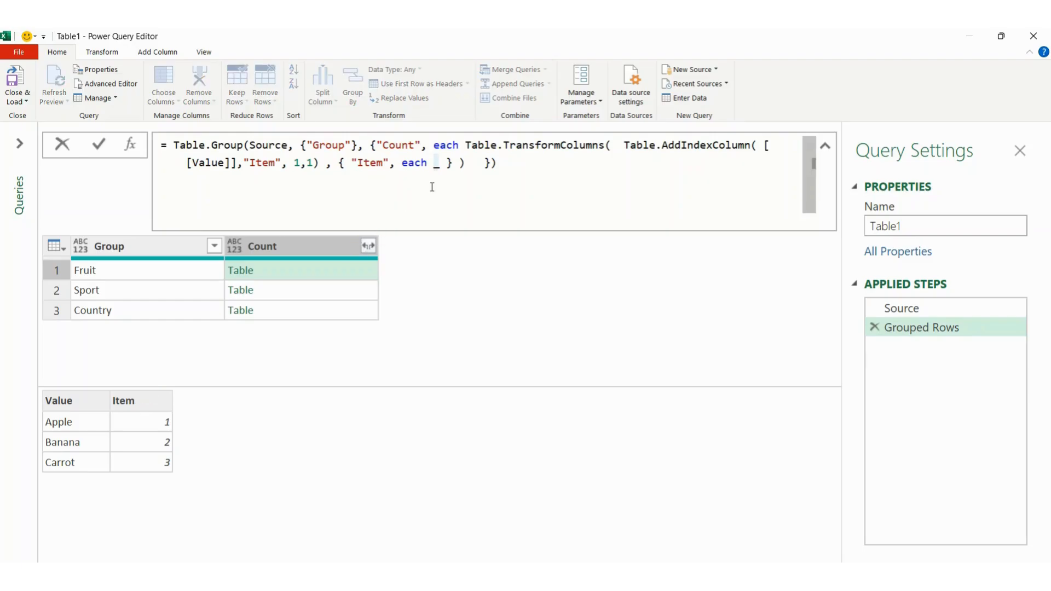
type("Text.")
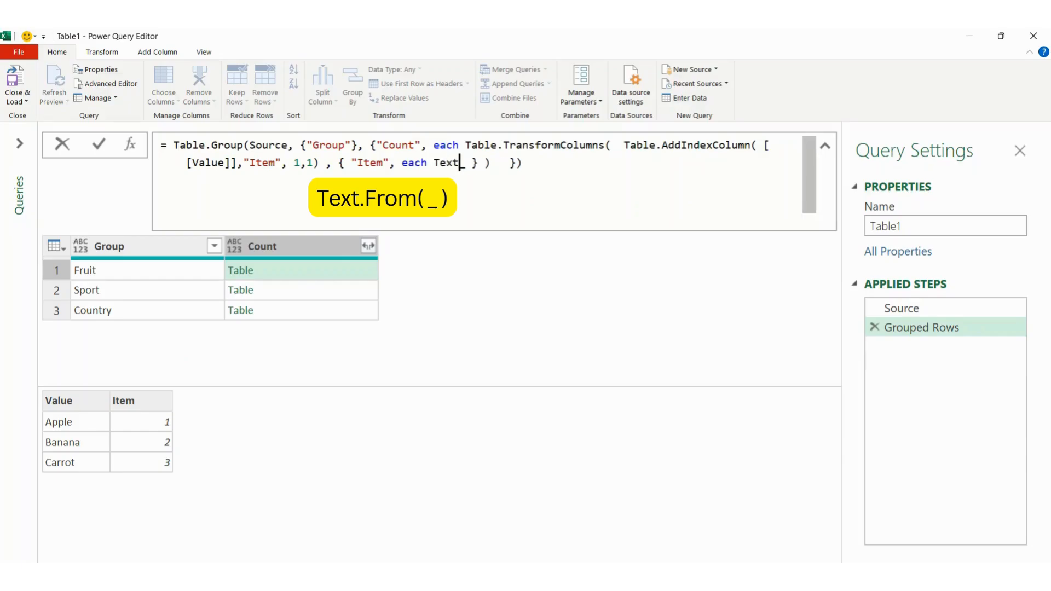
type("Fr")
key("Tab")
type("(_")
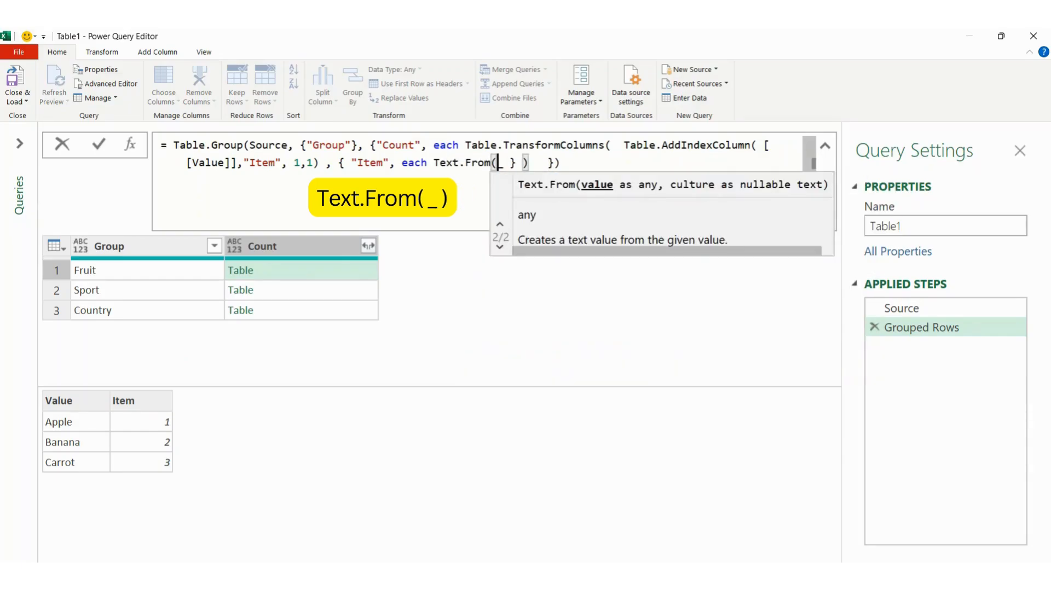
type(")")
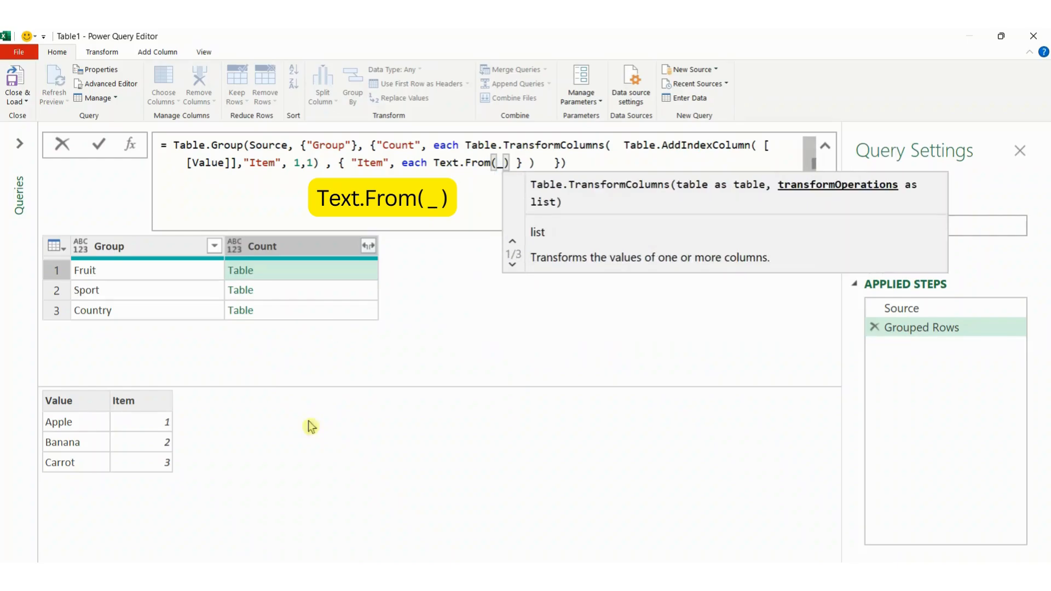
key("Return")
left_click(310, 274)
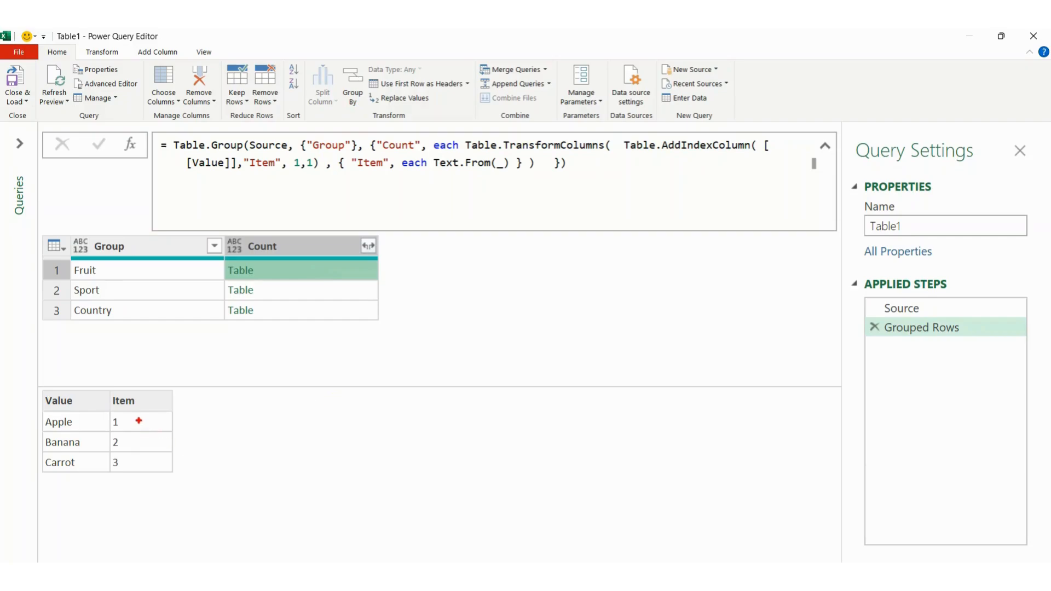
left_click_drag(139, 421, 162, 409)
key("Escape")
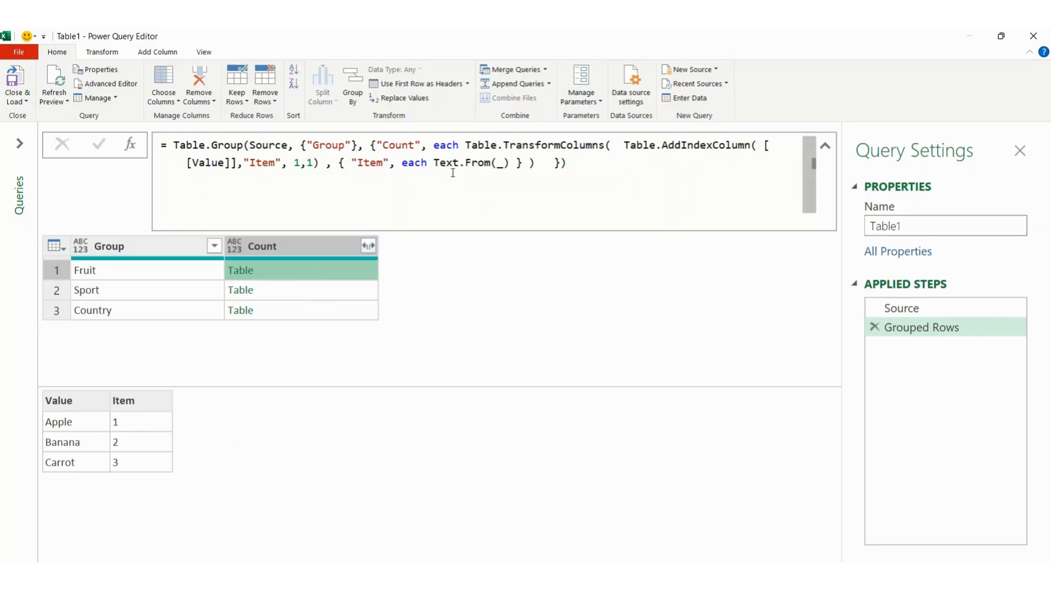
Insert "Item" & before Text.From(_) in the Grouped Rows formula, apply it, and preview the Fruit group's nested table
left_click(435, 162)
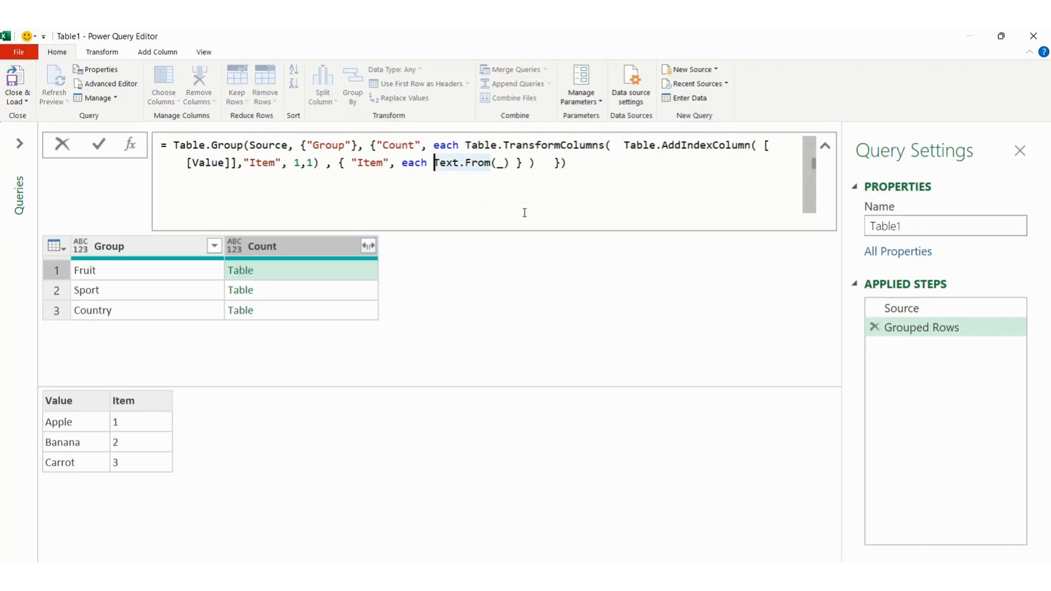
type("\"I")
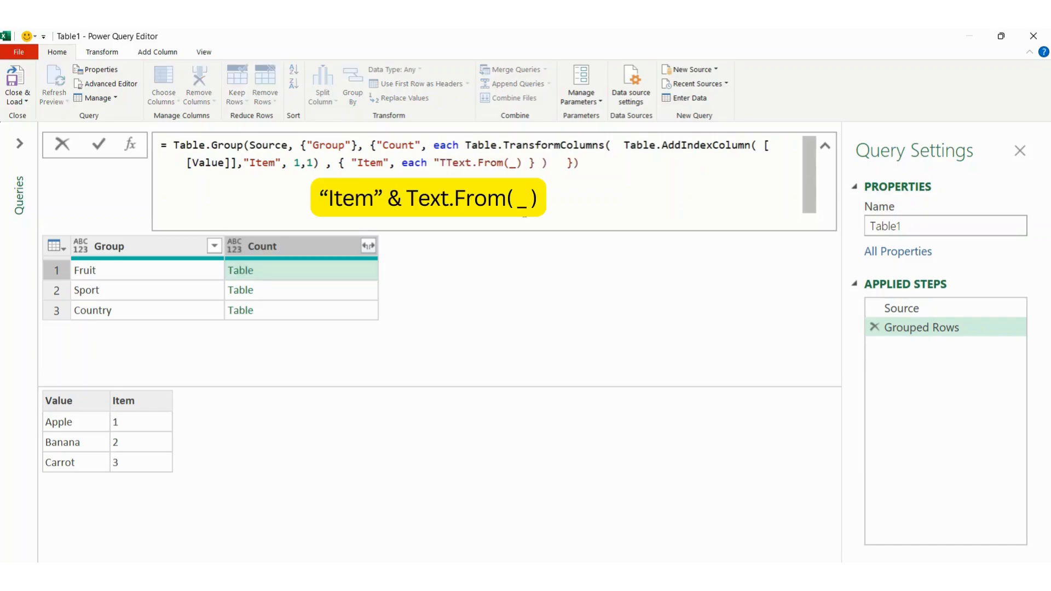
type("tem\" &")
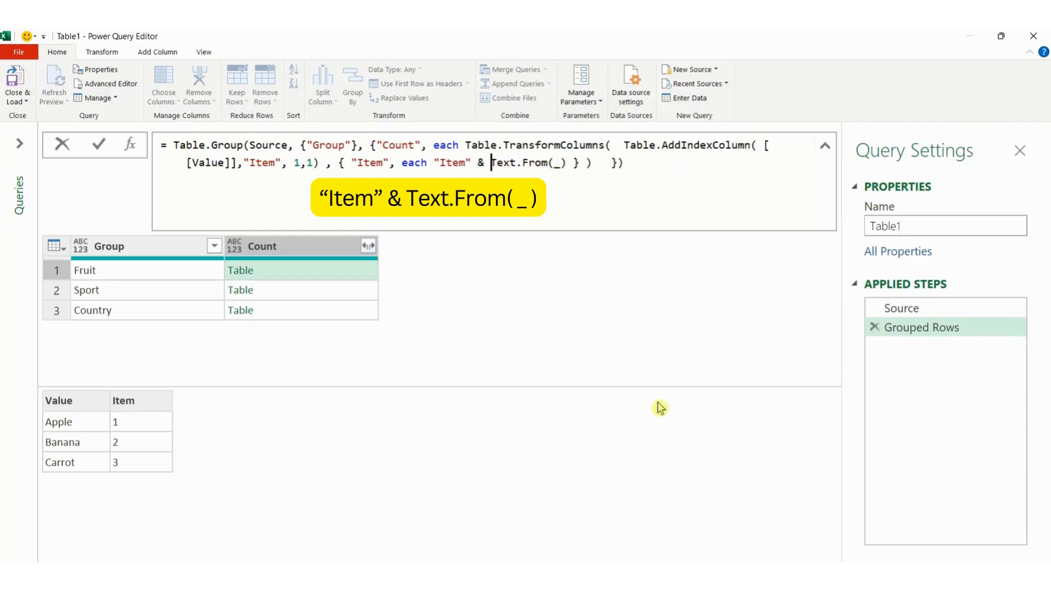
mouse_move(430, 154)
left_mouse_down()
mouse_move(461, 176)
mouse_move(572, 176)
left_mouse_up()
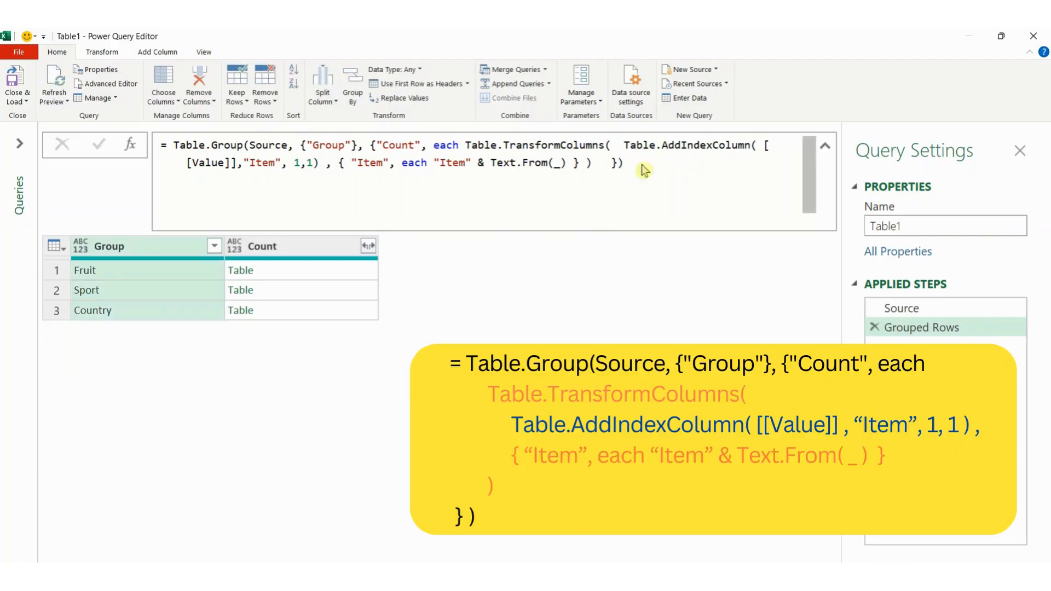
left_click(643, 170)
left_click(277, 272)
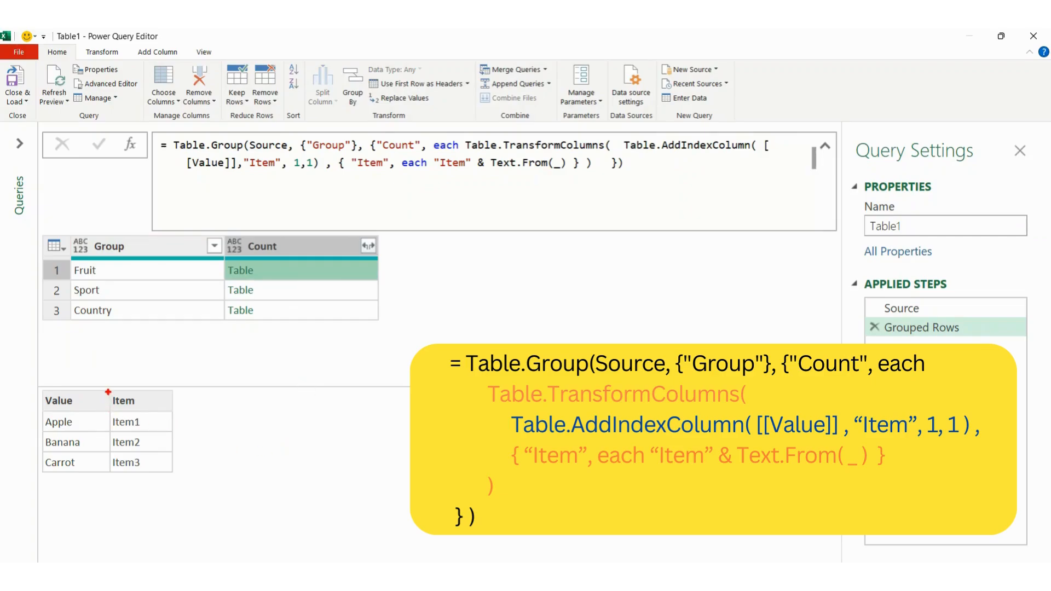
mouse_move(108, 392)
left_mouse_down()
mouse_move(133, 469)
mouse_move(170, 475)
left_mouse_up()
key("Escape")
Expand the Count column into Value and Item without using the original column name as prefix
left_click(369, 247)
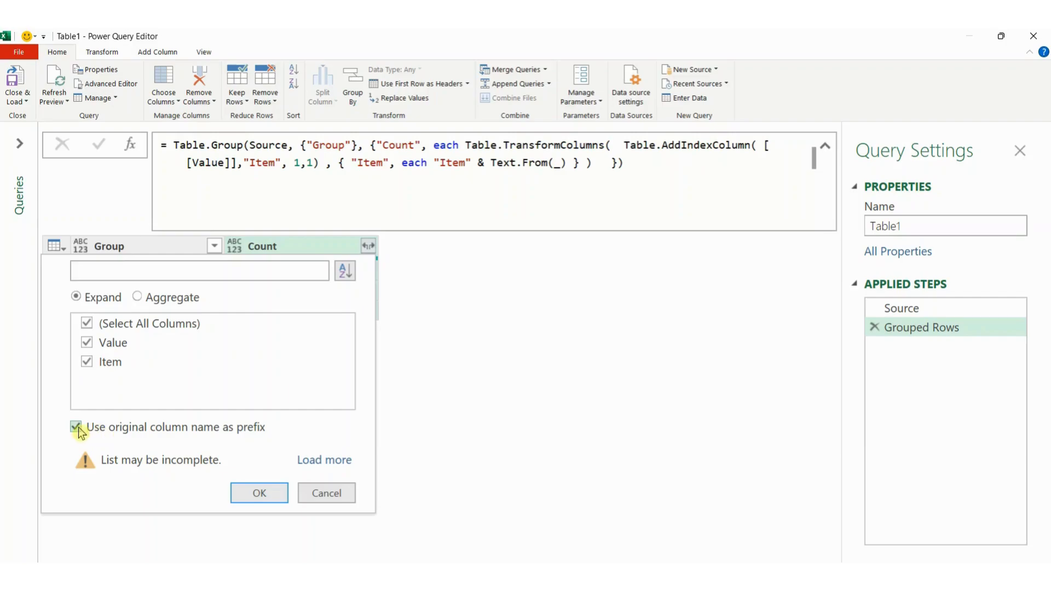
left_click(78, 427)
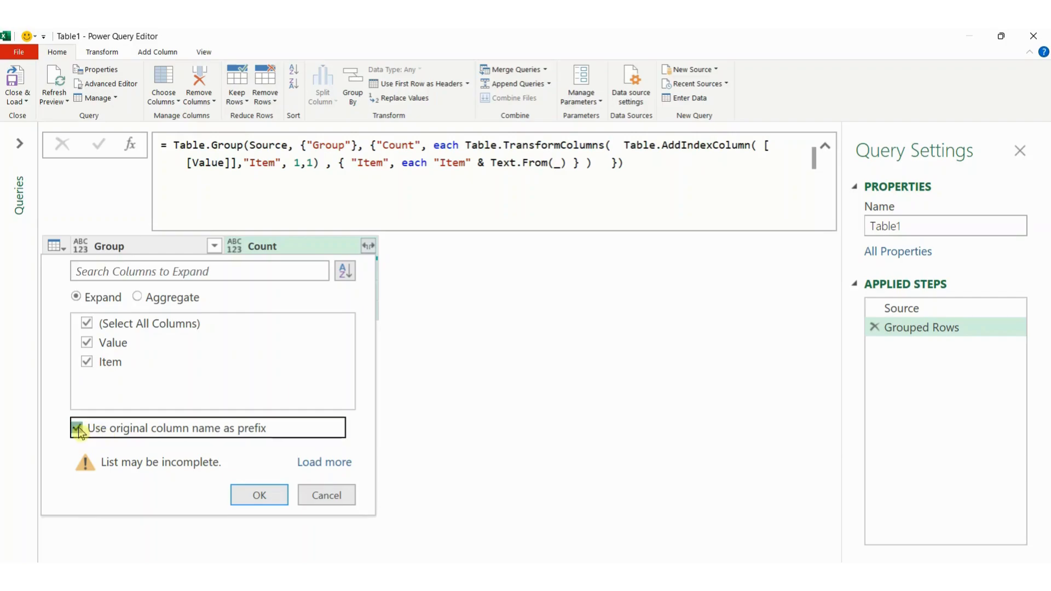
left_click(257, 494)
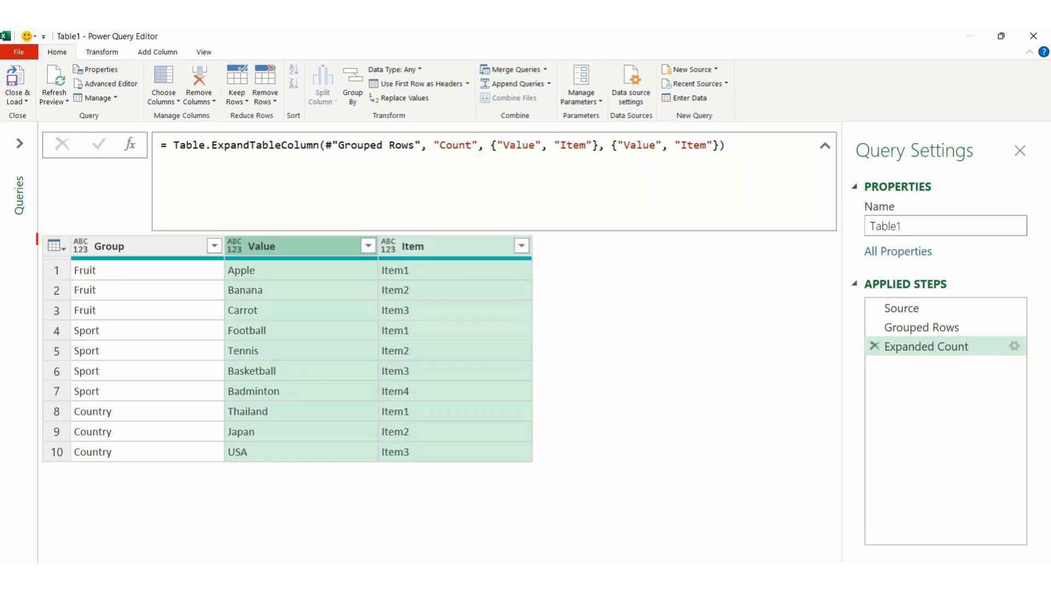
mouse_move(37, 233)
left_mouse_down()
mouse_move(440, 449)
mouse_move(537, 472)
left_mouse_up()
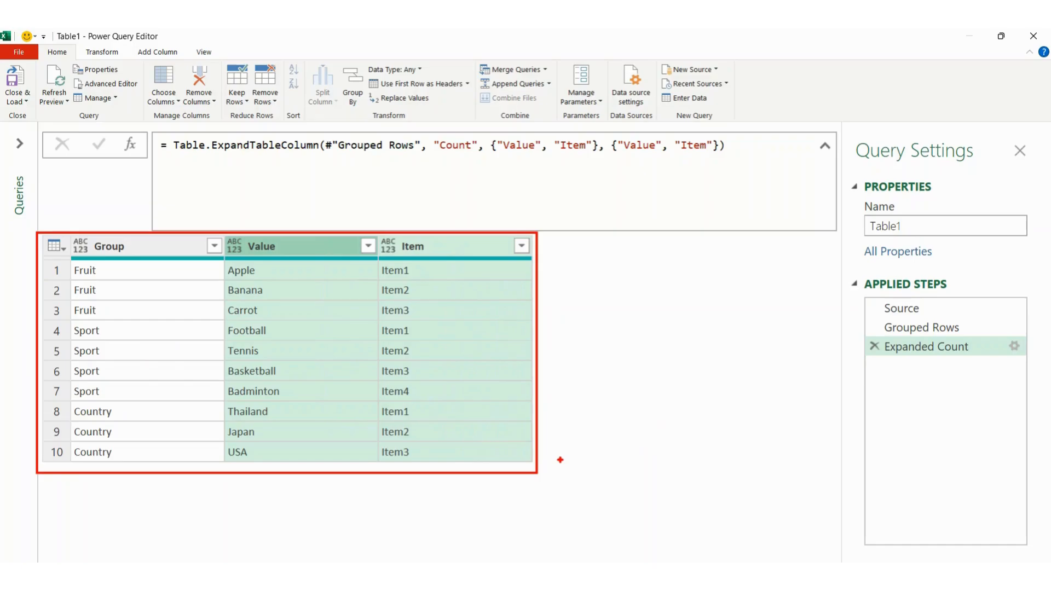
key("Escape")
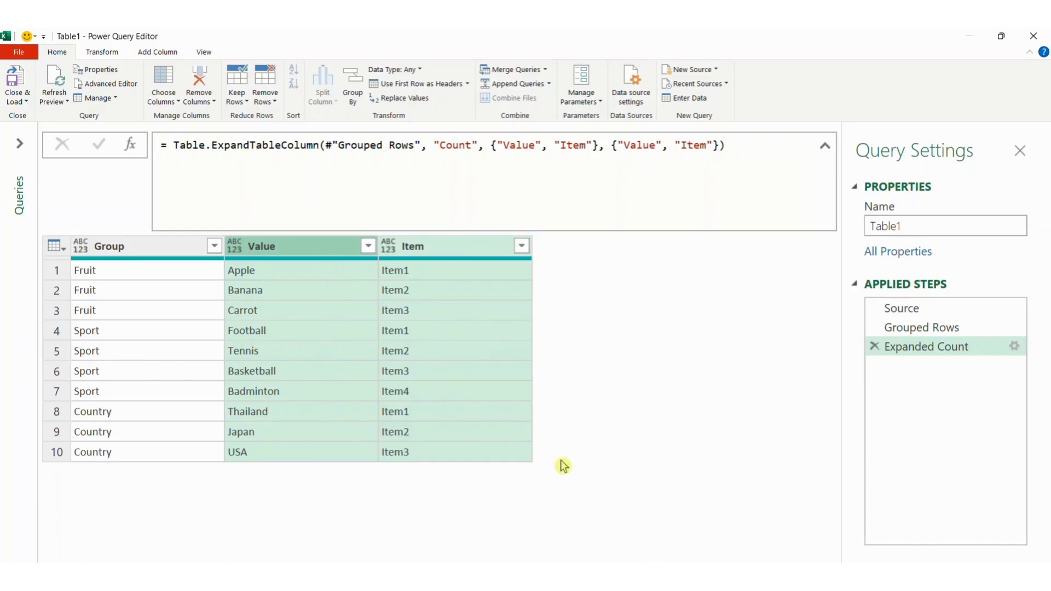
Close and load the query to Excel, then add Table1 to the Data Model as a connection only
left_click(15, 81)
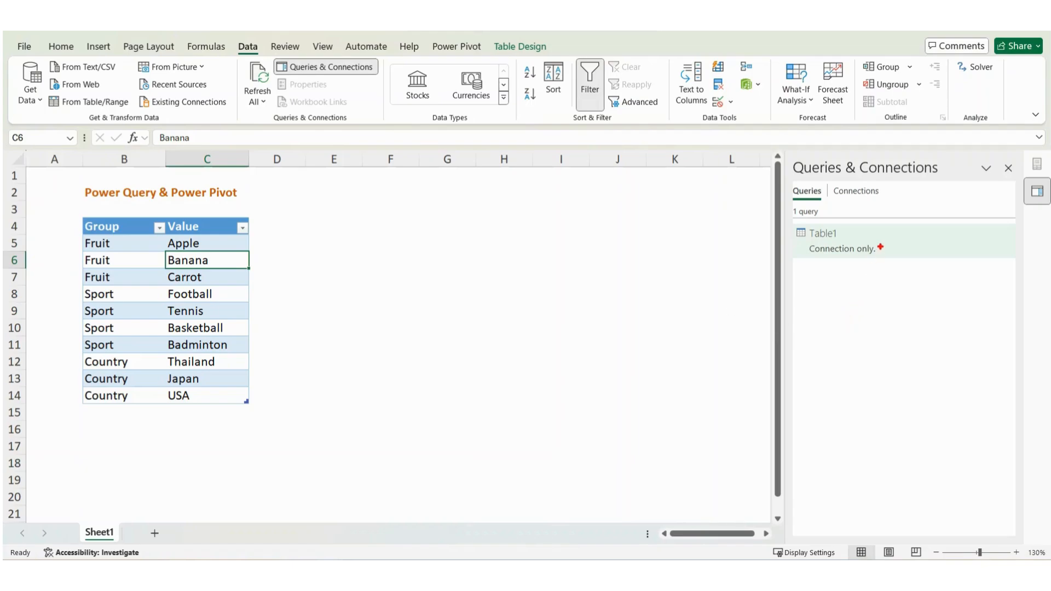
left_click_drag(881, 244, 910, 239)
right_click(894, 244)
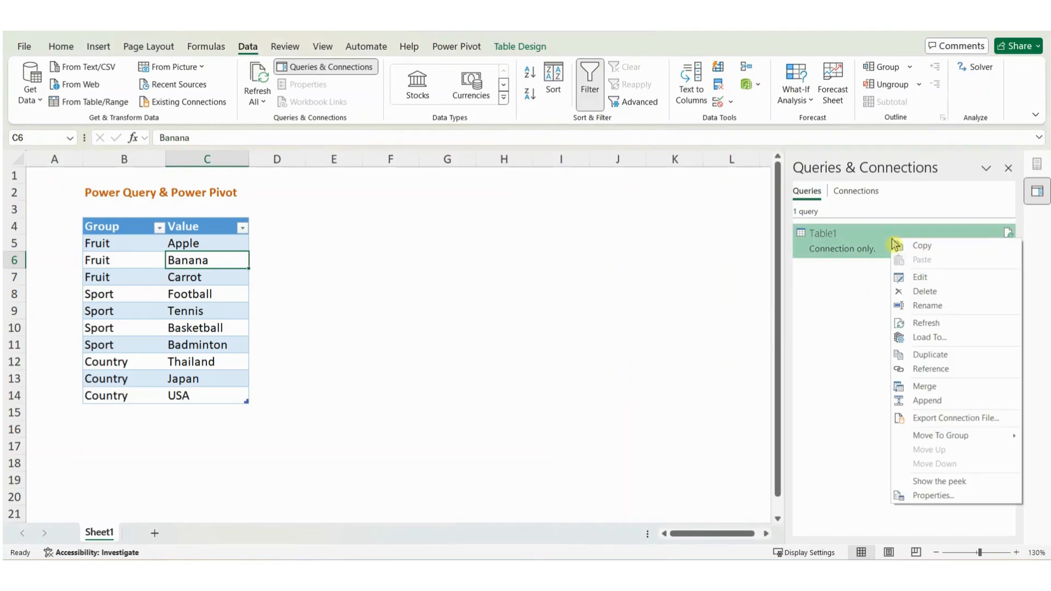
left_click(932, 337)
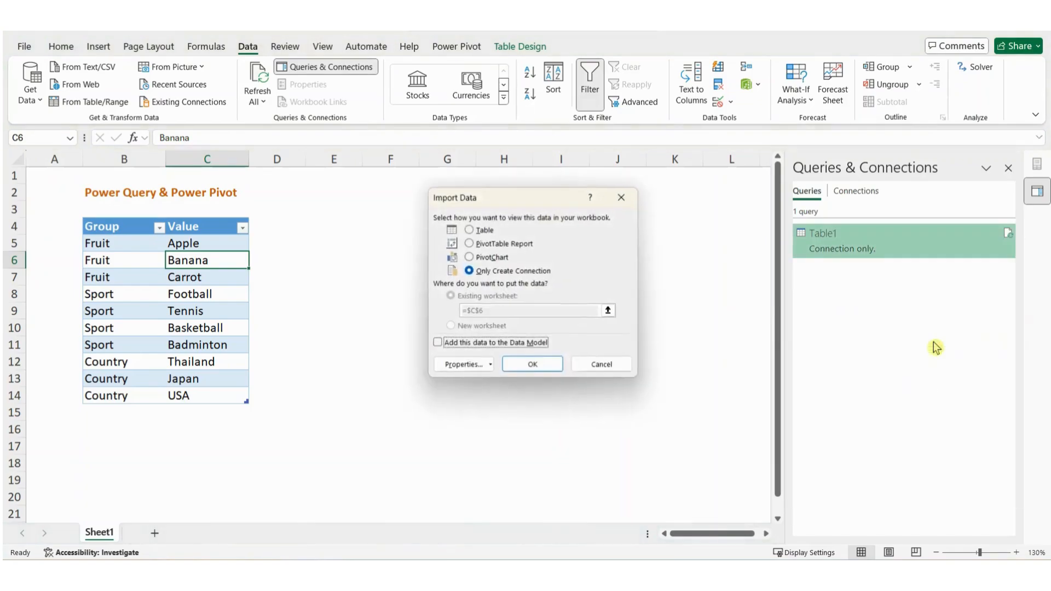
left_click(437, 343)
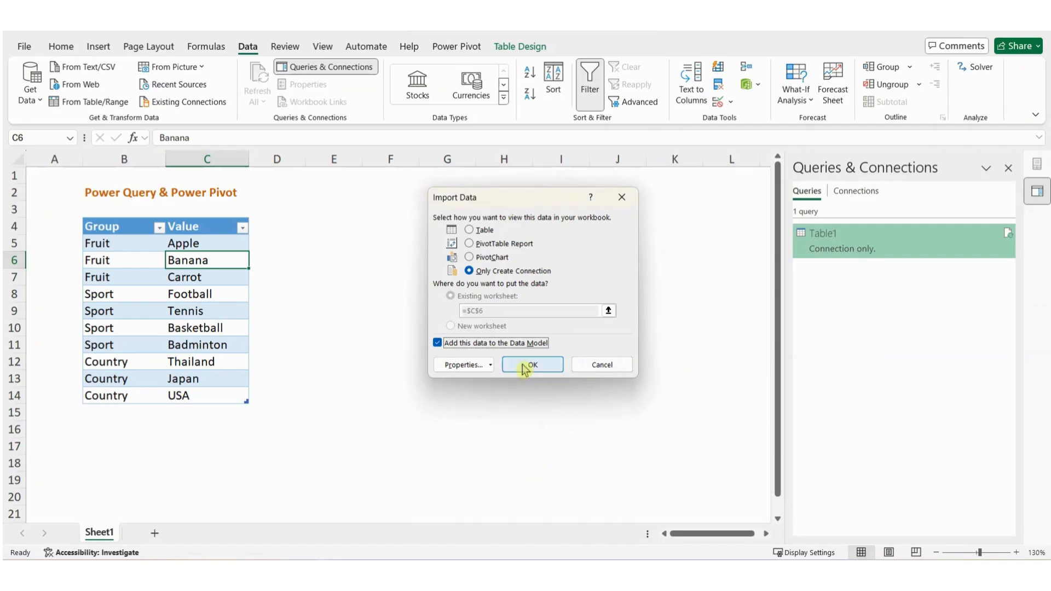
left_click(532, 365)
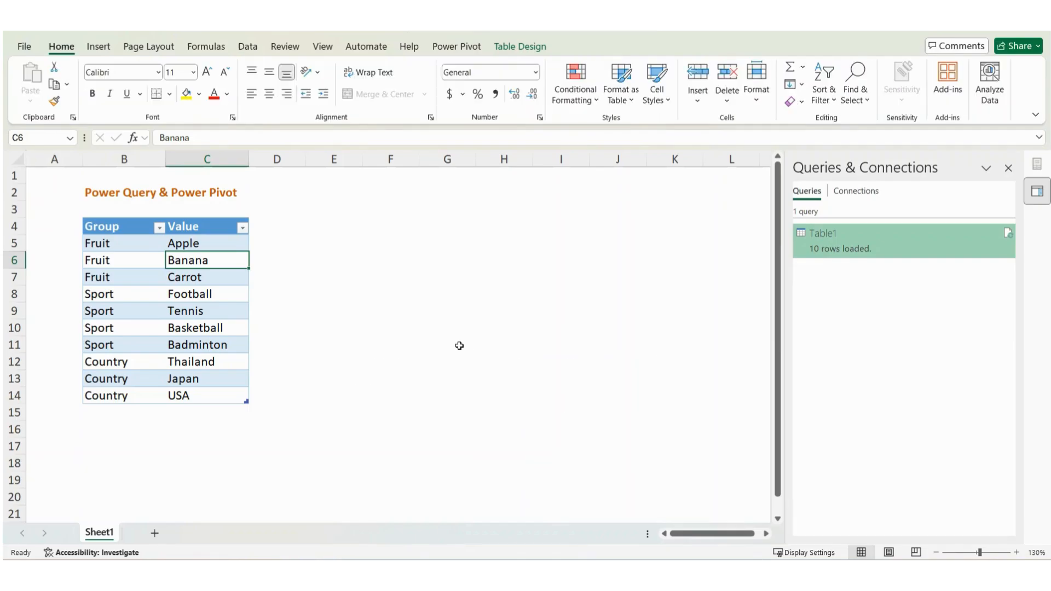
Insert a PivotTable from the Data Model on the existing worksheet at Sheet1!$E$4
left_click(99, 48)
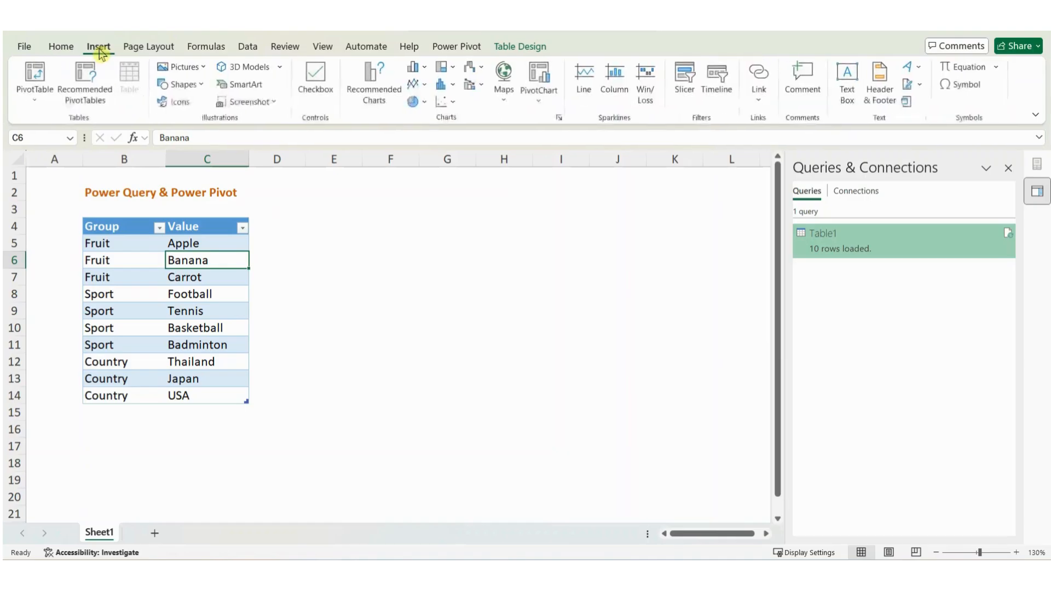
left_click(39, 103)
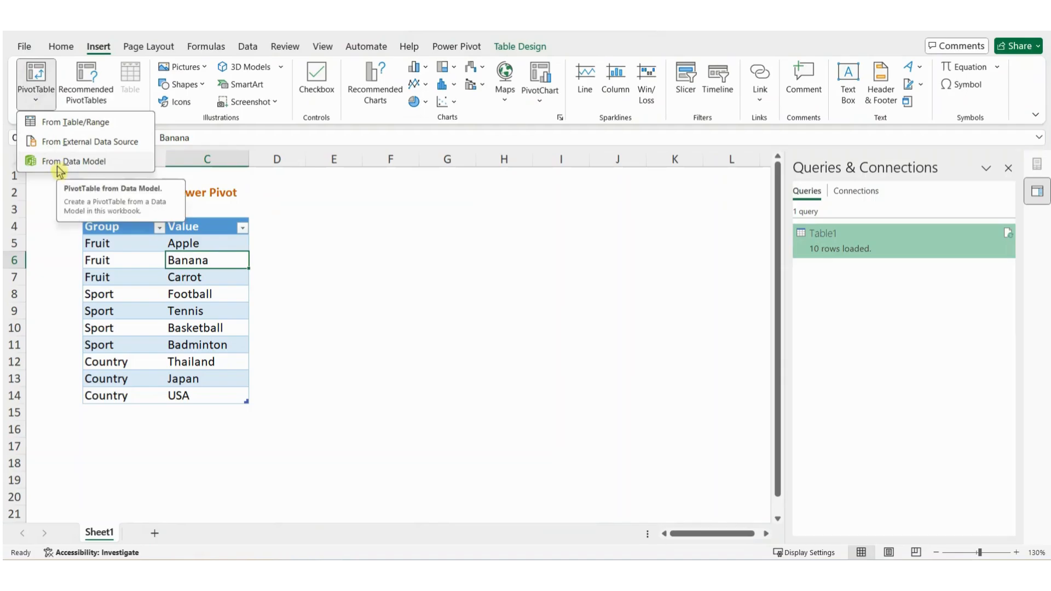
left_click(73, 163)
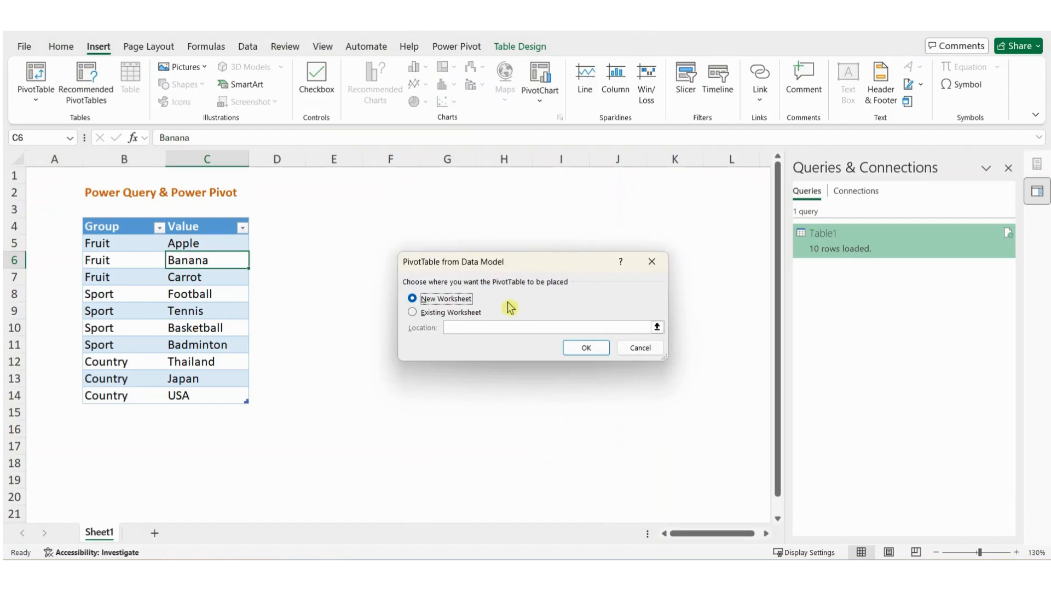
left_click(413, 312)
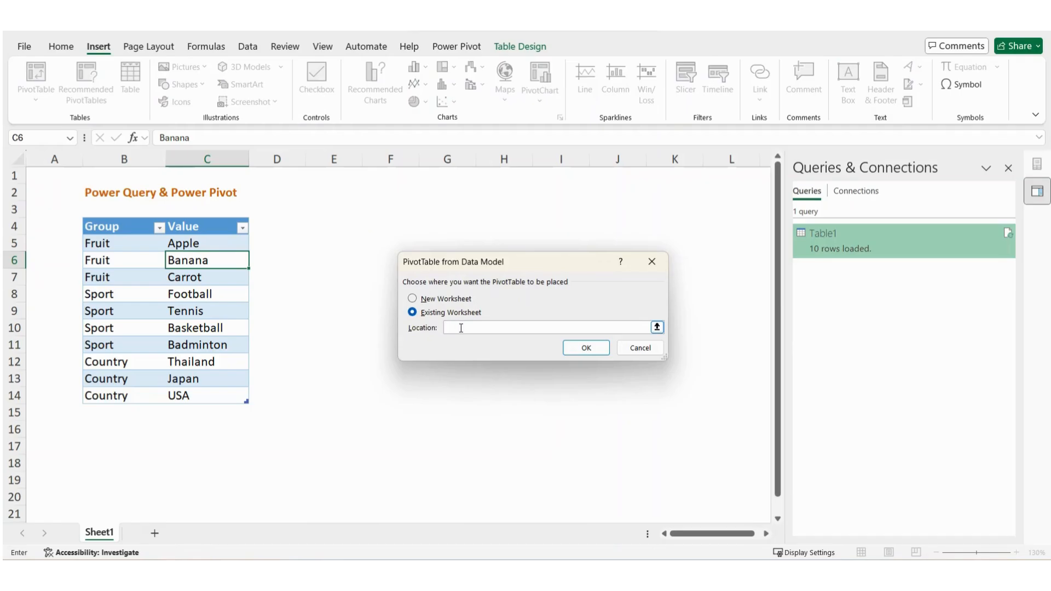
left_click(327, 222)
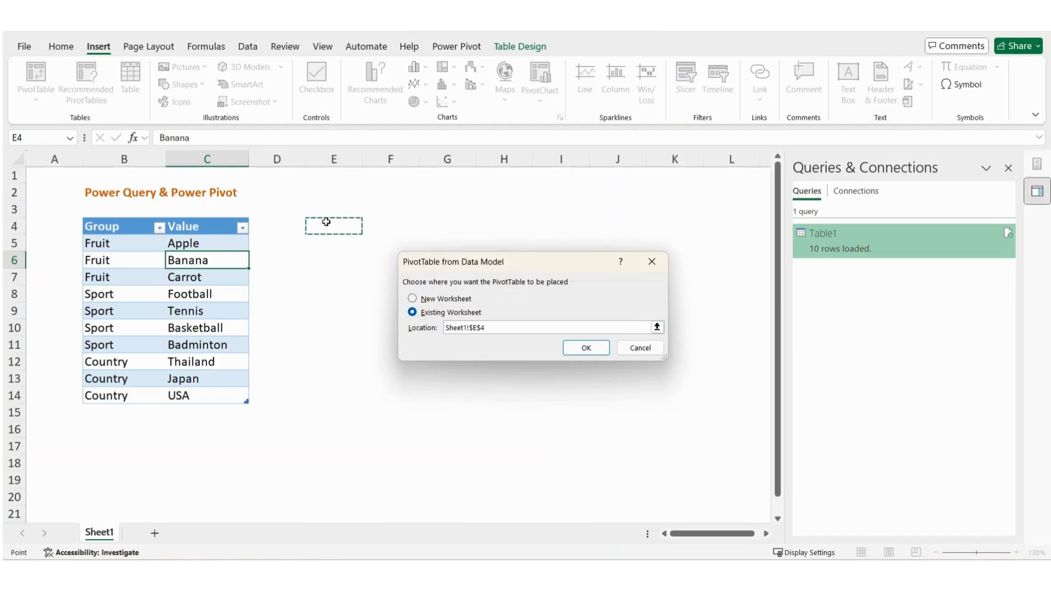
left_click(586, 349)
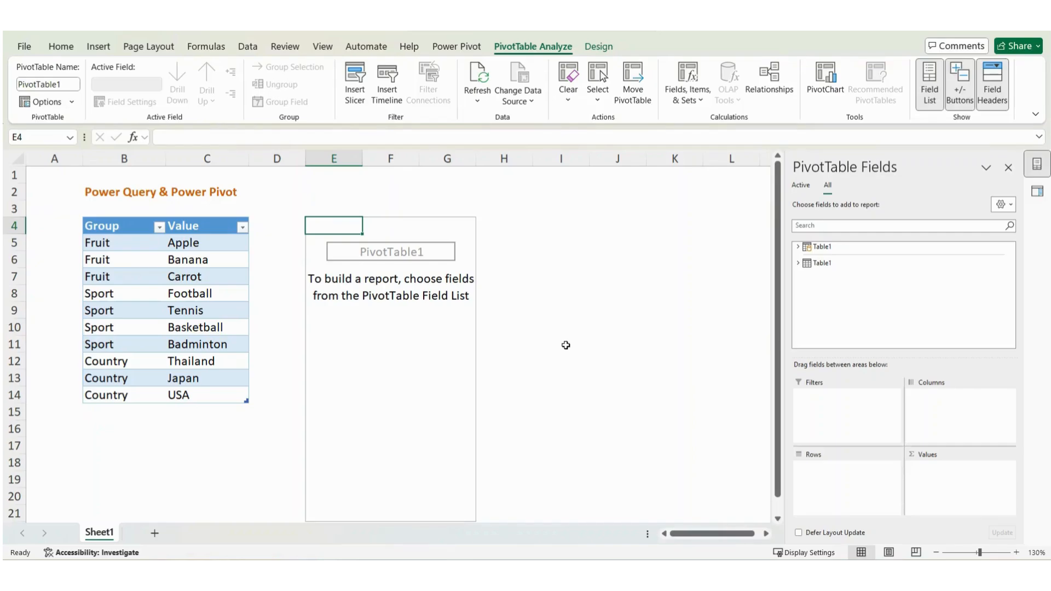
Add the Group field from the Data Model's Table1 to the pivot table's rows
left_click(799, 247)
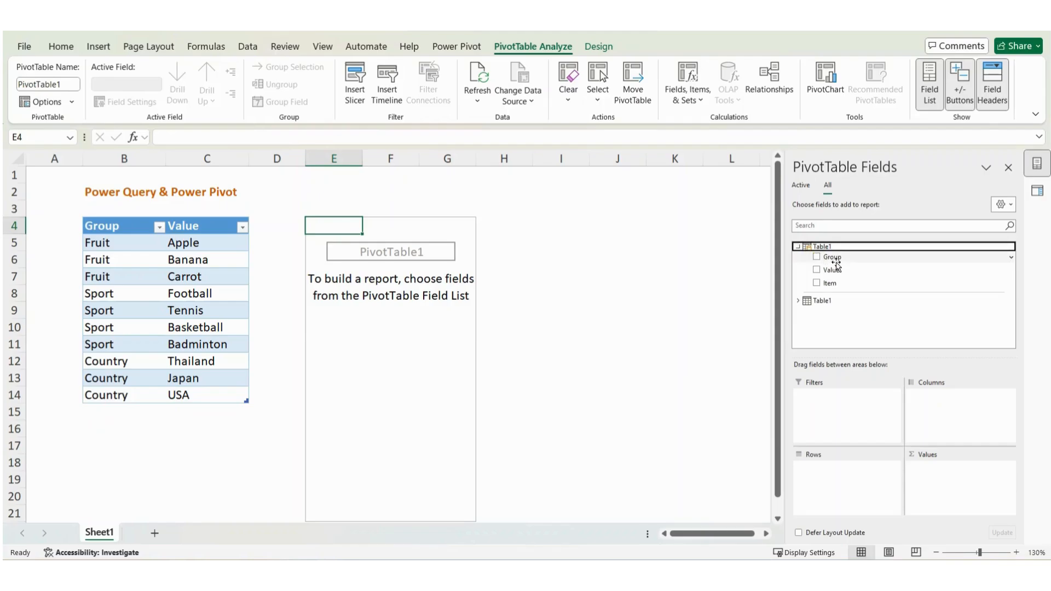
left_click(816, 257)
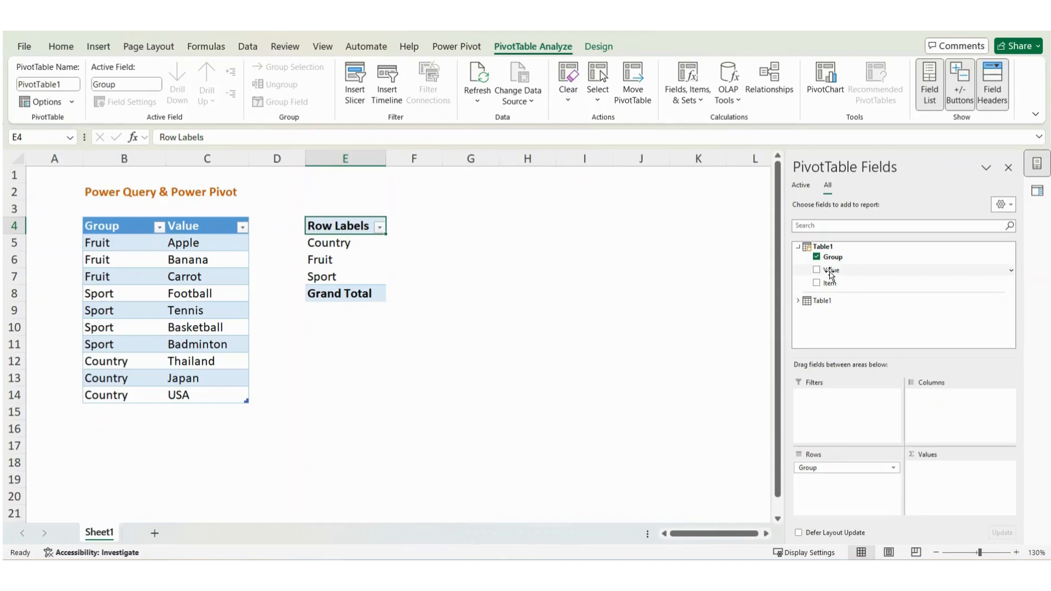
Add the Item field from the Data Model's Table1 to the pivot table's columns
left_click(816, 283)
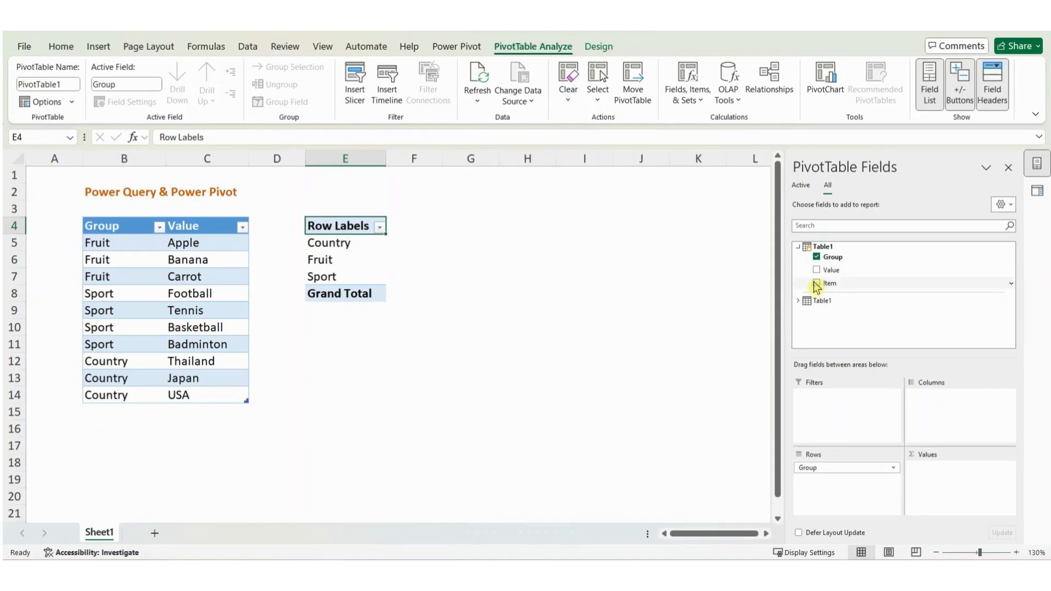
left_click_drag(843, 480, 955, 424)
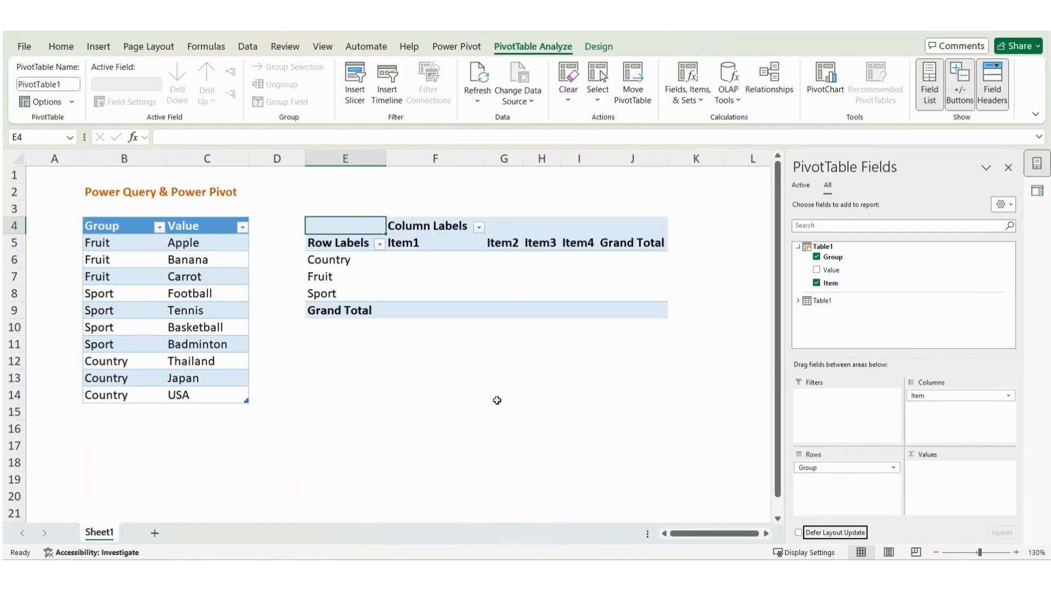
mouse_move(297, 203)
left_mouse_down()
mouse_move(673, 313)
mouse_move(675, 330)
left_mouse_up()
key("Escape")
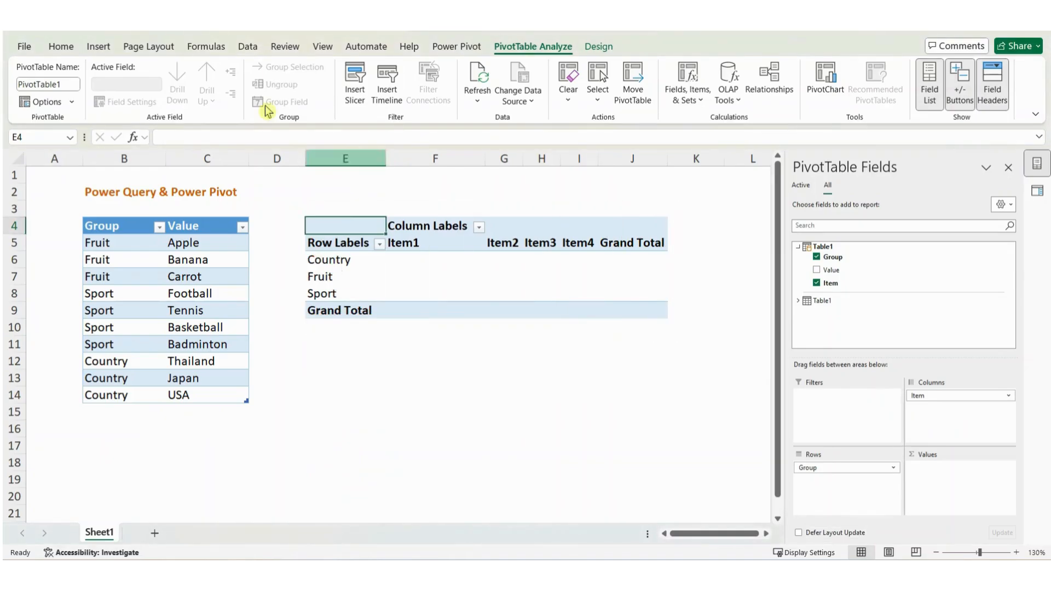
Start a new Power Pivot measure in Table1 and name it ValueX
left_click(460, 48)
left_click(82, 102)
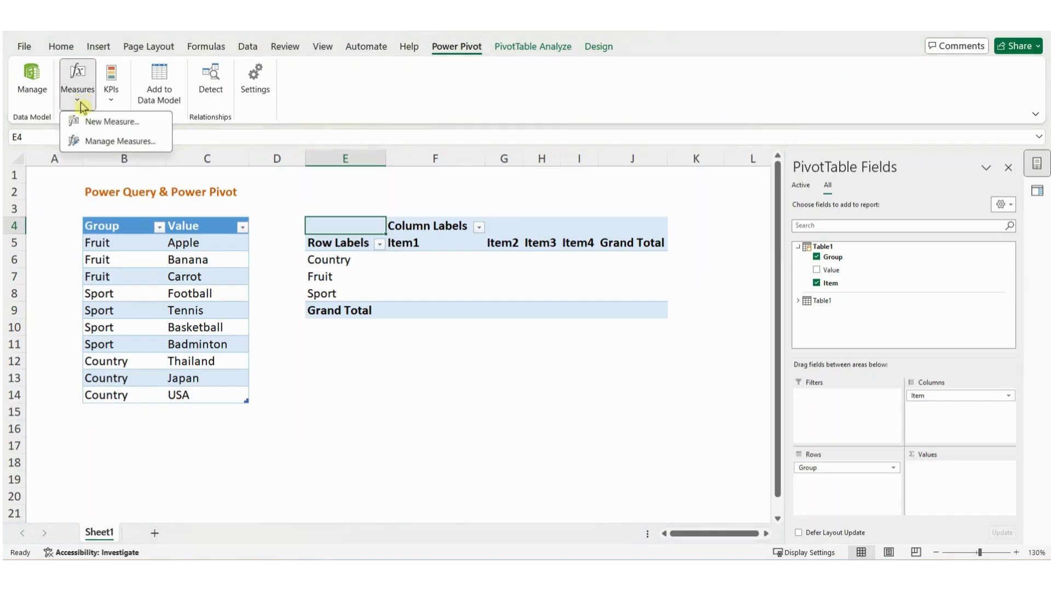
left_click(99, 120)
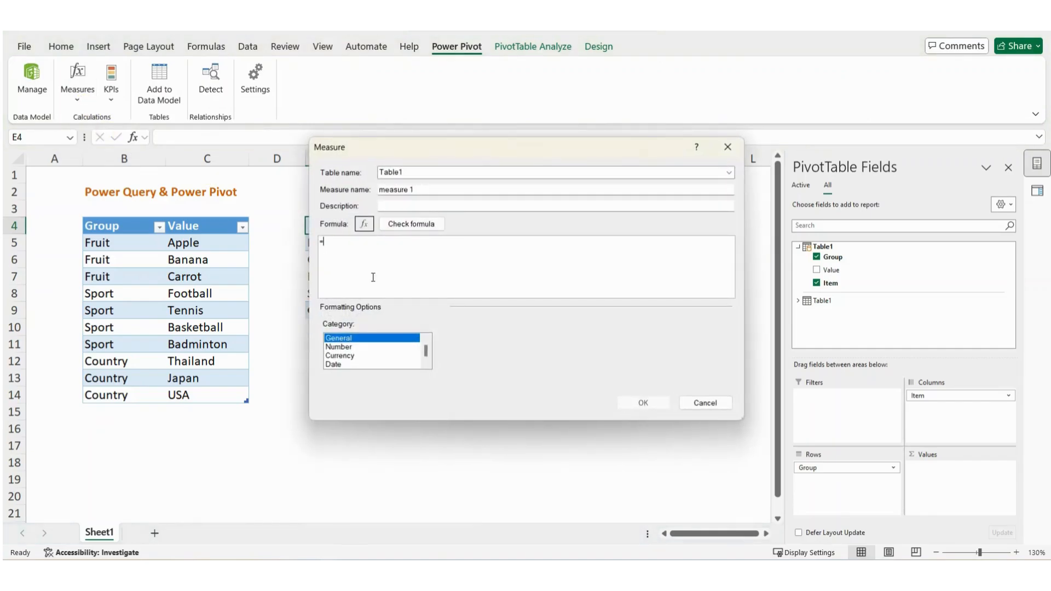
left_click_drag(464, 149, 441, 191)
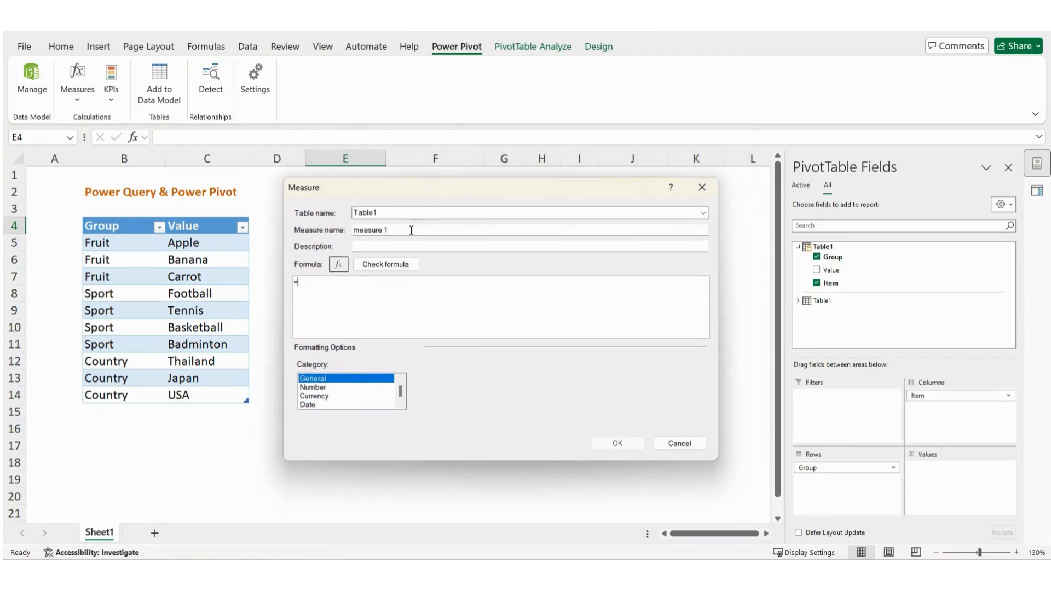
double_click(408, 230)
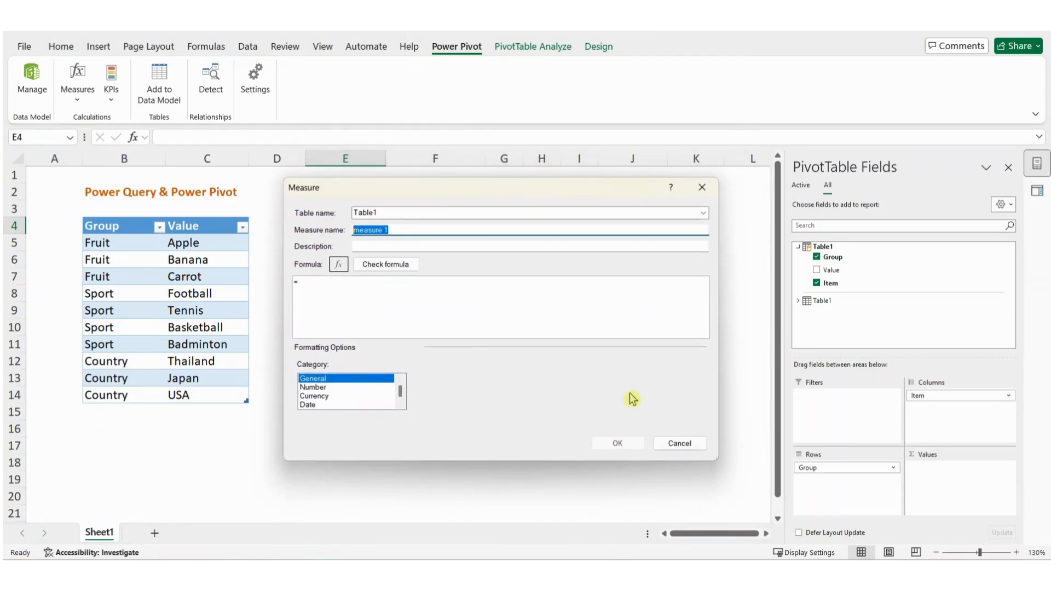
type("ValueX")
Define the ValueX measure with the formula =CONCATENATEX(Table1, Table1[Value], ", ") and create it
left_click(398, 294)
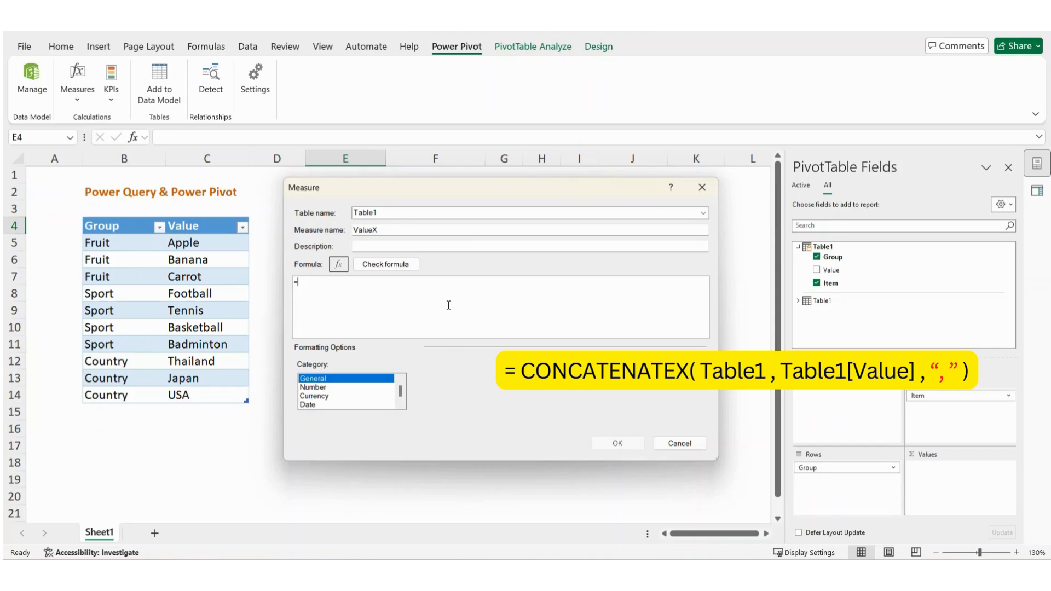
type("Con")
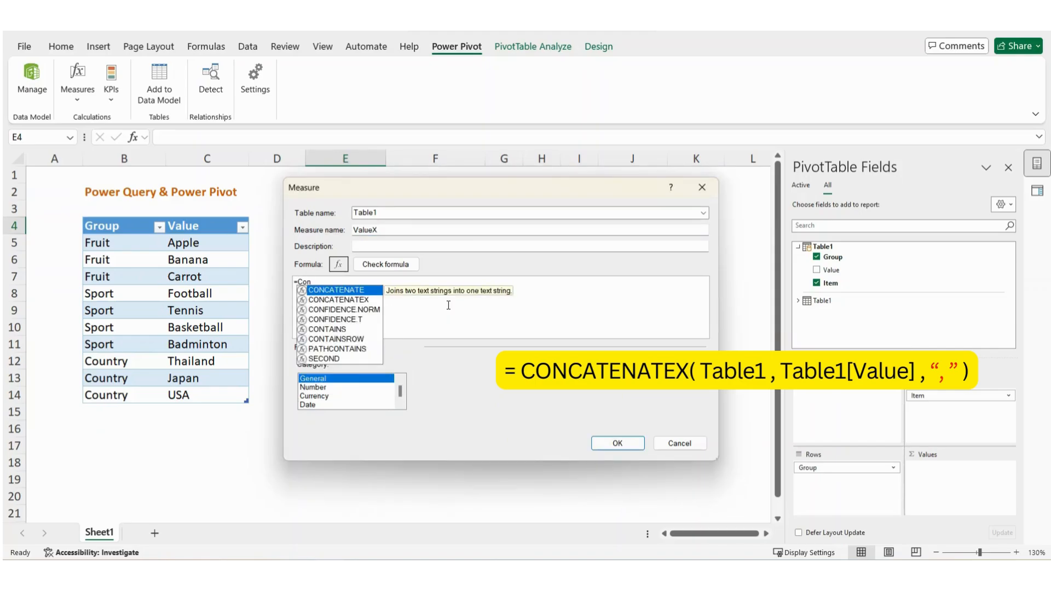
key("Down")
key("Tab")
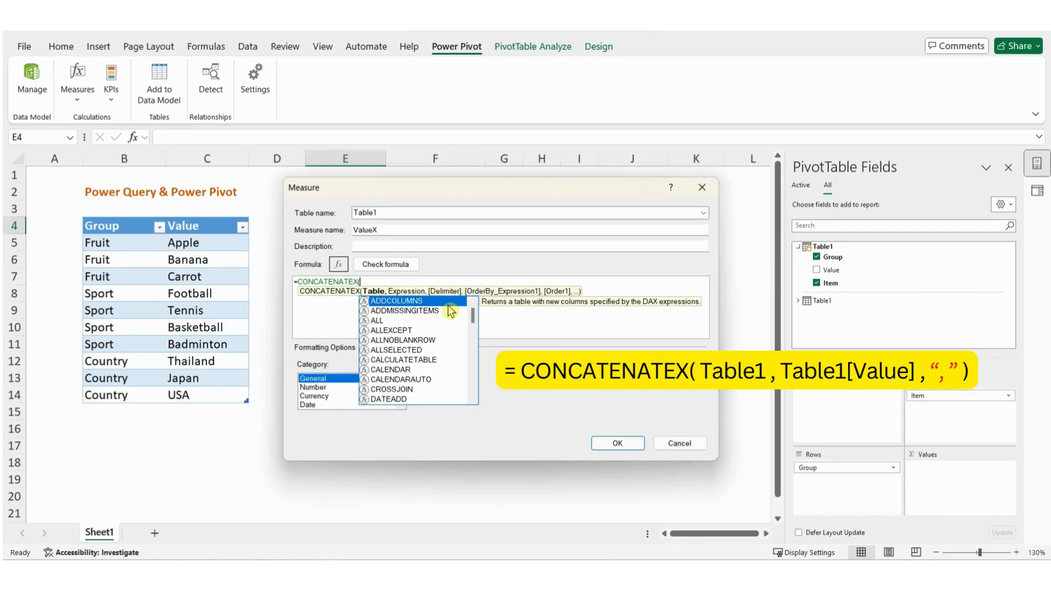
type("Table1")
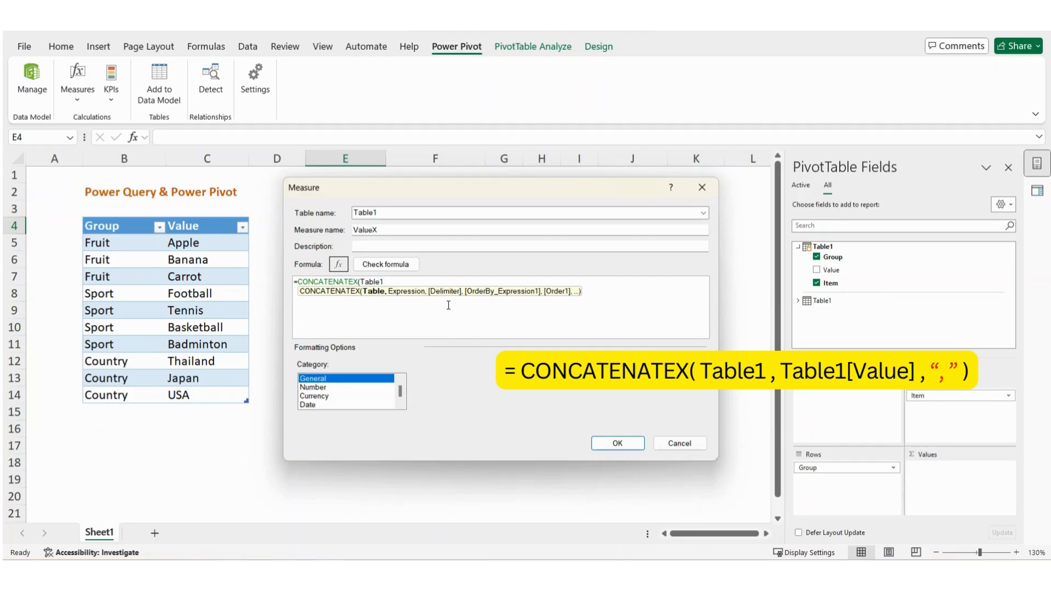
type(",")
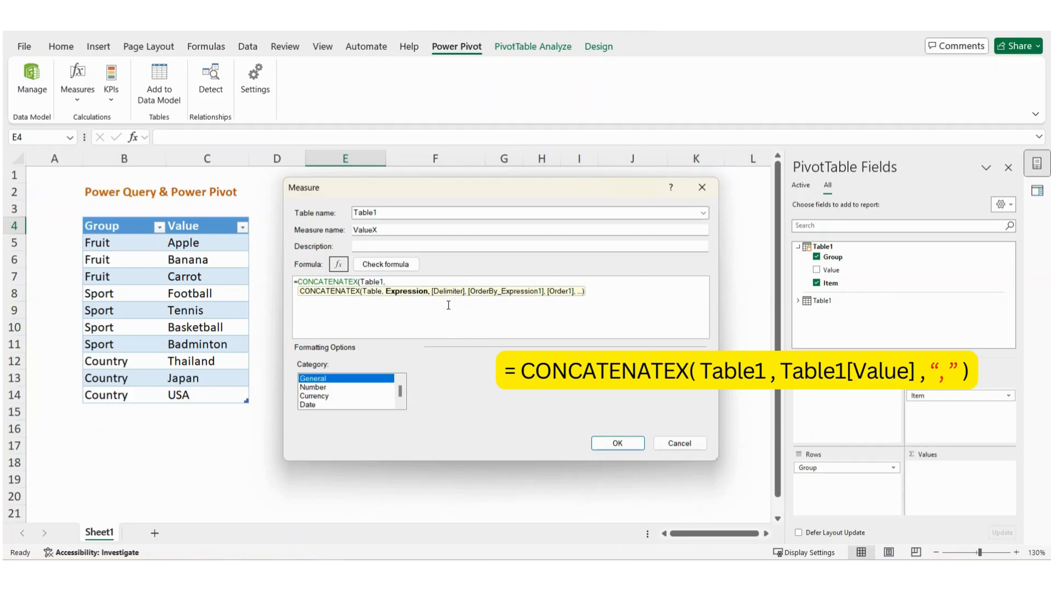
type(" Tab")
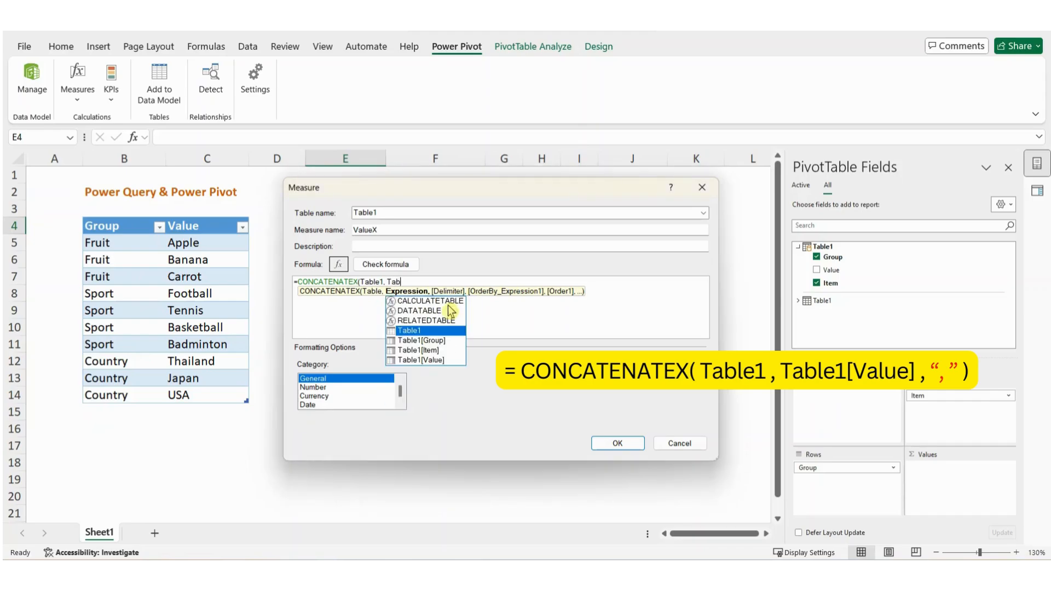
key("Down")
key("Down")
key("Down")
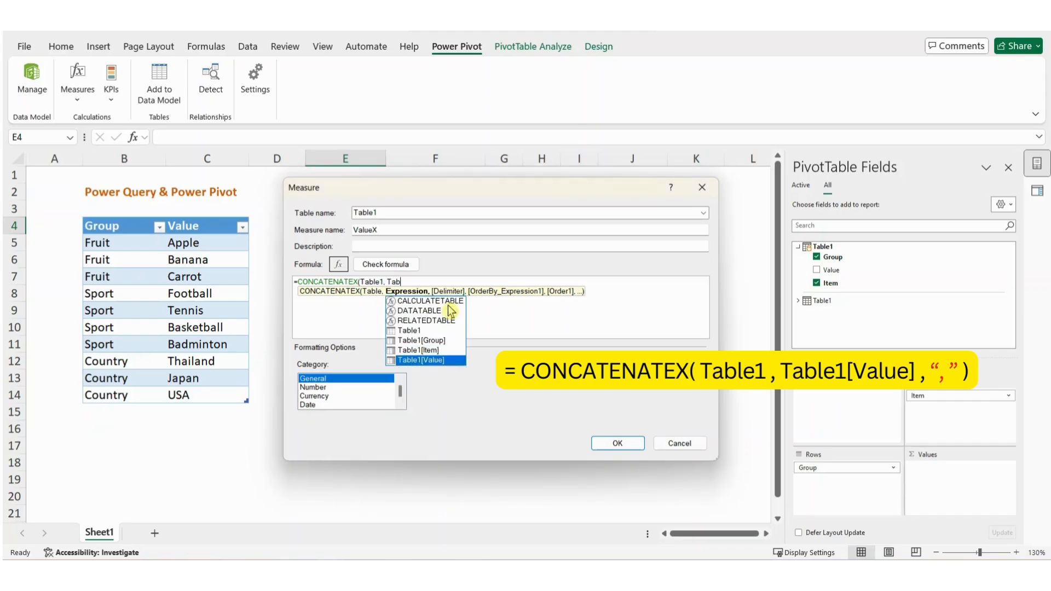
key("Tab")
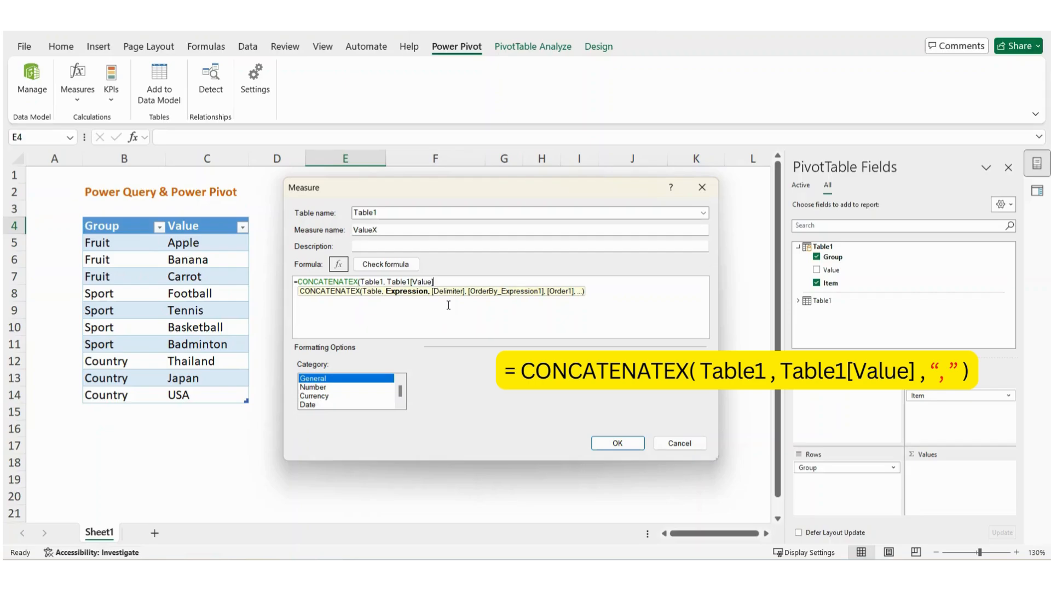
type(",")
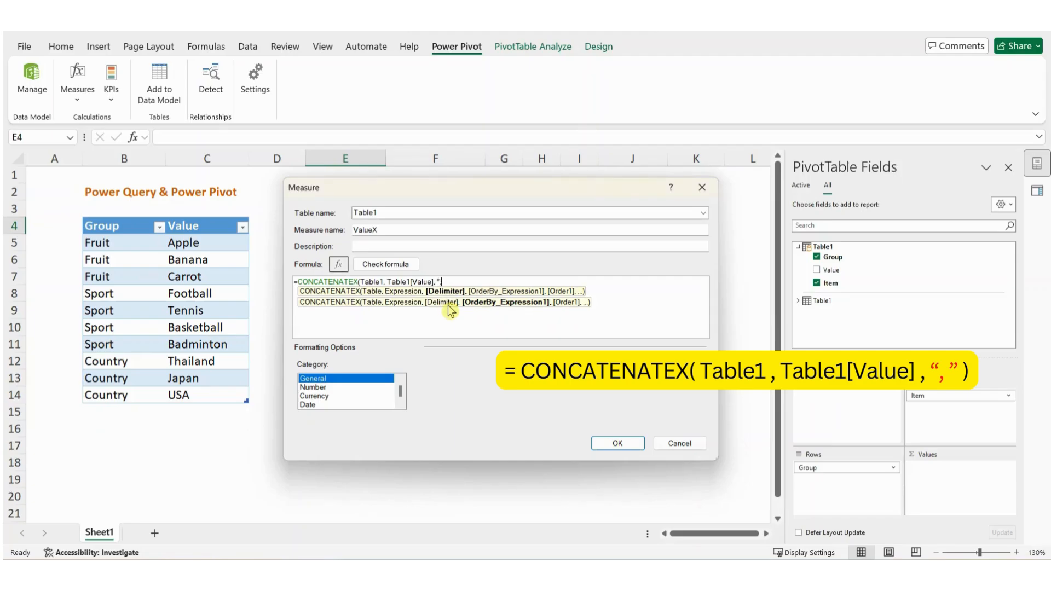
type(" \", \")")
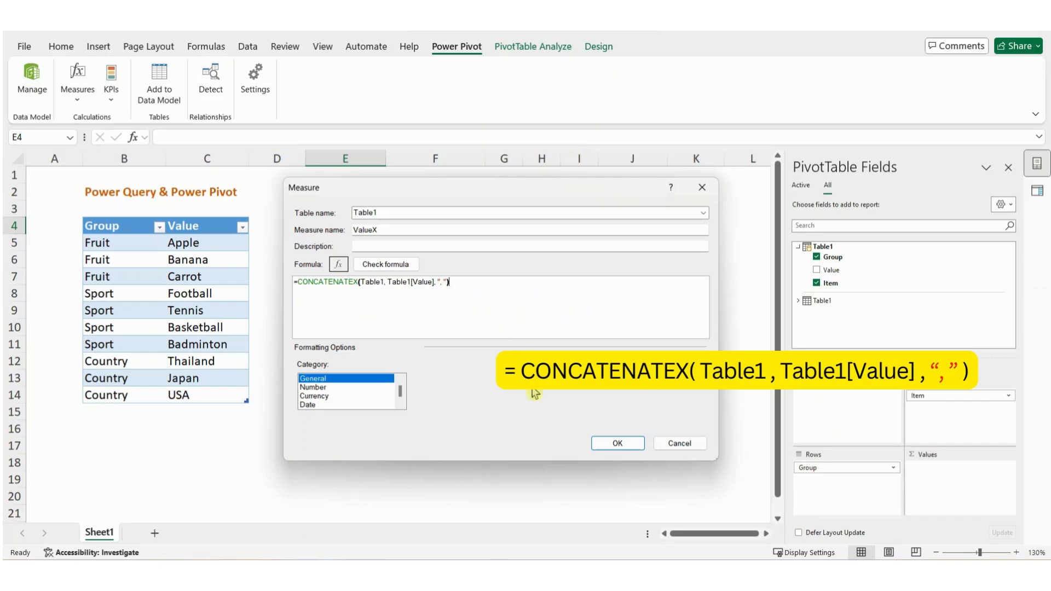
left_click(611, 450)
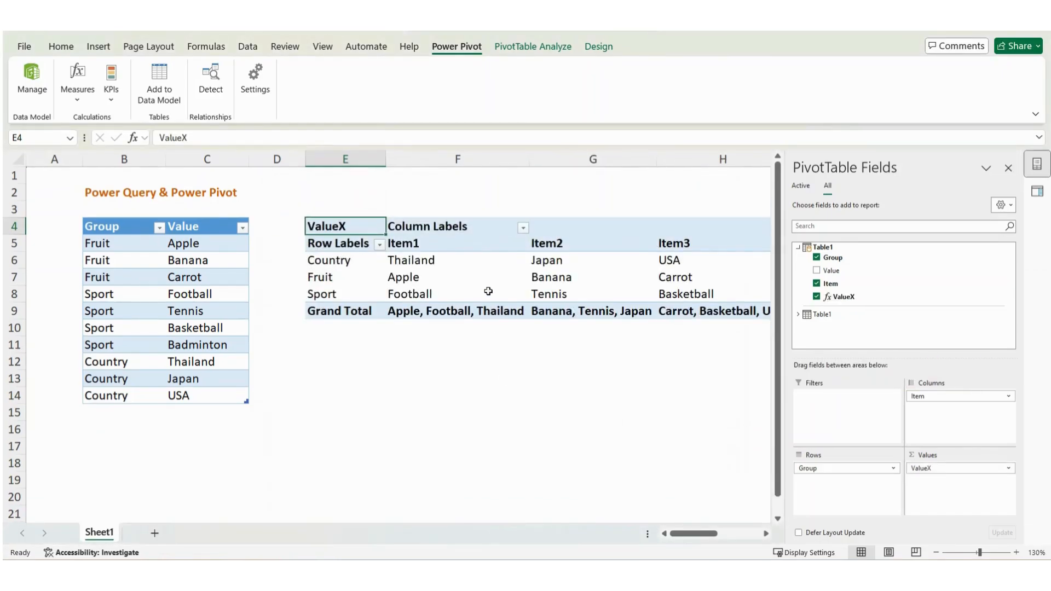
Turn off the pivot table's grand totals for both rows and columns
scroll(449, 364, "right", 4)
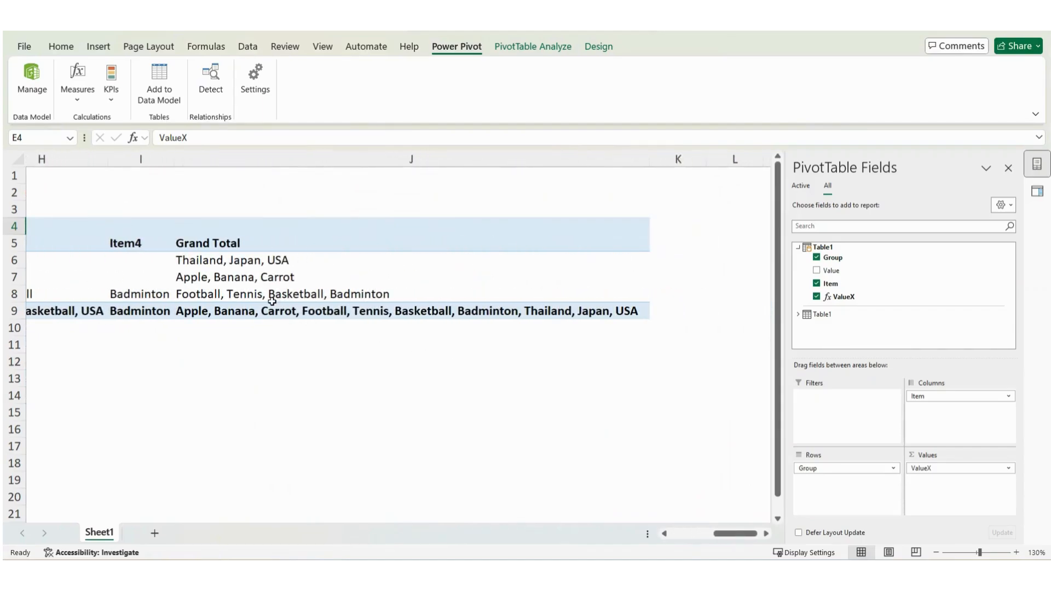
scroll(272, 302, "left", 5)
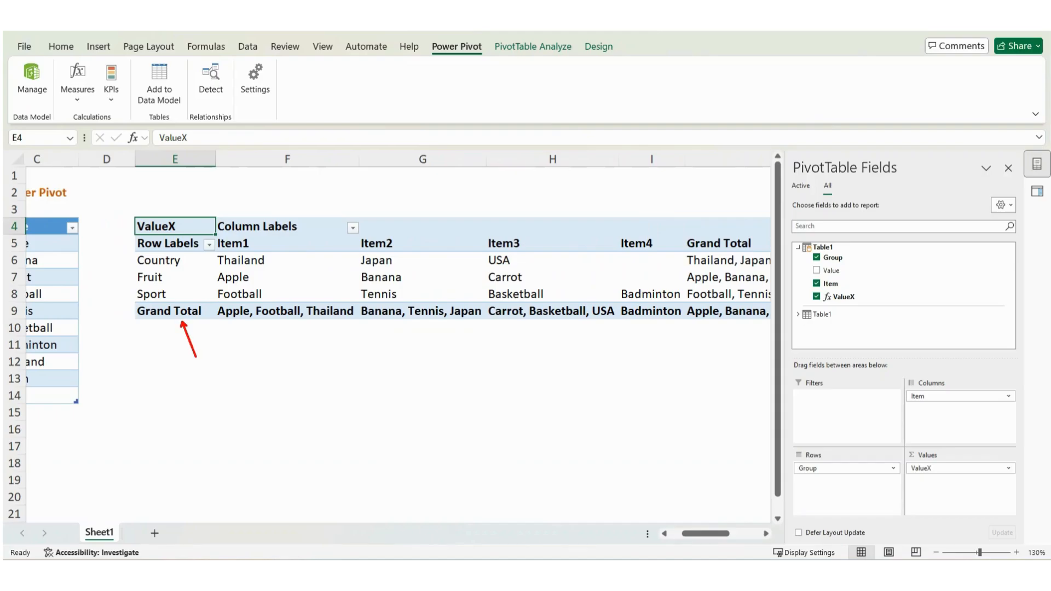
left_click(294, 273)
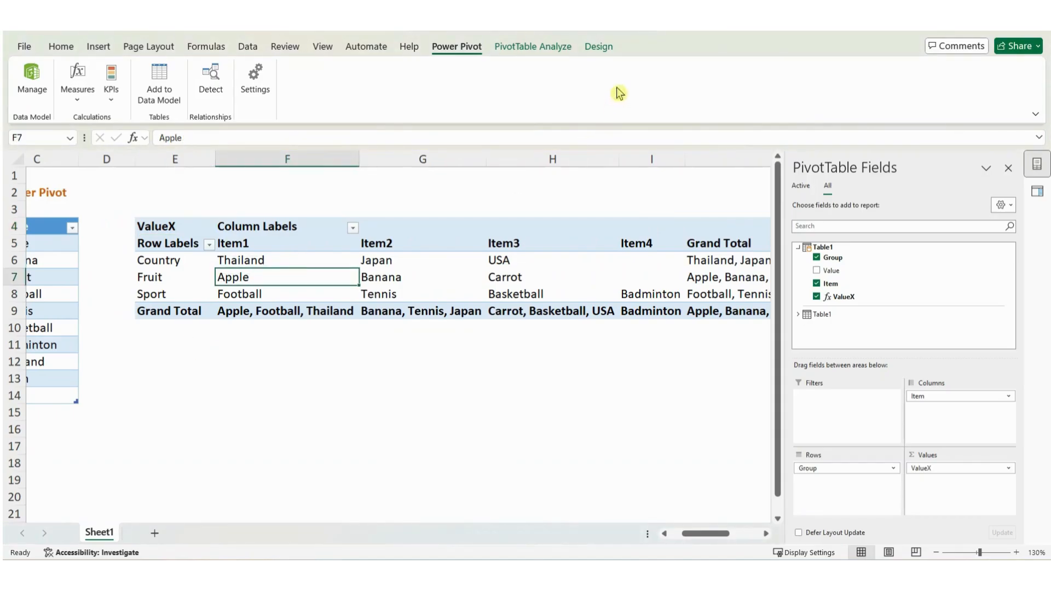
left_click(599, 50)
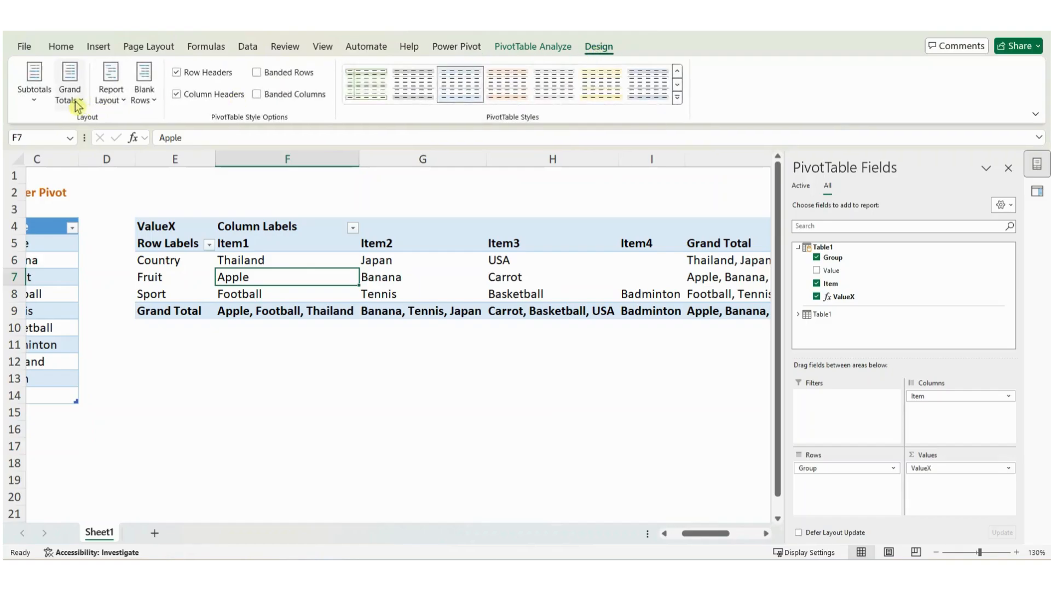
left_click(77, 104)
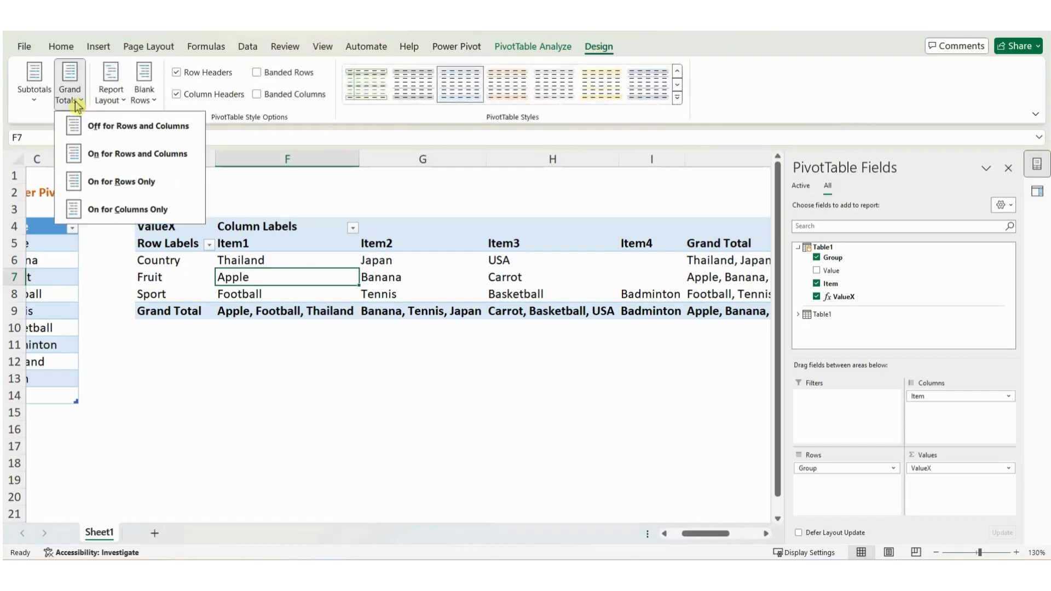
left_click(148, 132)
left_click(363, 444)
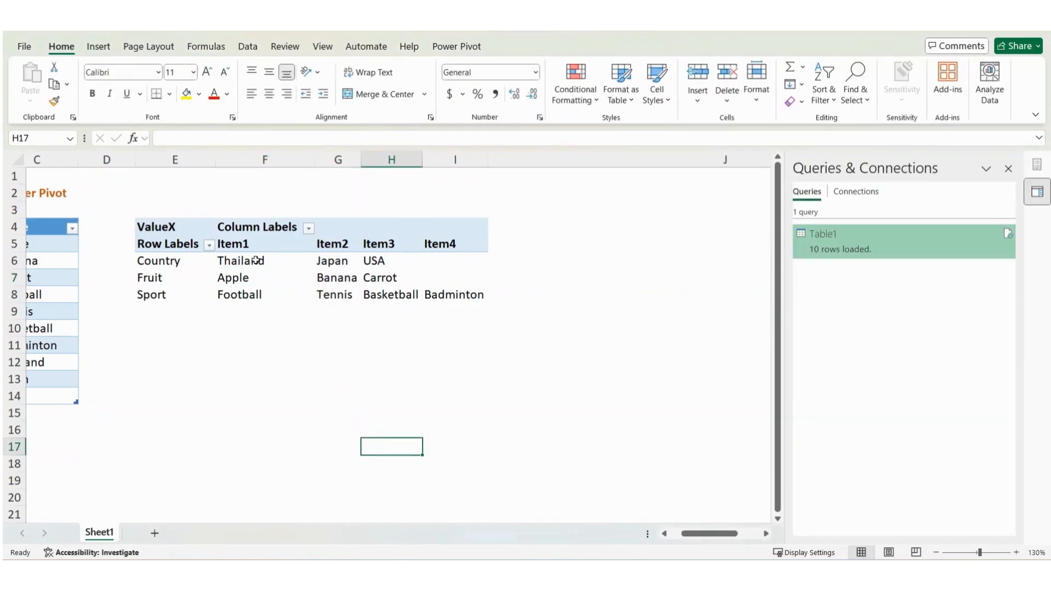
Resize columns F through I to one equal width, just wide enough for the pivot table's item values
left_click_drag(249, 159, 452, 160)
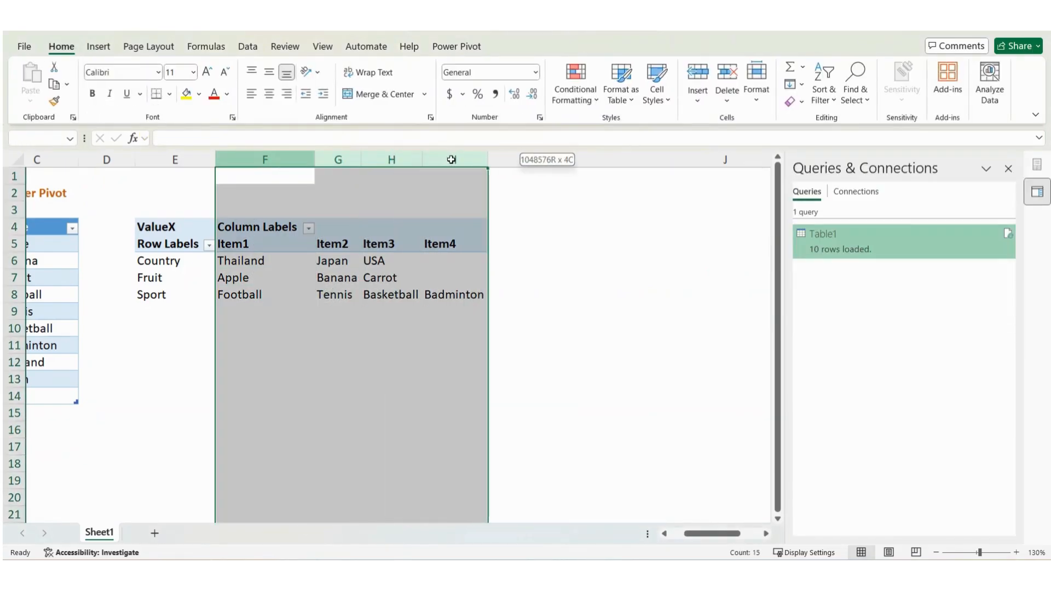
left_click_drag(315, 159, 306, 159)
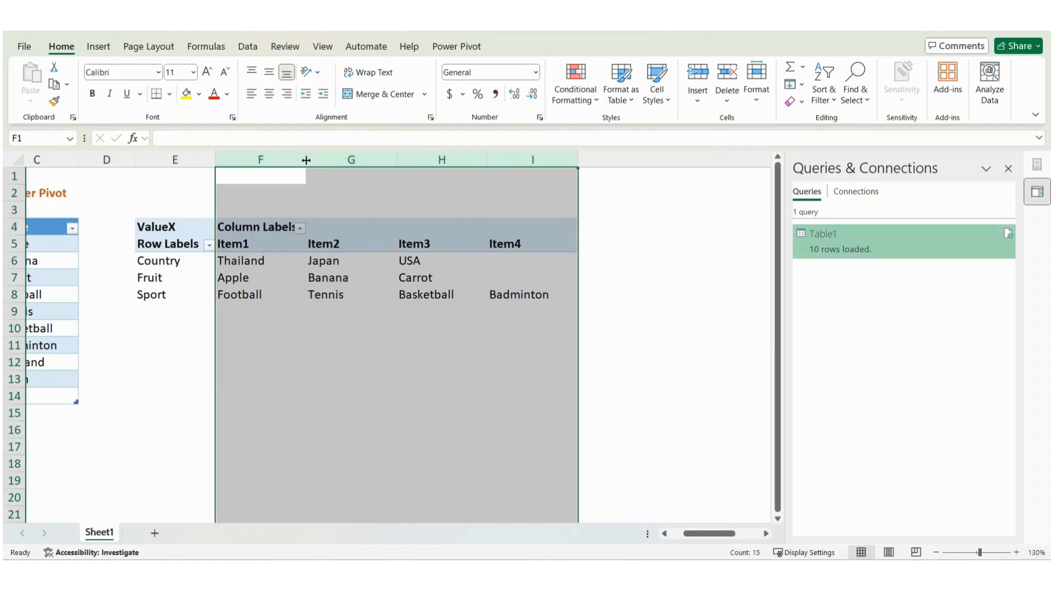
left_click(275, 388)
scroll(277, 389, "left", 3)
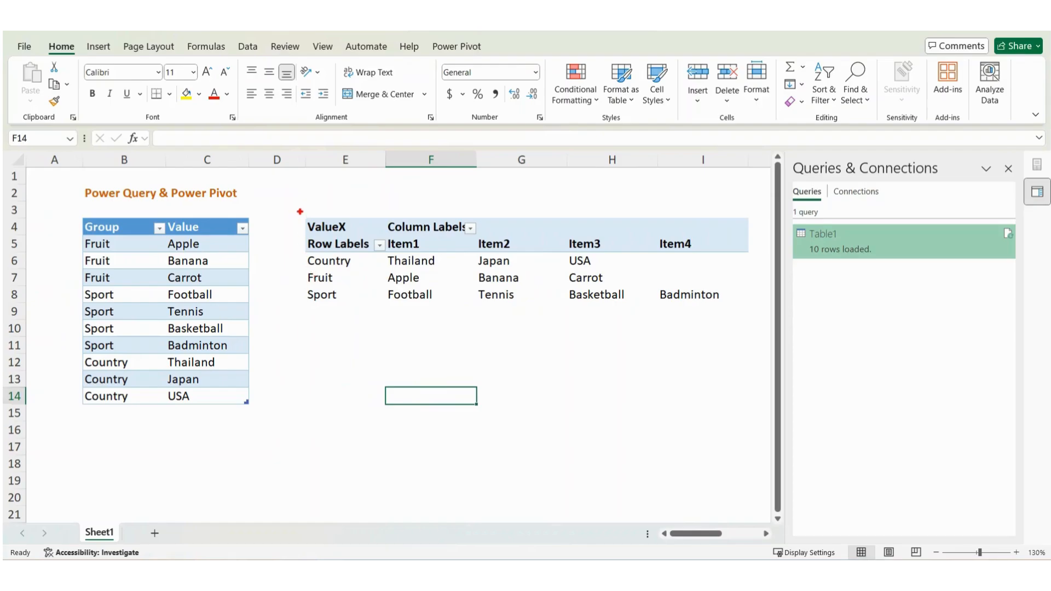
mouse_move(300, 211)
left_mouse_down()
mouse_move(410, 313)
mouse_move(755, 325)
left_mouse_up()
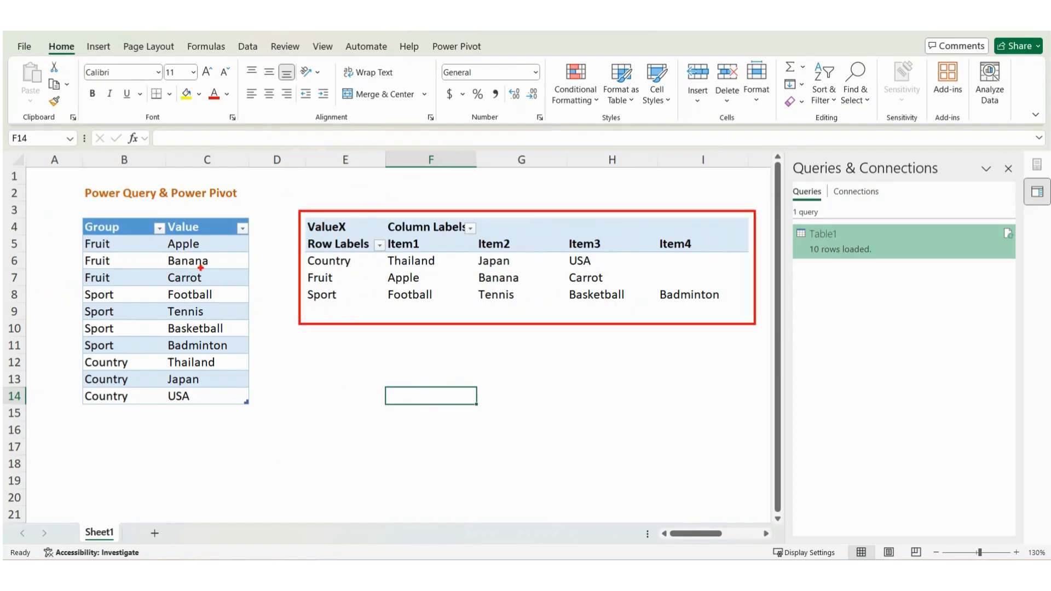
left_click_drag(233, 209, 257, 185)
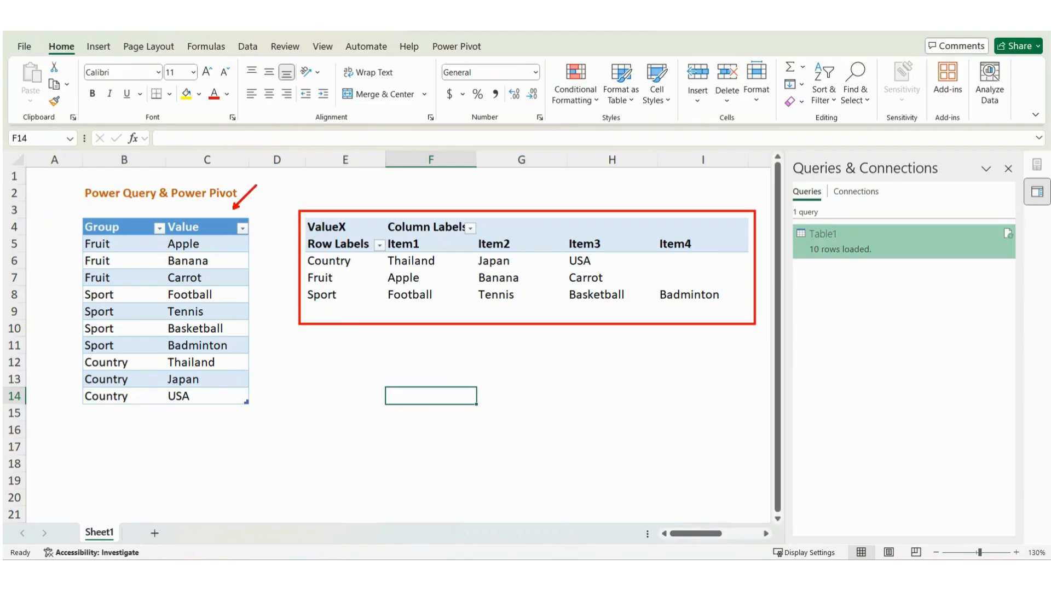